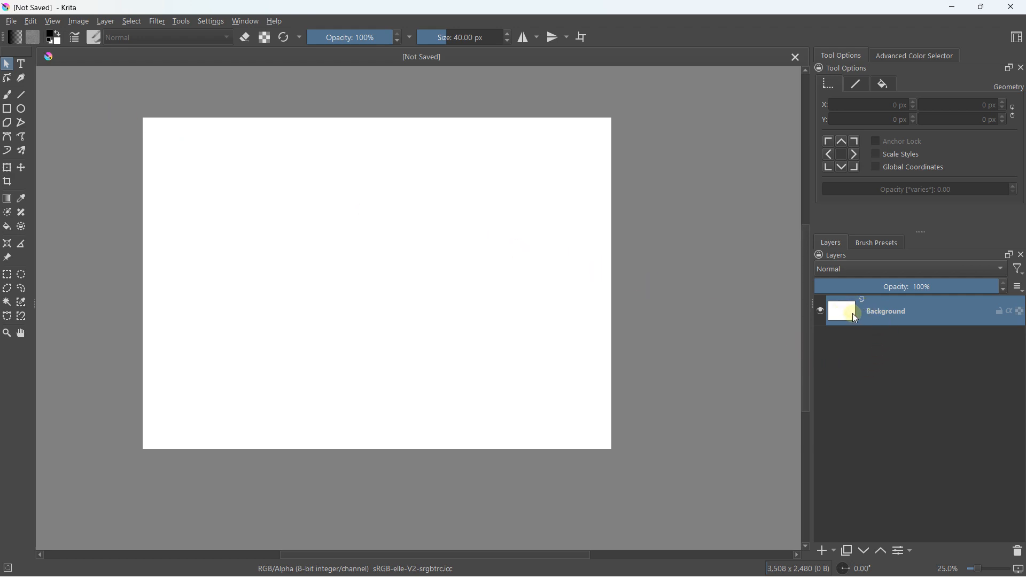
Add a paint layer above the background and set the foreground colour to red (#ff0000).
left_click(835, 550)
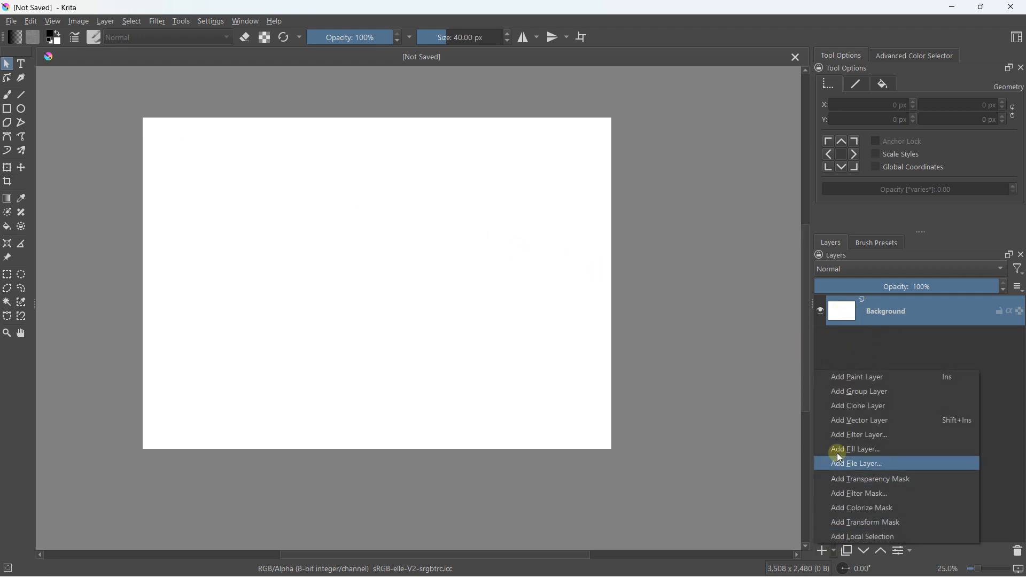
left_click(862, 383)
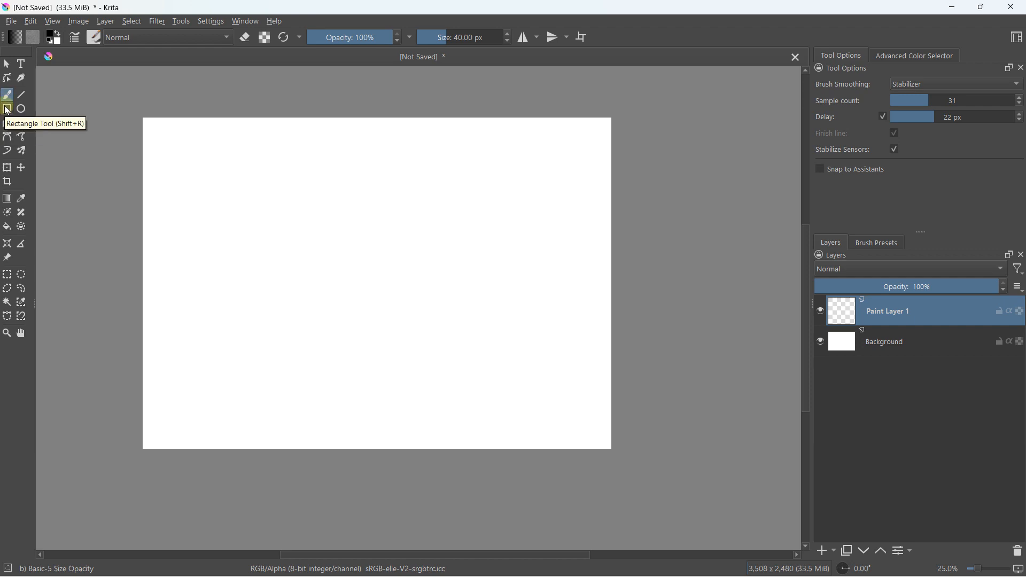
left_click(52, 38)
left_click_drag(415, 216, 505, 261)
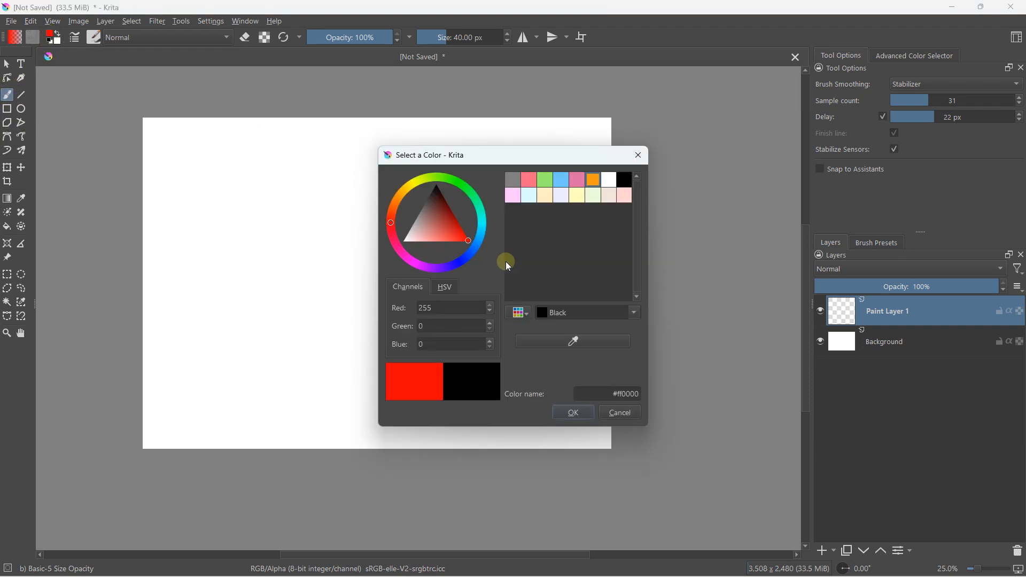
left_click(575, 411)
Paint a red zigzag across the upper half of the canvas and two hill curves along the lower edge.
mouse_move(227, 245)
left_mouse_down()
mouse_move(263, 187)
mouse_move(319, 263)
mouse_move(371, 157)
mouse_move(410, 184)
mouse_move(438, 236)
mouse_move(450, 203)
left_mouse_up()
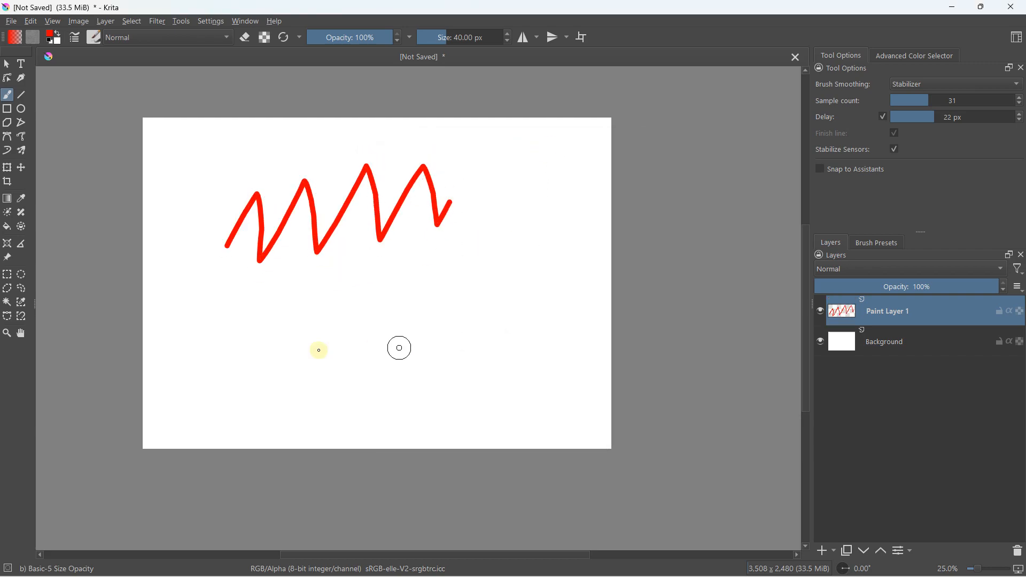
mouse_move(123, 372)
left_mouse_down()
mouse_move(271, 437)
mouse_move(318, 488)
left_mouse_up()
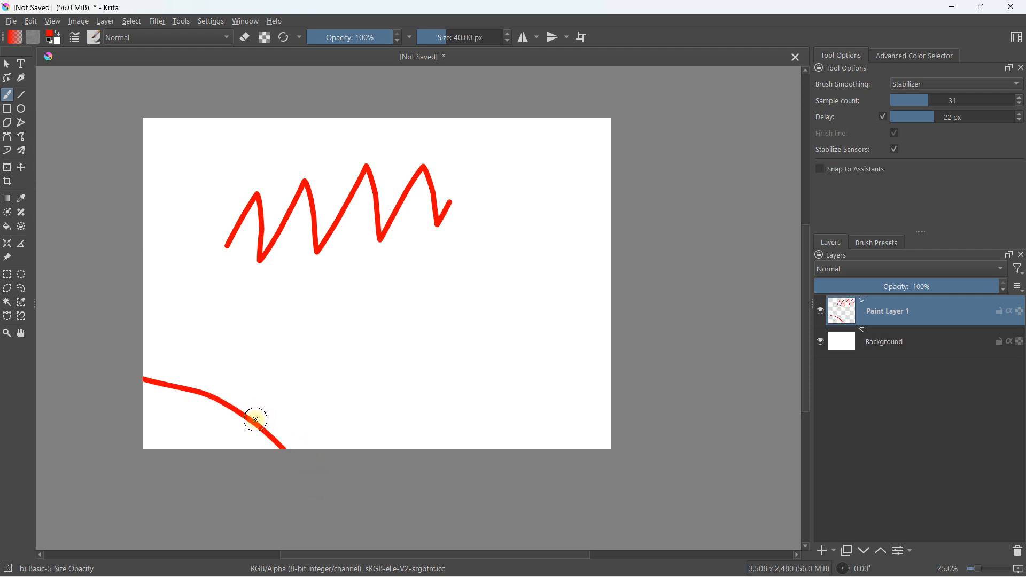
mouse_move(254, 422)
left_mouse_down()
mouse_move(493, 374)
mouse_move(625, 406)
left_mouse_up()
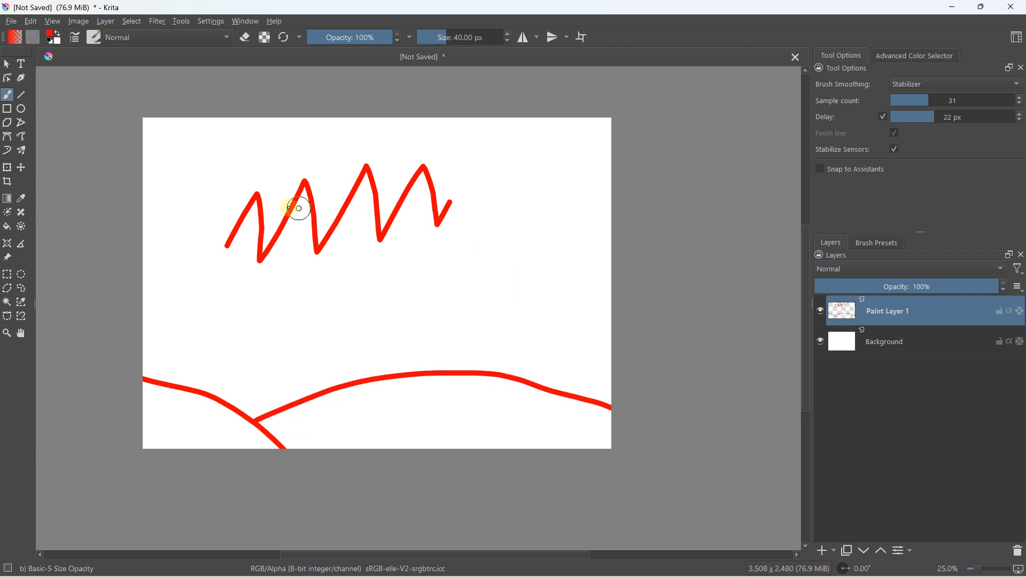
Add a second paint layer and draw a filled red rectangle about 936 × 514 px beside the zigzag's lower right end.
left_click(7, 110)
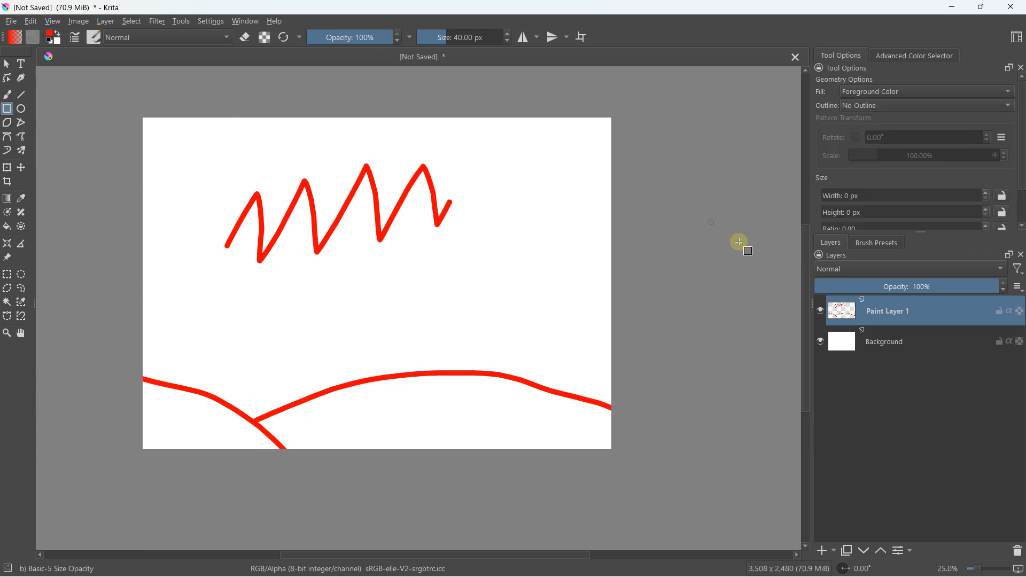
left_click(823, 551)
left_click(877, 318)
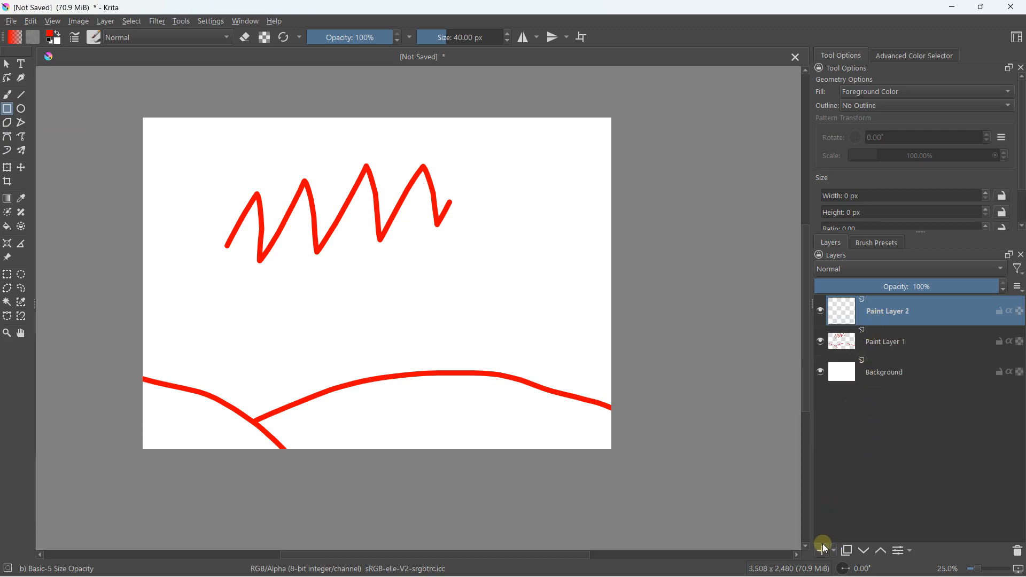
scroll(487, 277, "up", 2)
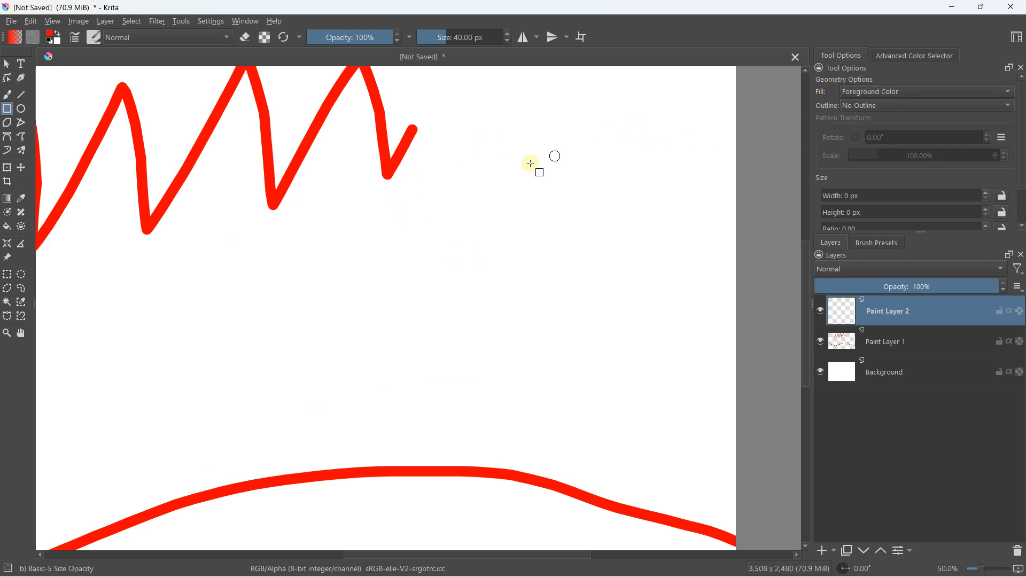
left_click_drag(439, 228, 689, 365)
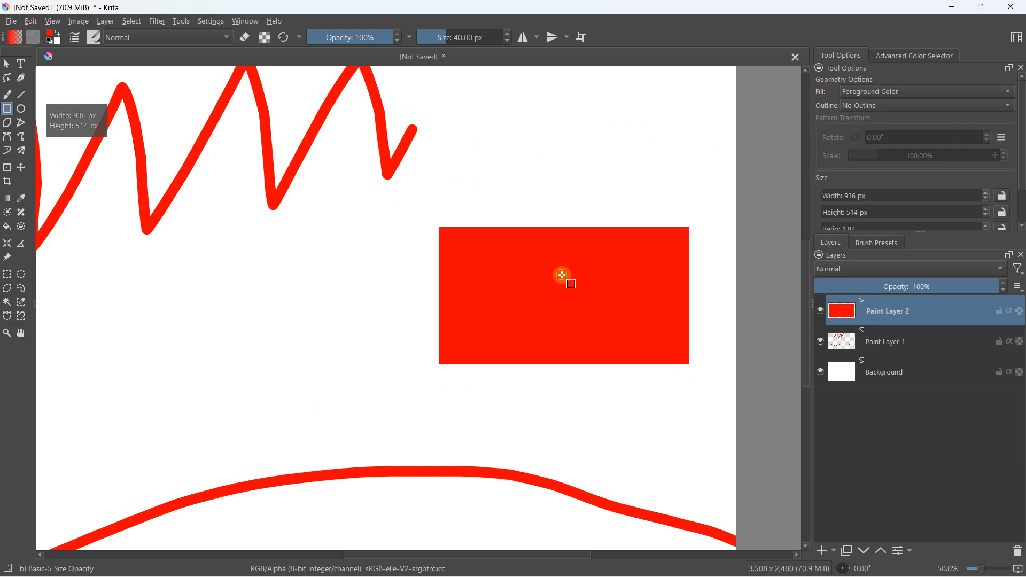
Add a vector layer above Paint Layer 2.
scroll(561, 275, "down", 1)
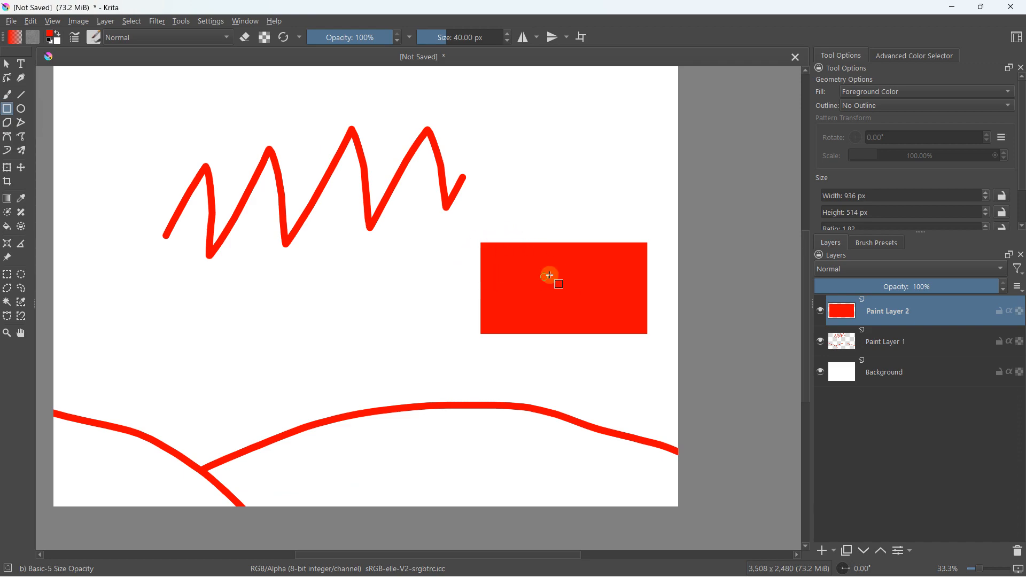
left_click(833, 550)
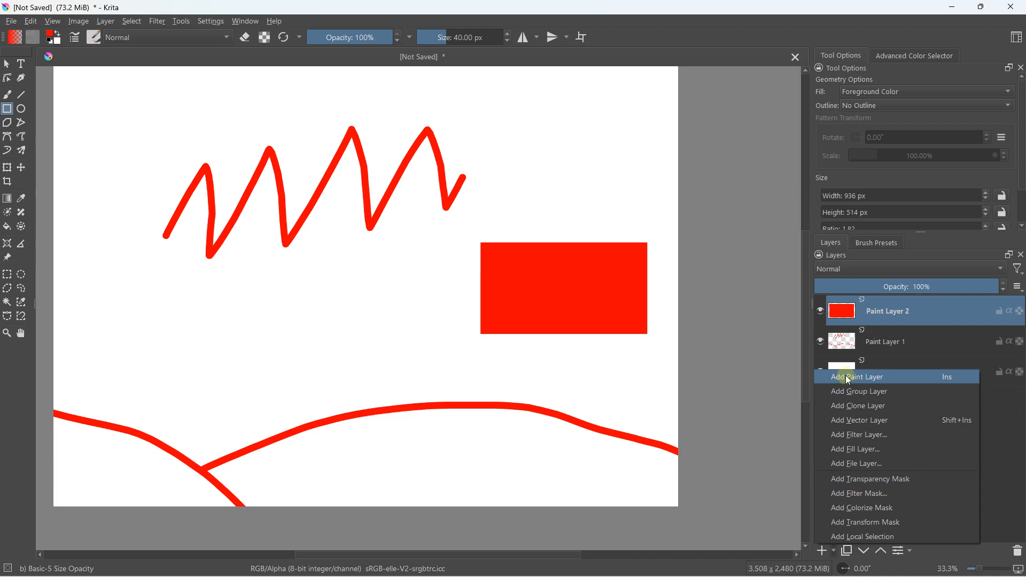
left_click(851, 425)
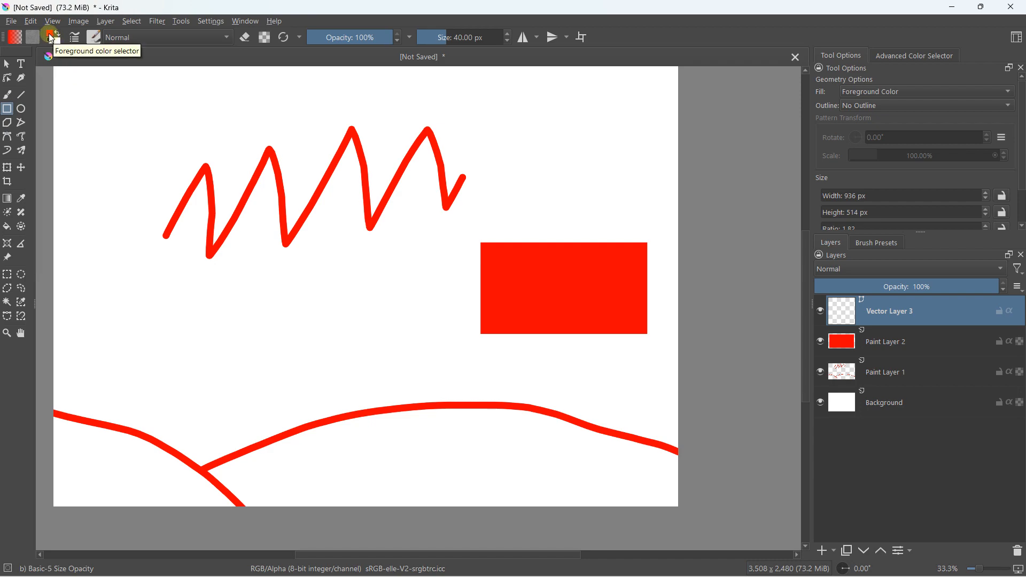
Draw a filled green (#00ff26) rectangle about 796 × 432 px on the vector layer, between the zigzag and the hills.
scroll(481, 256, "down", 2)
scroll(327, 211, "up", 1)
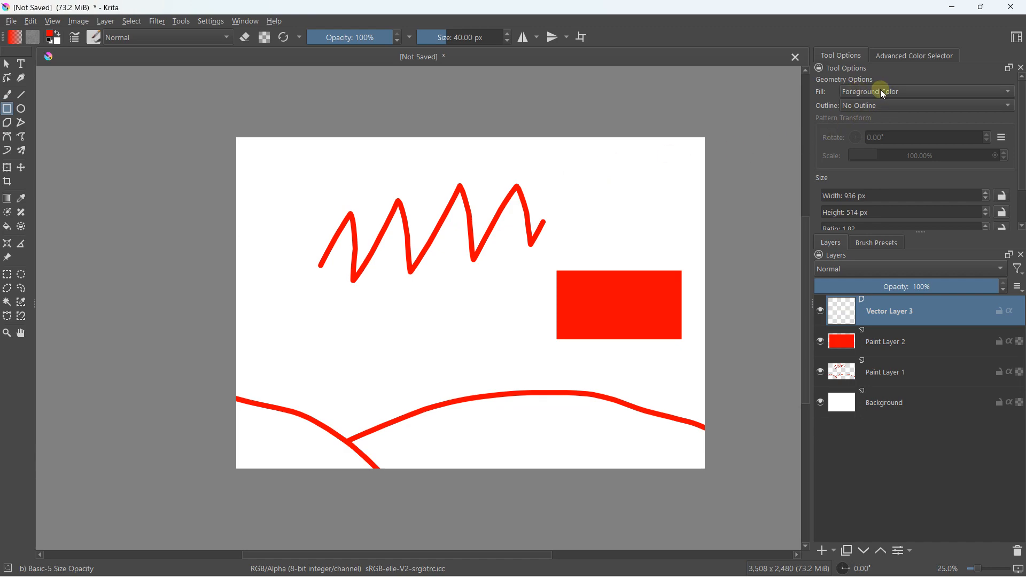
left_click(49, 35)
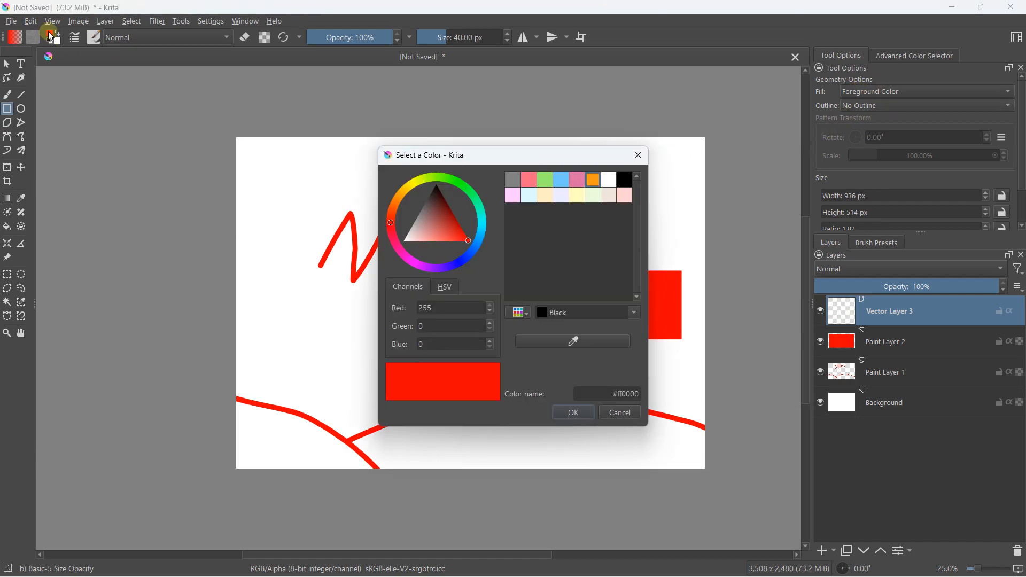
left_click(442, 180)
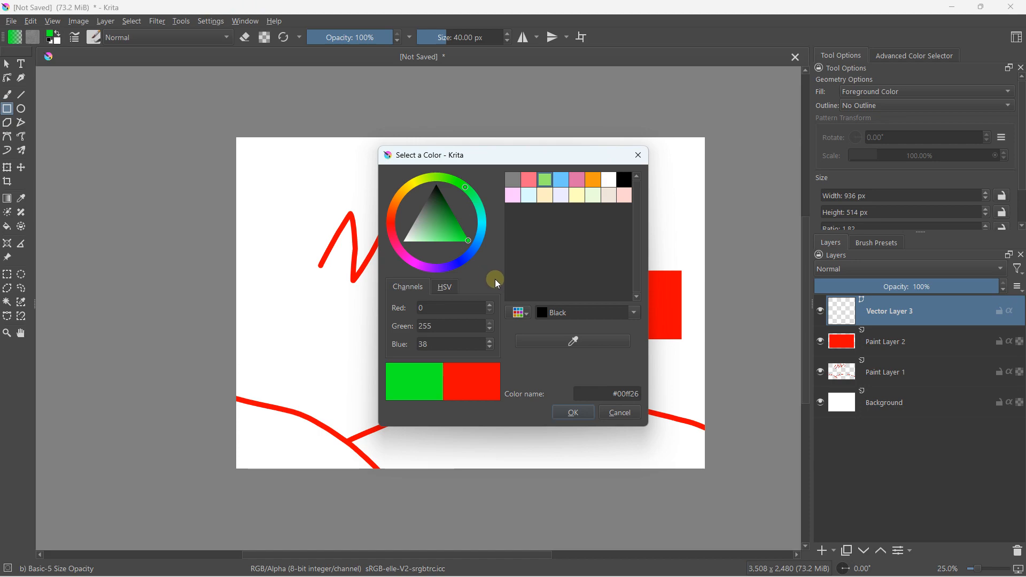
left_click(574, 412)
left_click_drag(349, 303, 456, 361)
left_click_drag(503, 307, 435, 277)
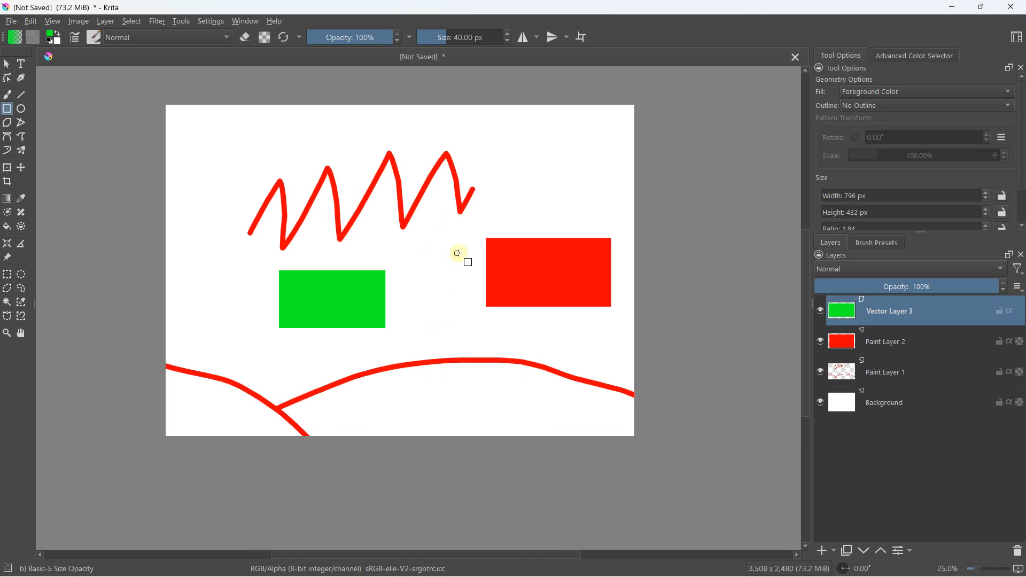
scroll(460, 257, "up", 1)
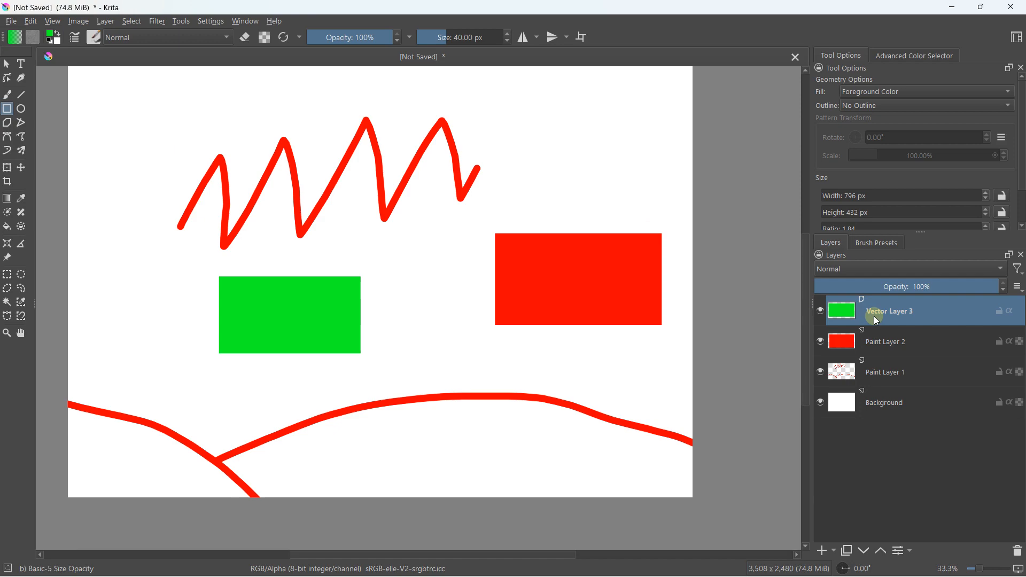
Transform the red rectangle on Paint Layer 2 by its upper-left corner, making it slightly wider and shorter.
left_click(875, 342)
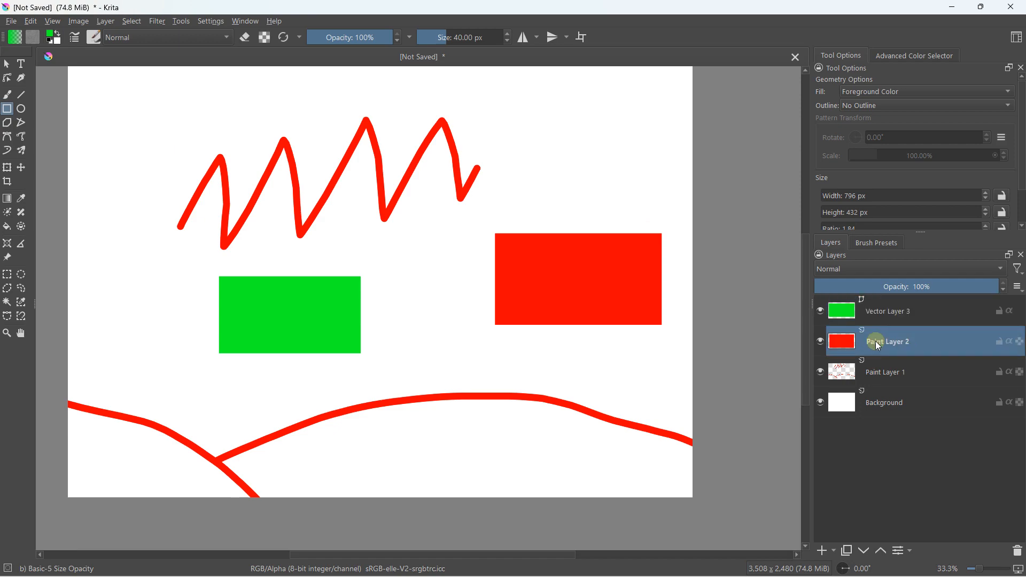
left_click(6, 64)
left_click(575, 266)
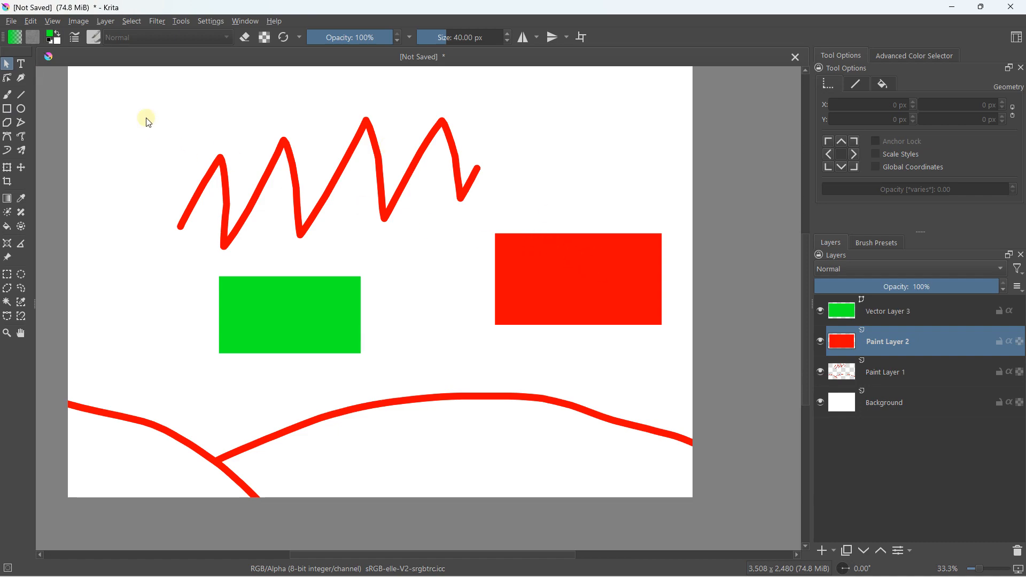
left_click(7, 168)
mouse_move(492, 229)
left_mouse_down()
mouse_move(600, 282)
mouse_move(492, 222)
mouse_move(492, 257)
mouse_move(488, 241)
left_mouse_up()
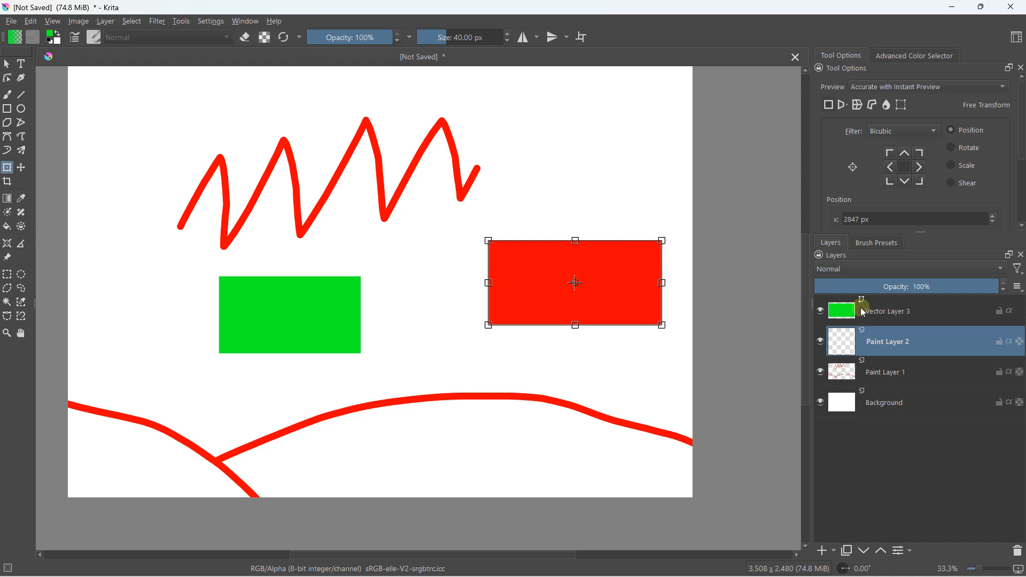
Recolour the red rectangle on Paint Layer 2 with a cyan fill.
left_click(9, 230)
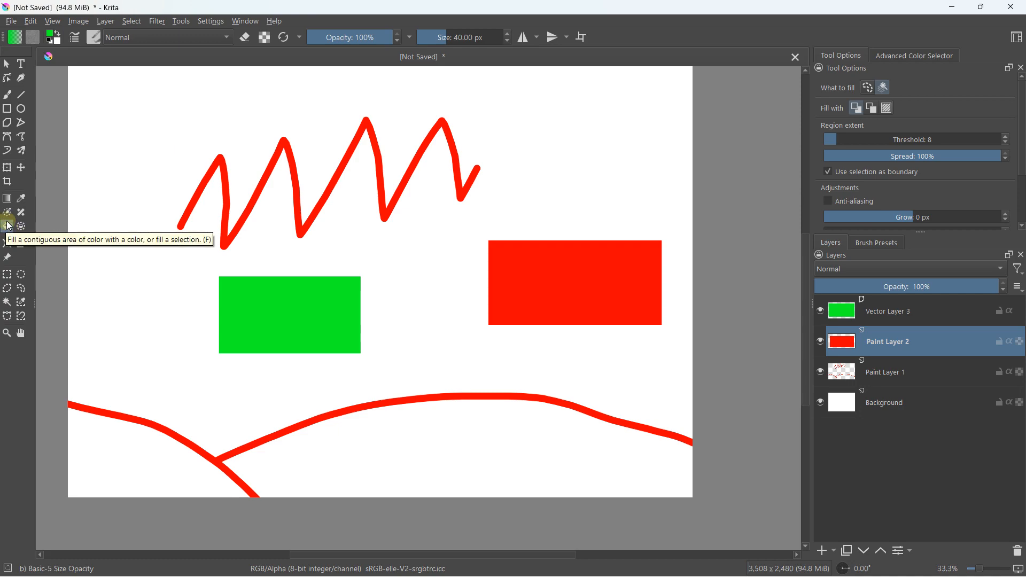
left_click(51, 35)
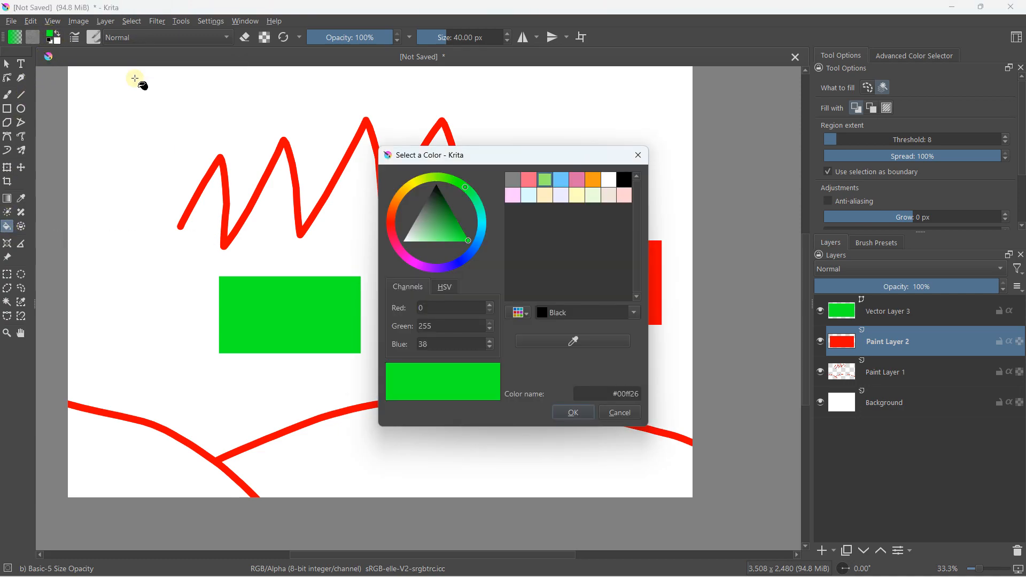
left_click(484, 225)
left_click(574, 412)
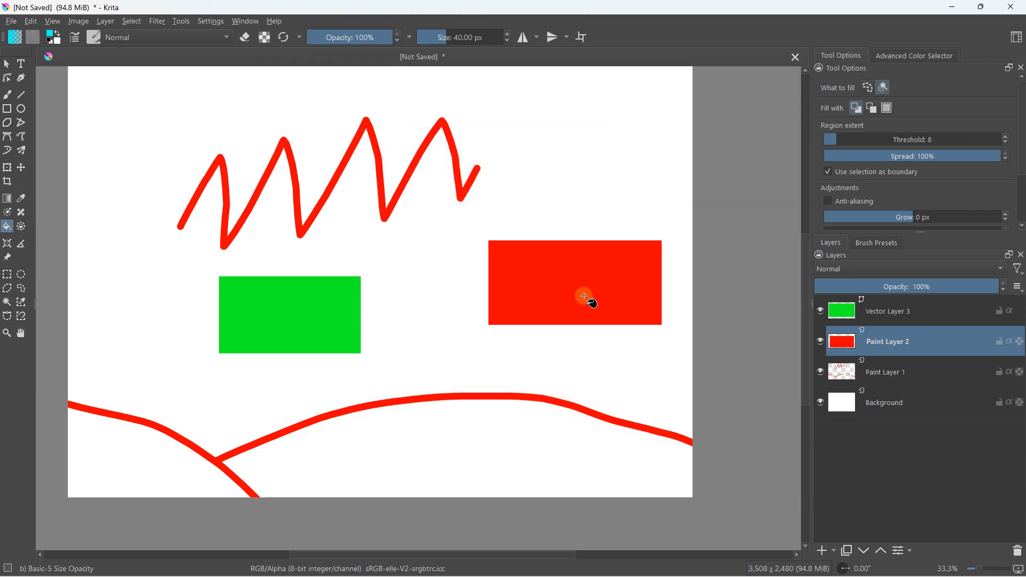
left_click(584, 296)
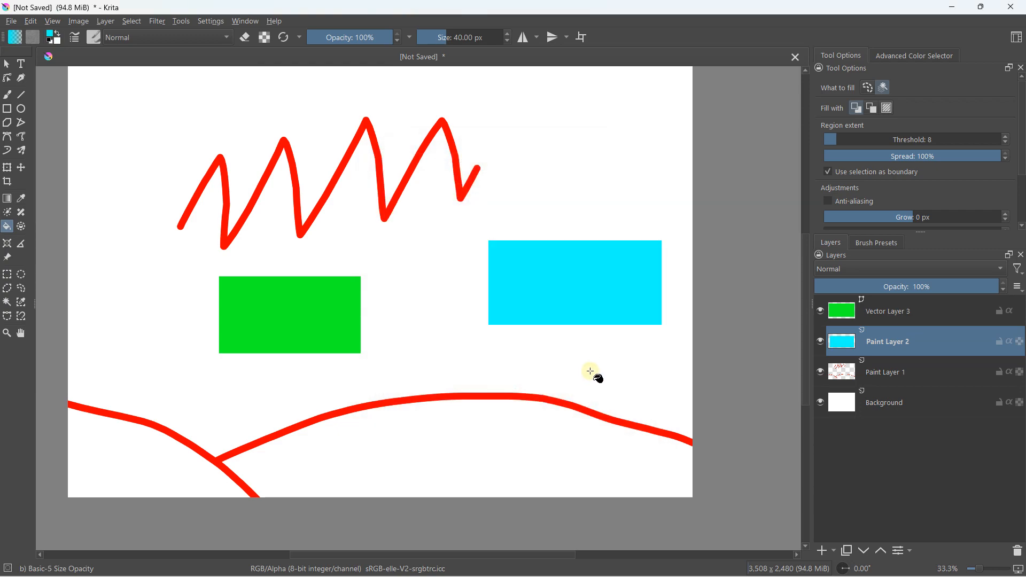
Move the green rectangle on Vector Layer 3 slightly left and down with the Transform tool.
left_click(878, 312)
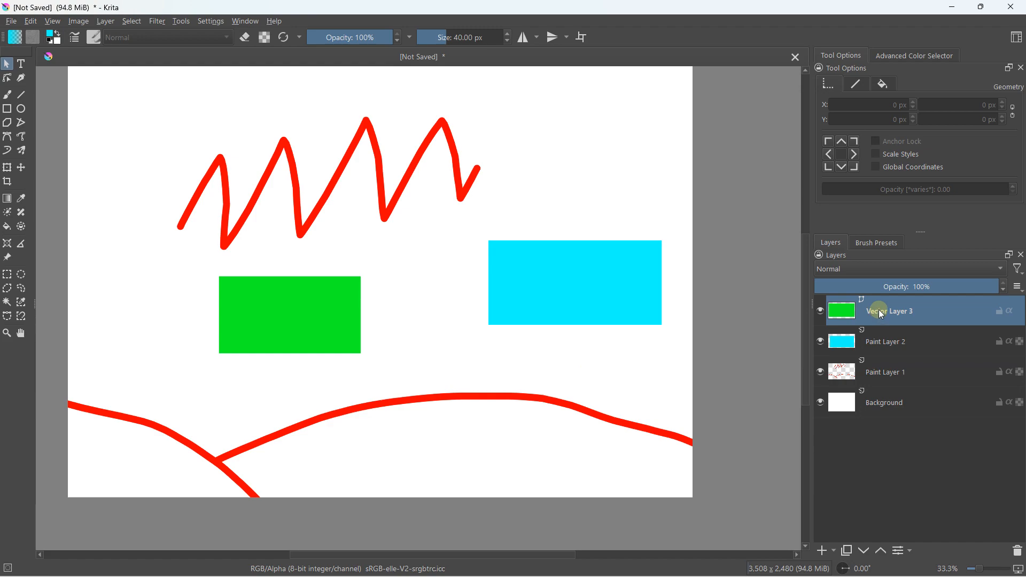
left_click(8, 169)
mouse_move(268, 298)
left_mouse_down()
mouse_move(228, 293)
mouse_move(259, 305)
left_mouse_up()
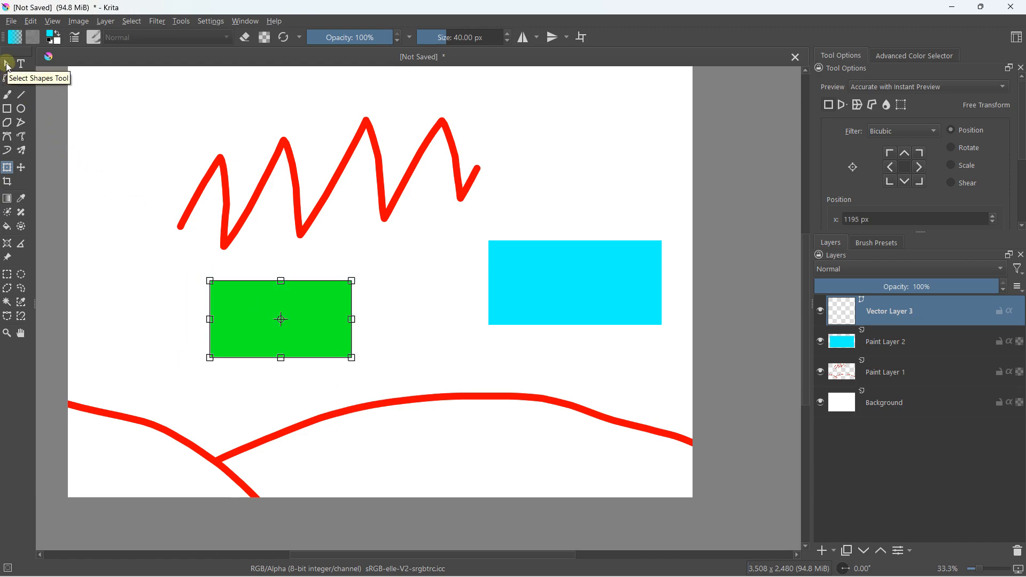
Select the green rectangle as a vector shape and enlarge it from its upper-right corner to about 839 × 456 px.
left_click(7, 65)
scroll(229, 300, "up", 1)
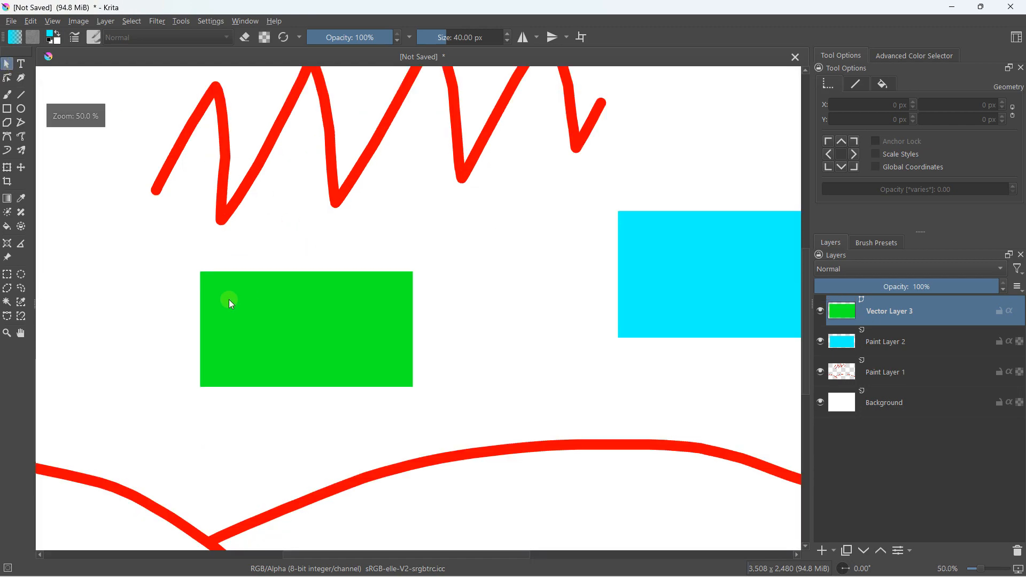
left_click(260, 303)
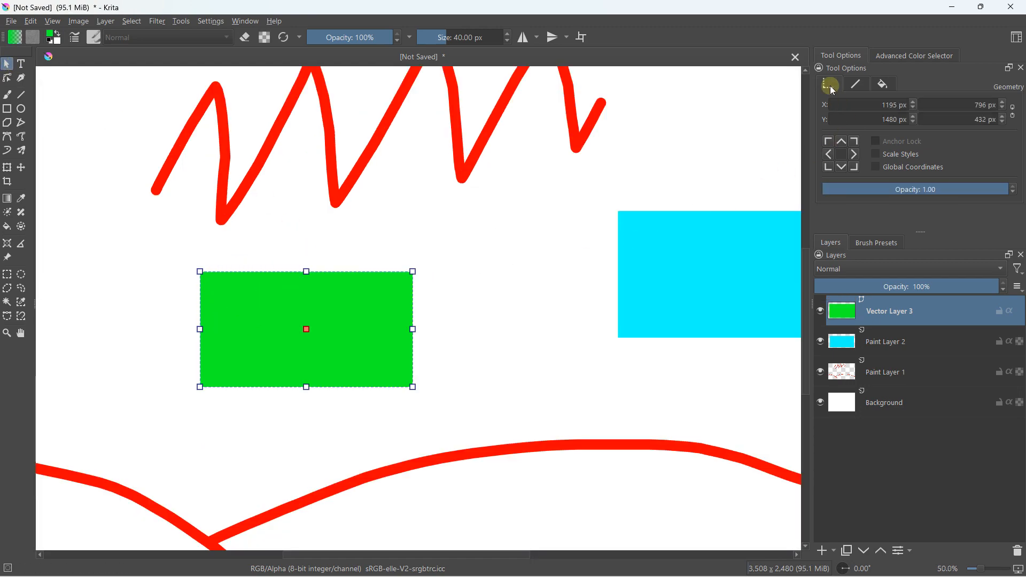
mouse_move(413, 272)
left_mouse_down()
mouse_move(488, 207)
mouse_move(425, 267)
left_mouse_up()
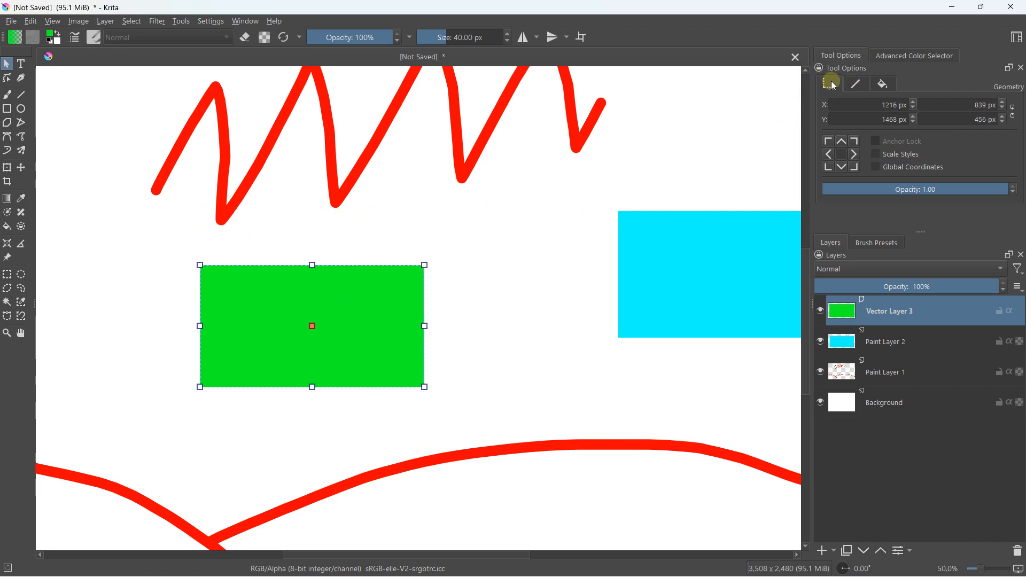
Give the green rectangle a solid stroke in orange-red.
left_click(854, 86)
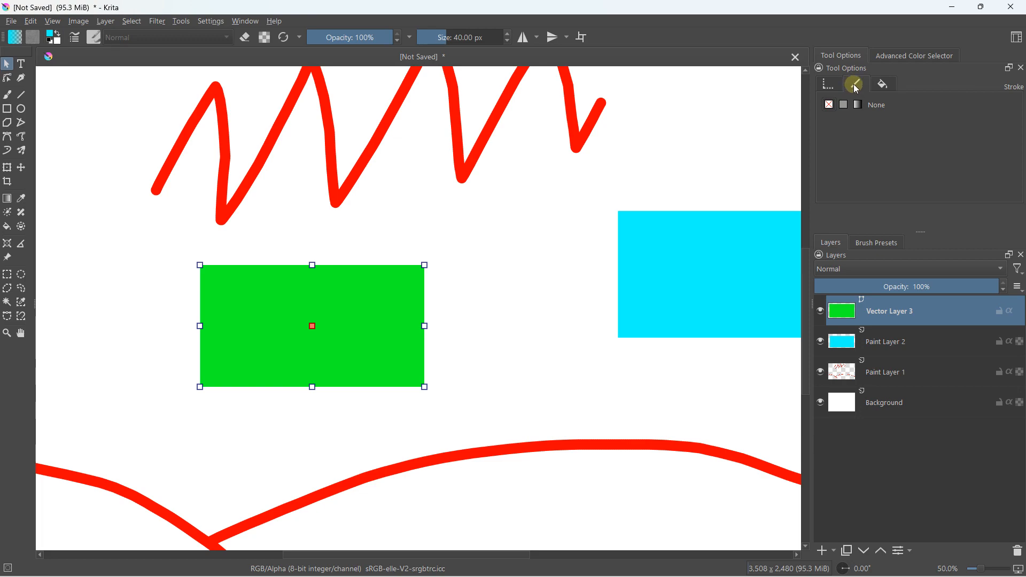
left_click(843, 105)
left_click(855, 122)
left_click(916, 172)
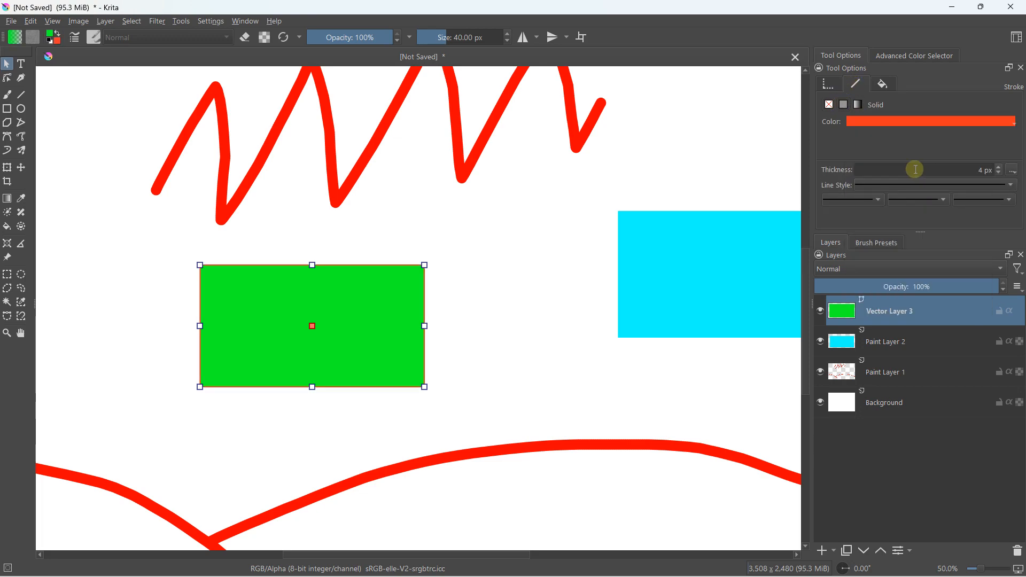
Set the green rectangle's stroke thickness to 24 px.
left_click(998, 167)
left_click(999, 167)
left_click(998, 168)
left_click(998, 167)
left_click(999, 168)
left_click(1000, 168)
left_click(999, 168)
left_click(999, 168)
left_click(999, 167)
left_click(999, 168)
left_click(999, 167)
left_click(999, 168)
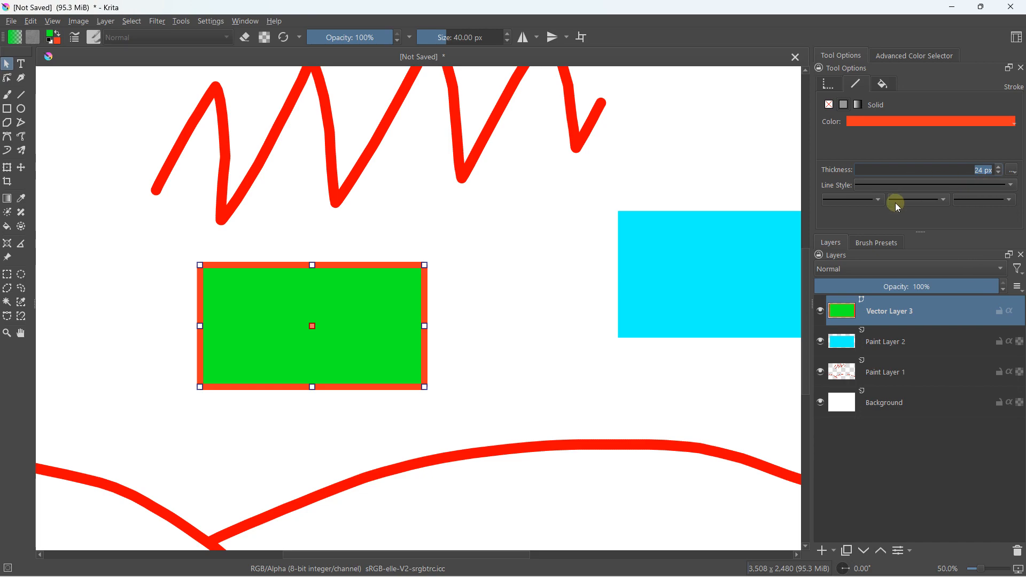
Change the green rectangle's fill to solid yellow.
left_click(879, 84)
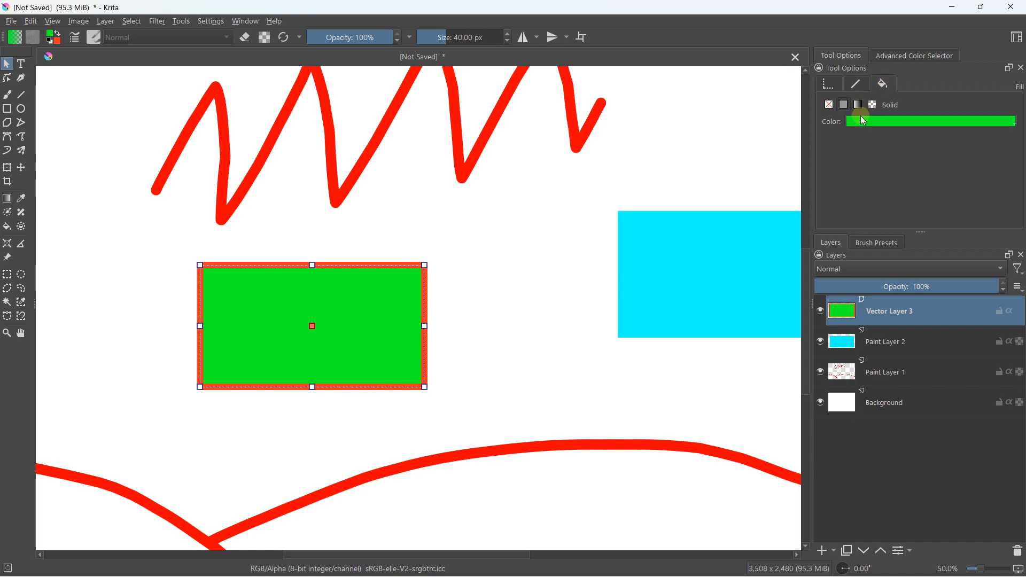
left_click(877, 121)
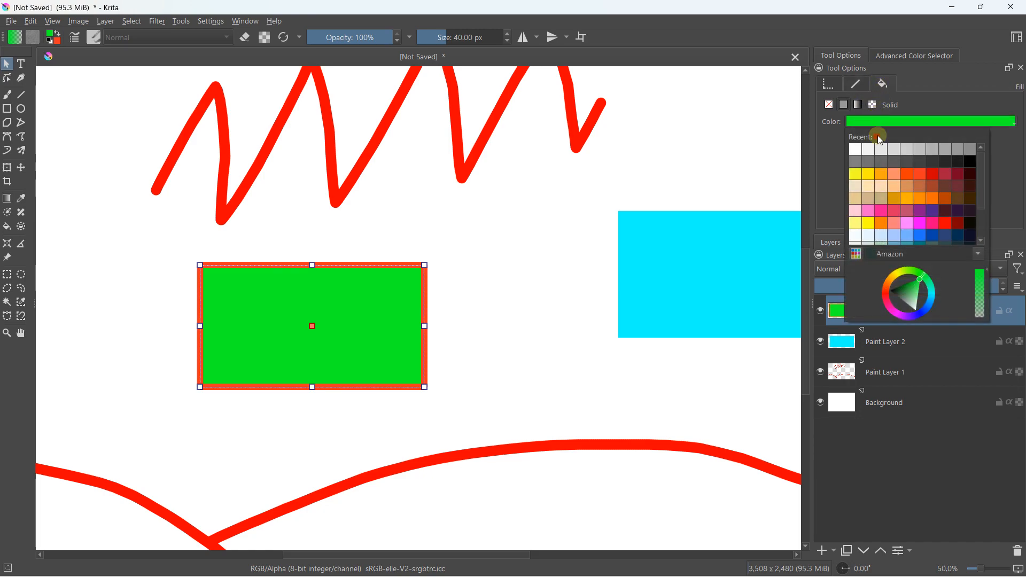
left_click(867, 173)
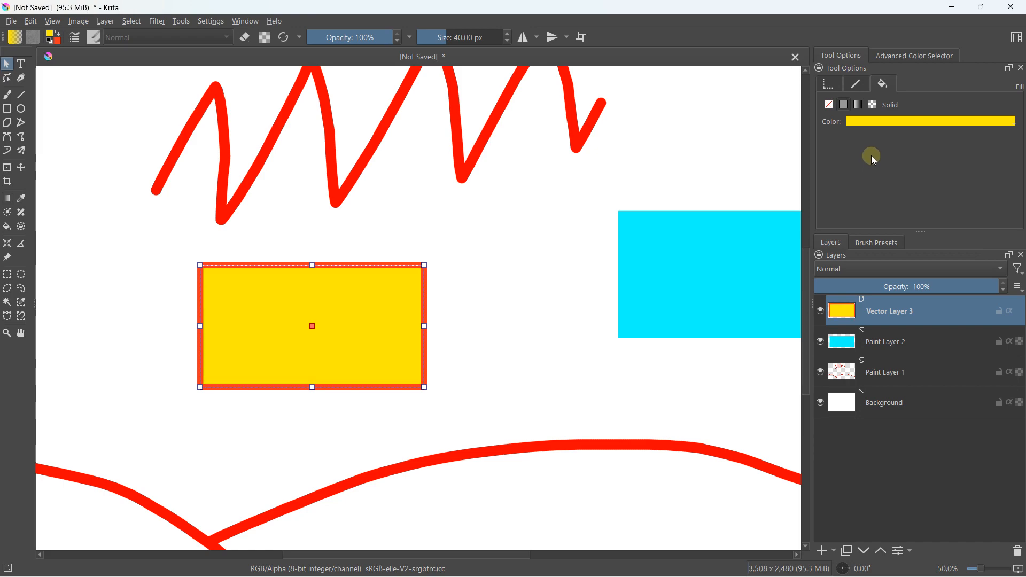
left_click(860, 105)
Delete Paint Layer 1, Paint Layer 2 and Vector Layer 3, leaving only the Background layer.
scroll(483, 207, "down", 1)
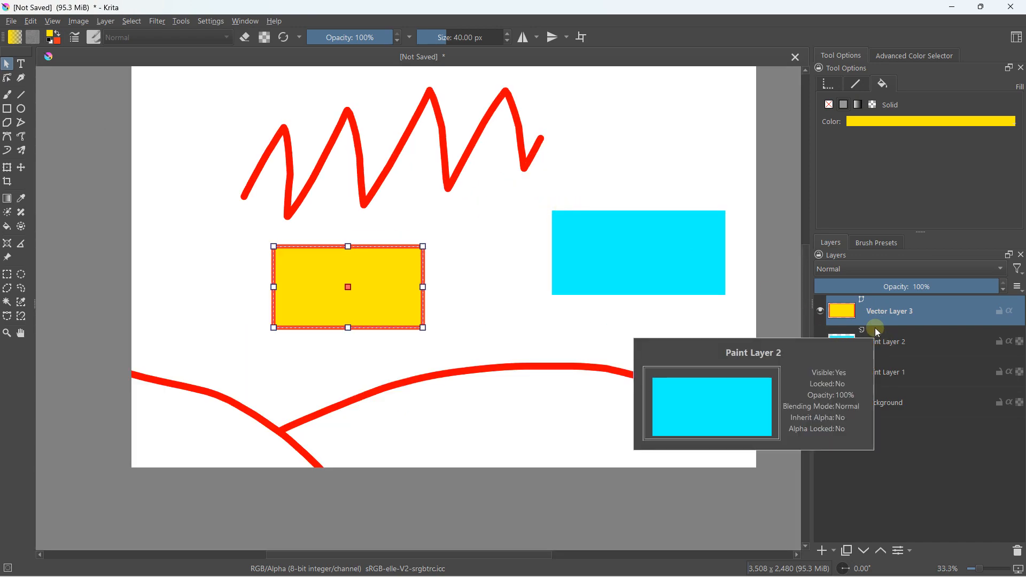
left_click(876, 383)
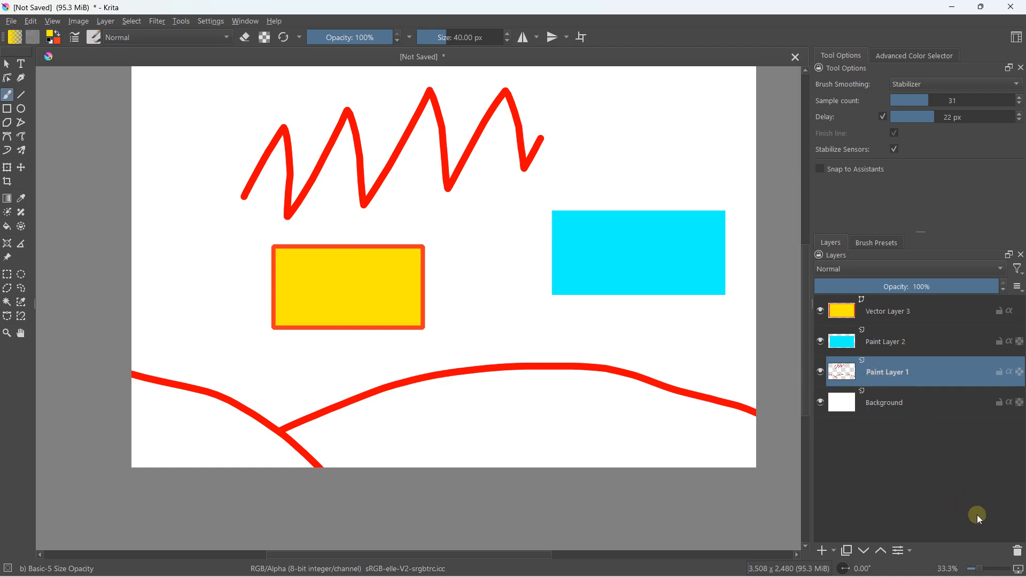
left_click(1017, 550)
left_click(907, 346)
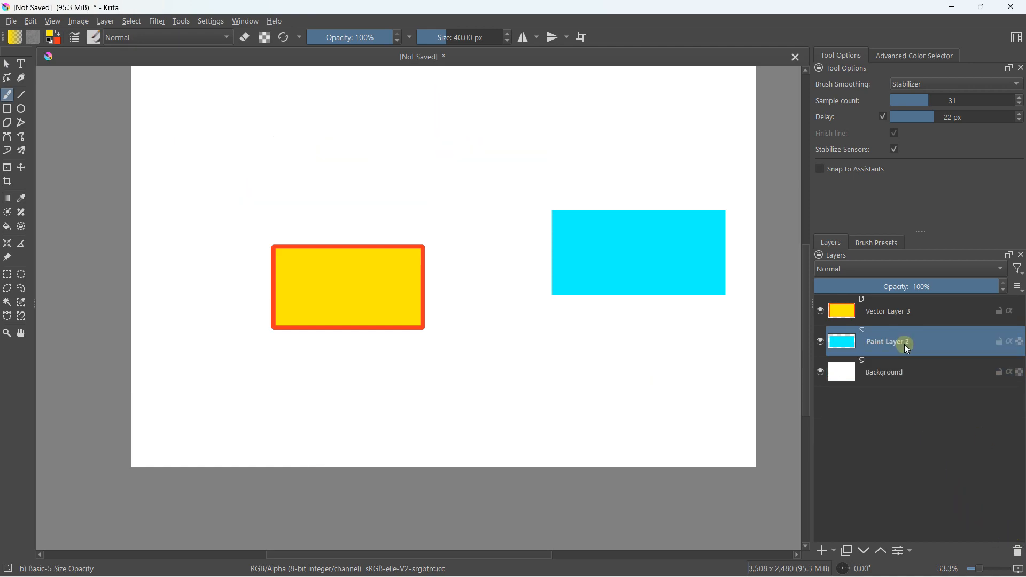
left_click(1017, 551)
left_click(880, 314)
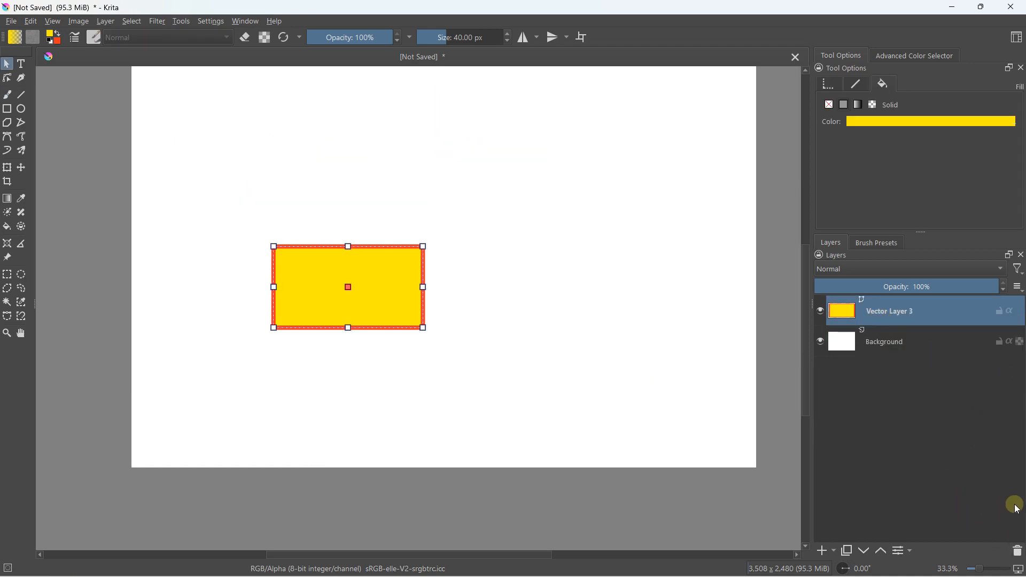
left_click(1017, 550)
Add a paint layer and draw a yellow circle of about 612 × 612 px on it, left of the canvas centre.
left_click(835, 552)
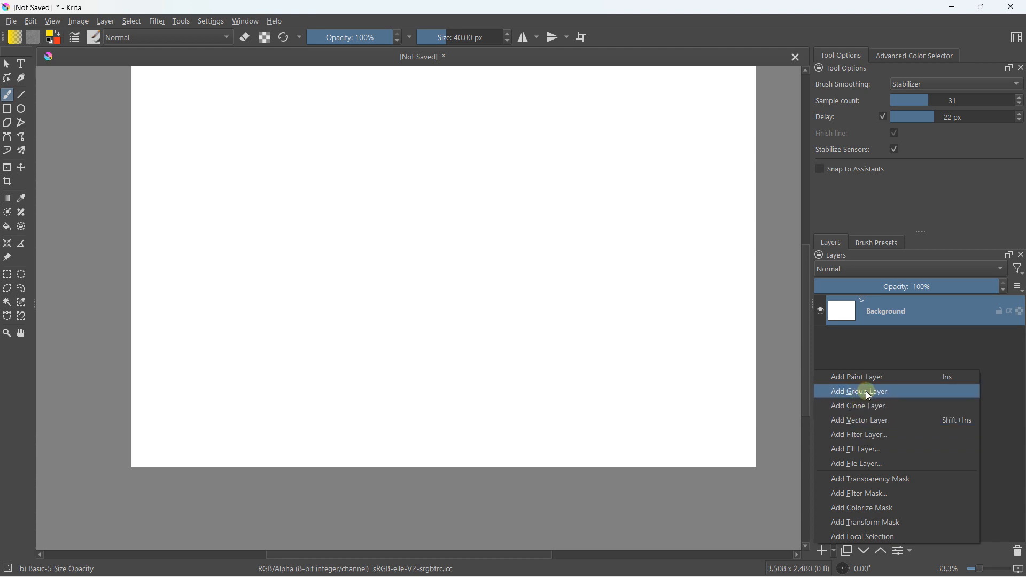
left_click_drag(387, 245, 331, 298)
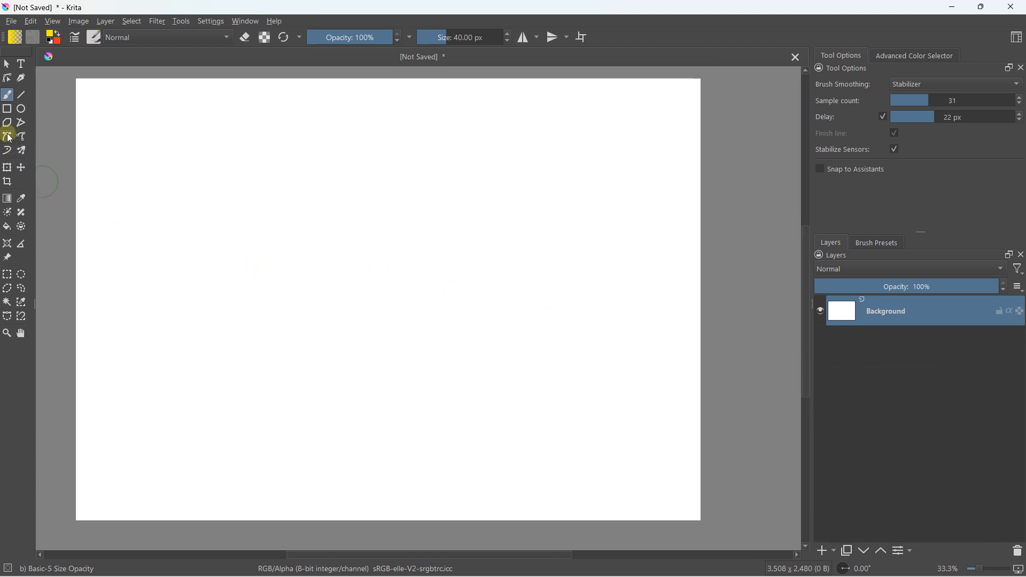
left_click(21, 109)
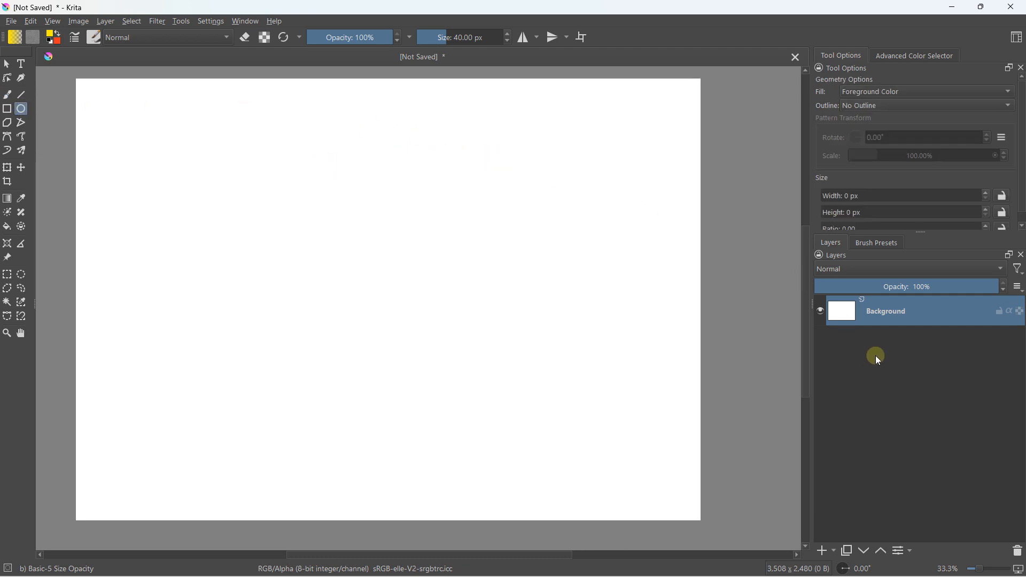
left_click(826, 550)
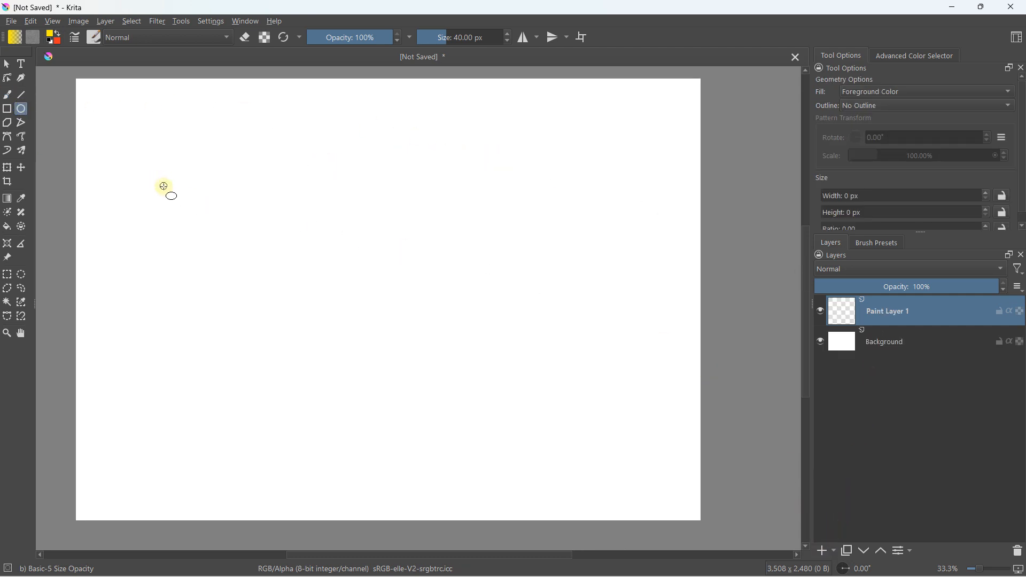
left_click_drag(176, 206, 282, 316)
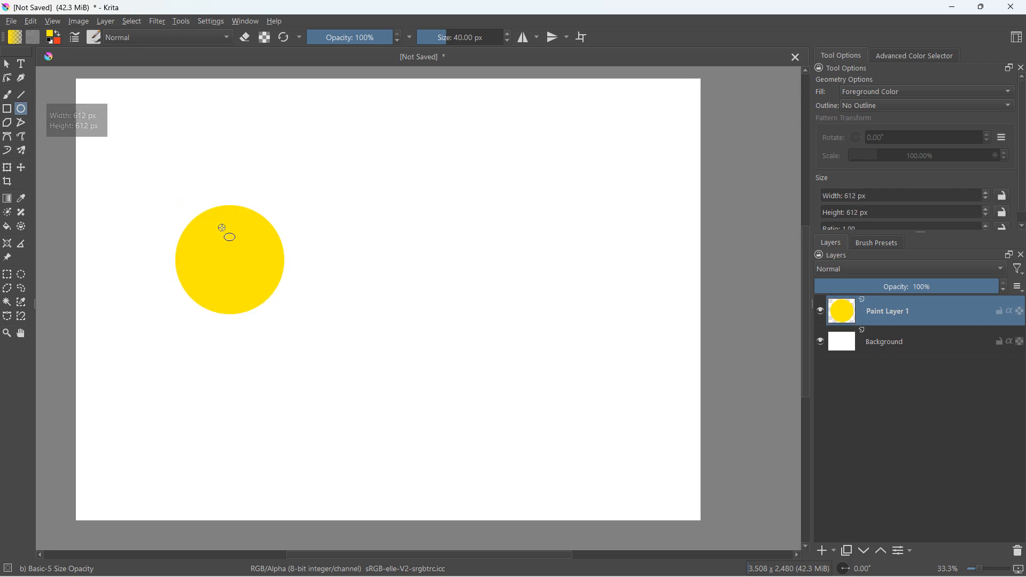
Duplicate the circle's layer and move the copy to the upper middle of the canvas with the Transform tool.
left_click(848, 550)
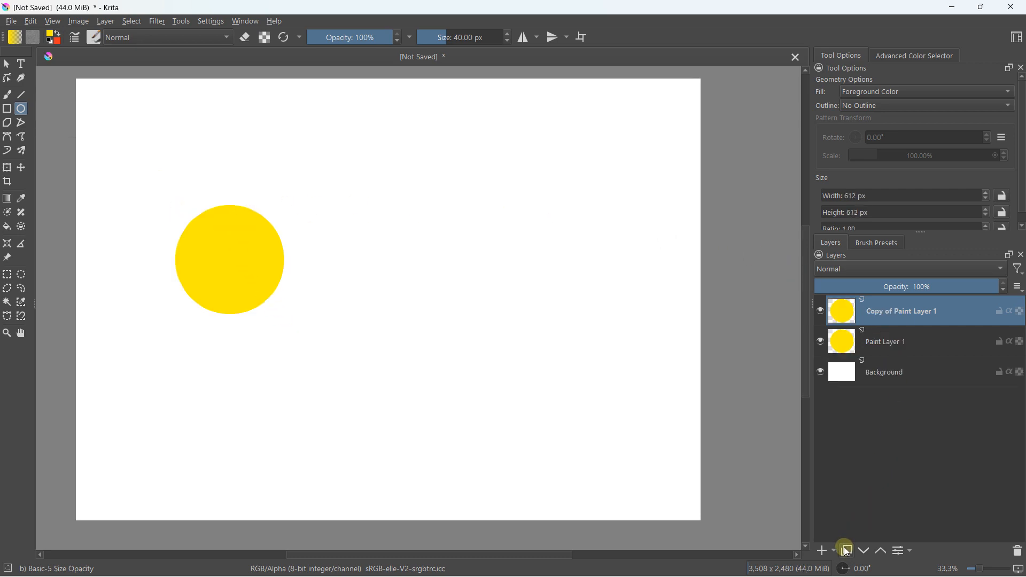
left_click(6, 168)
left_click_drag(202, 229, 425, 167)
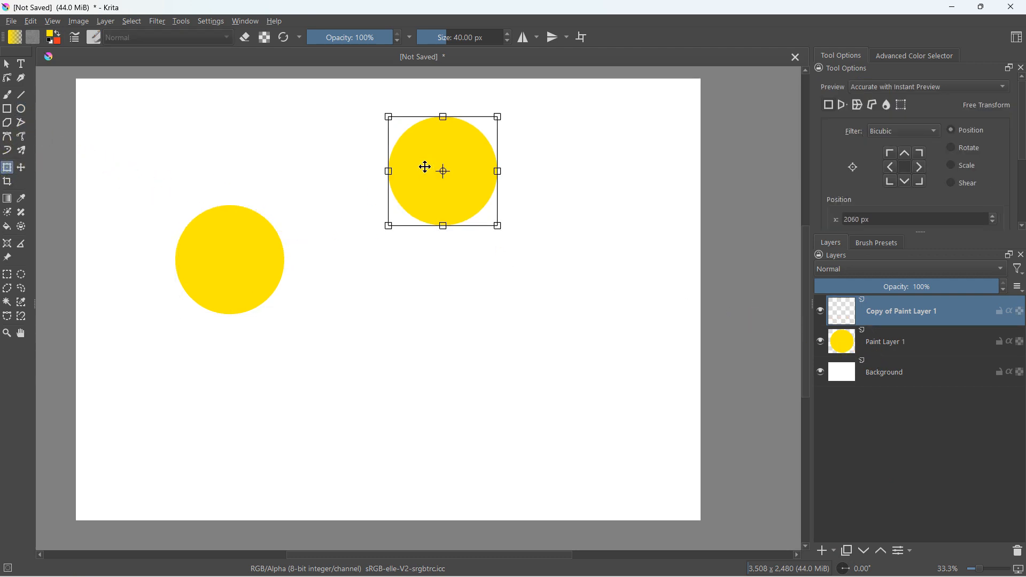
Duplicate the circle layer twice more, moving one copy to the lower middle and the other to the right side of the canvas.
left_click(847, 551)
left_click_drag(444, 174, 370, 367)
left_click(847, 550)
left_click(349, 361)
left_click_drag(362, 344, 546, 320)
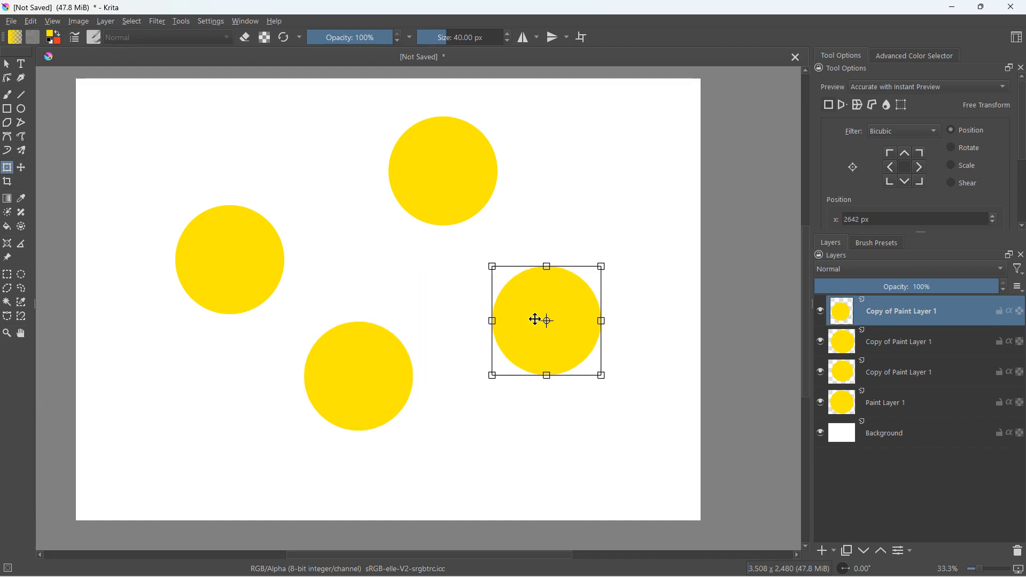
Rename Paint Layer 1 to Circle 1.
left_click(882, 400)
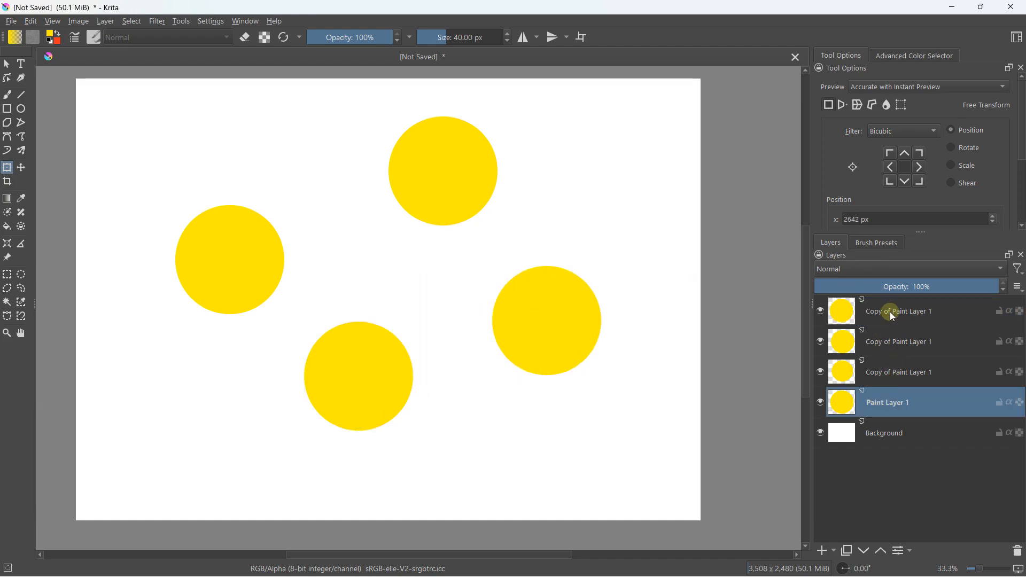
double_click(888, 398)
type("Cir")
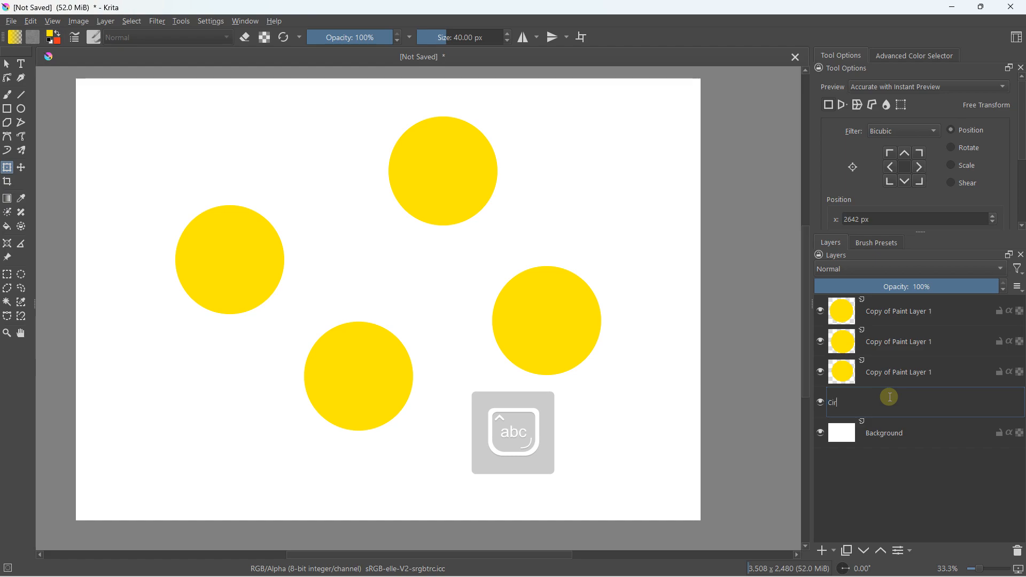
type("cle 1")
key("Return")
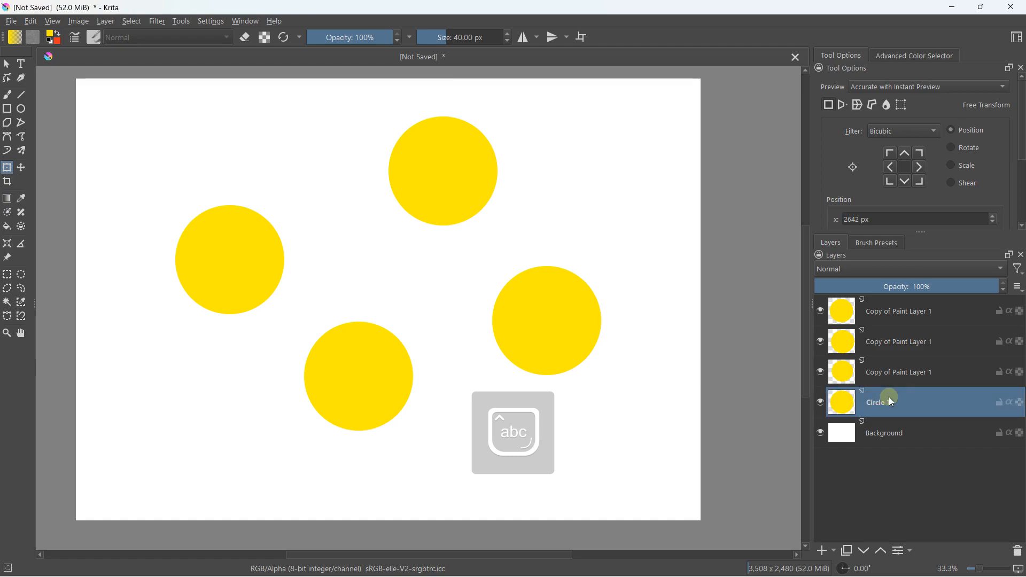
Rename the two layers directly above Circle 1 to Circle 2 and Circle 3, from the lower one up.
double_click(896, 372)
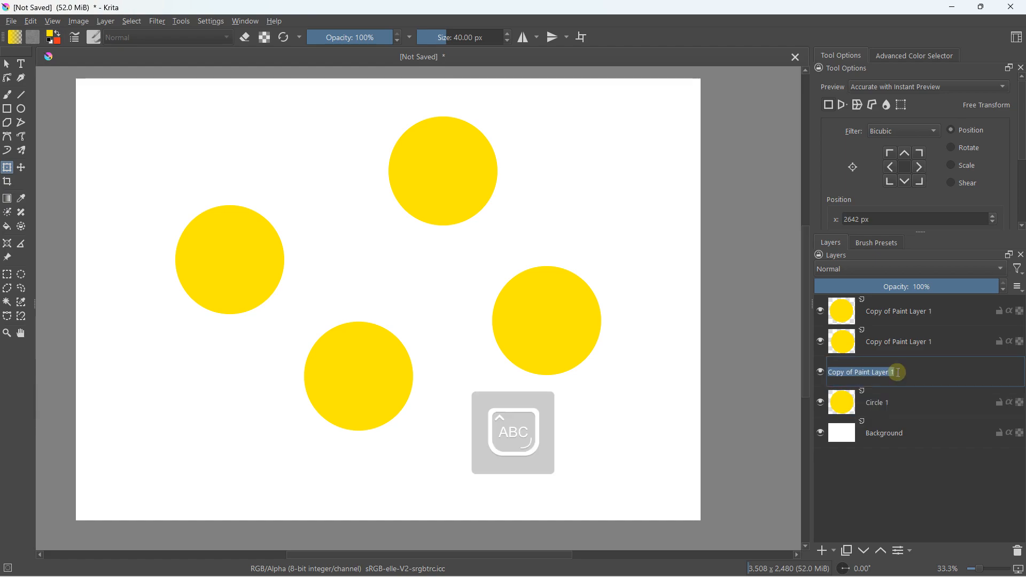
type("Circle 2")
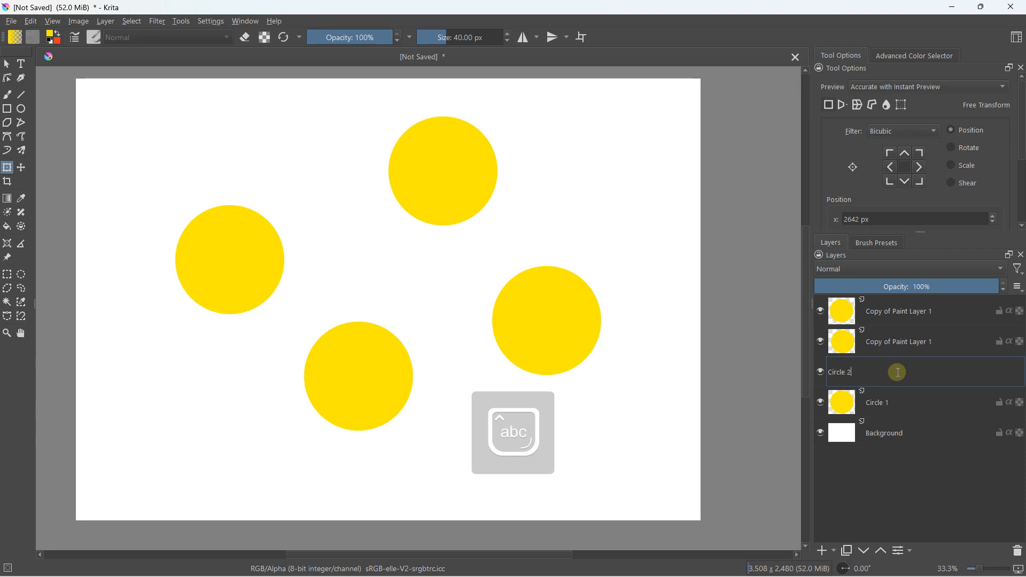
key("Return")
double_click(873, 336)
type("Circle 3")
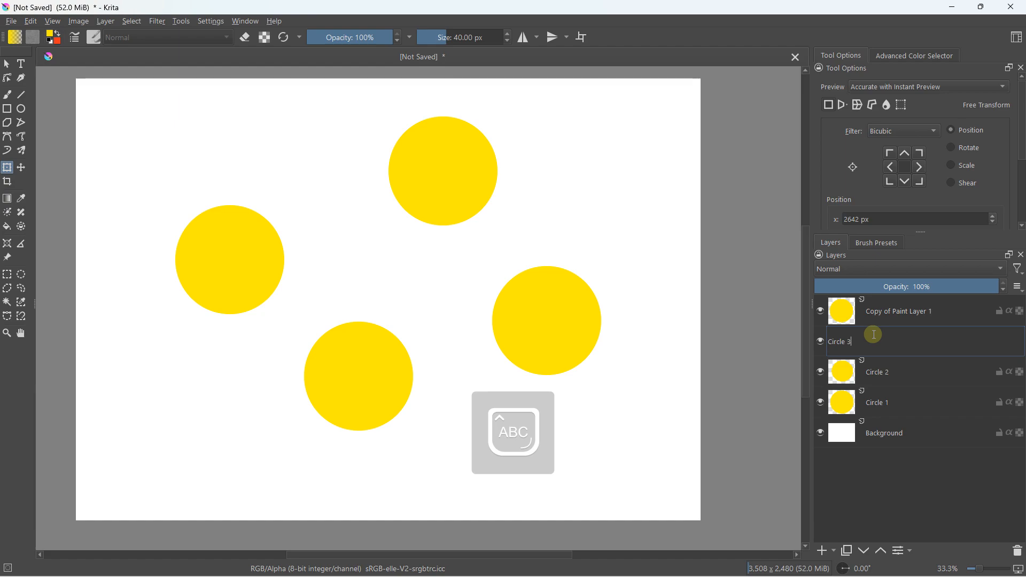
key("Return")
Rename the topmost circle layer to Circle 4.
double_click(889, 313)
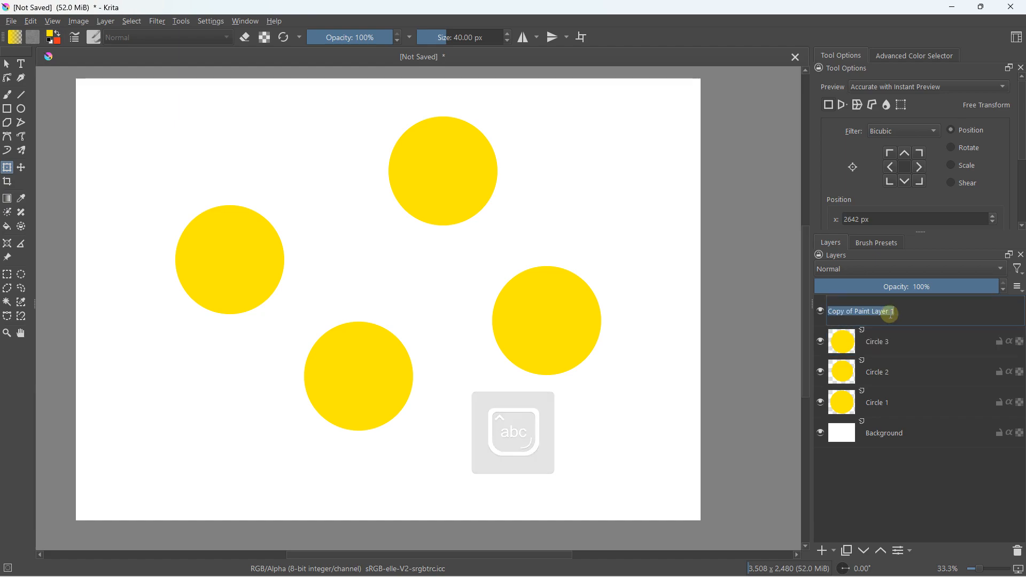
type("Circle")
key("Return")
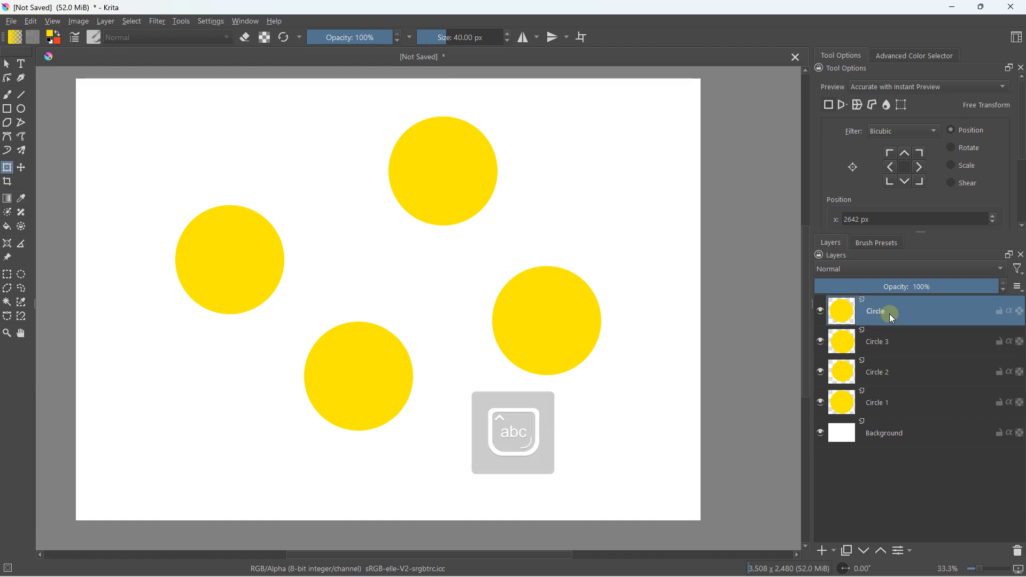
double_click(890, 313)
left_click(892, 314)
key("Caps_Lock")
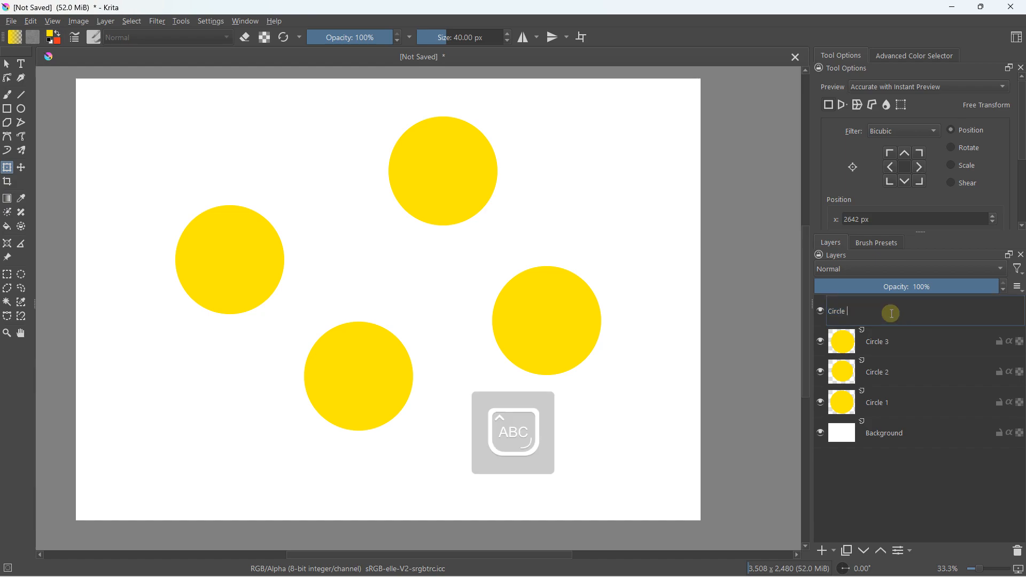
type("4")
key("Return")
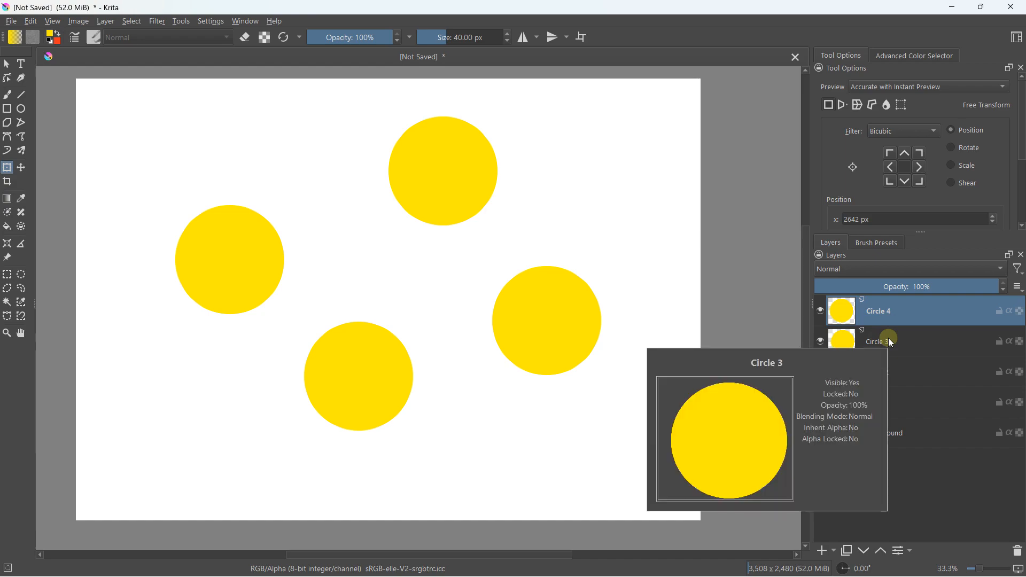
Add a group layer above Circle 4 and move all four circle layers into it.
mouse_move(896, 321)
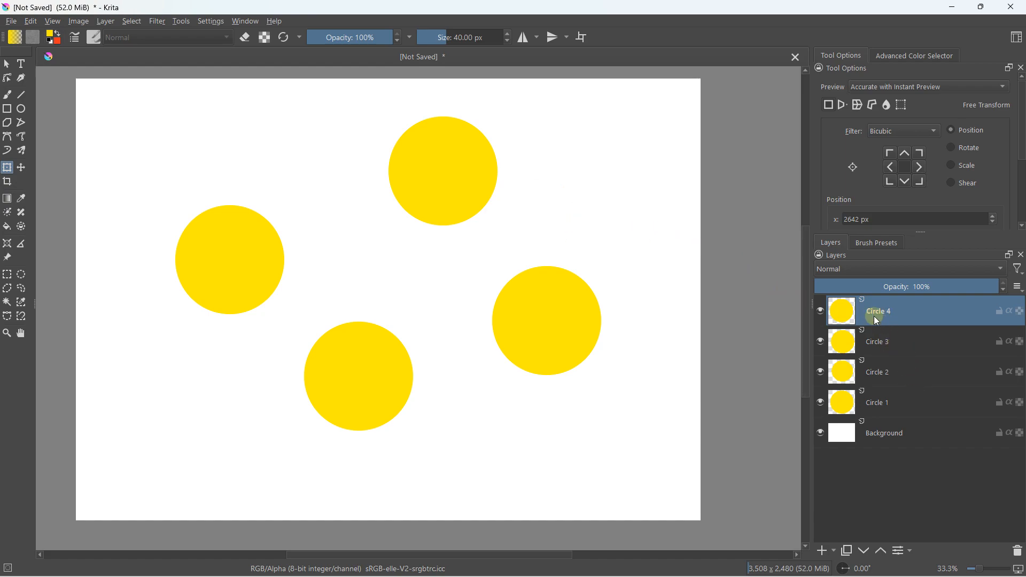
left_click(834, 551)
left_click(843, 390)
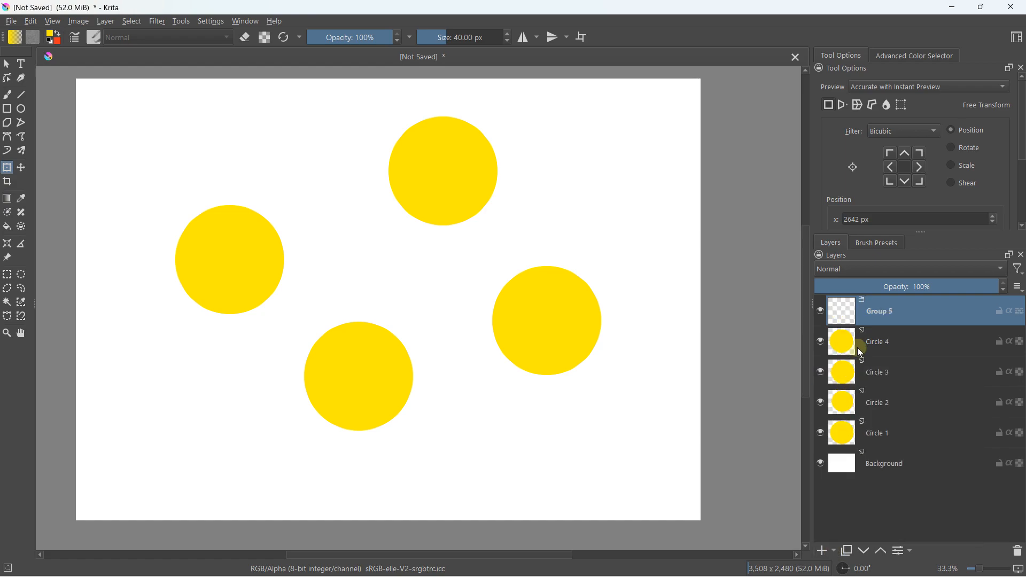
left_click(863, 336)
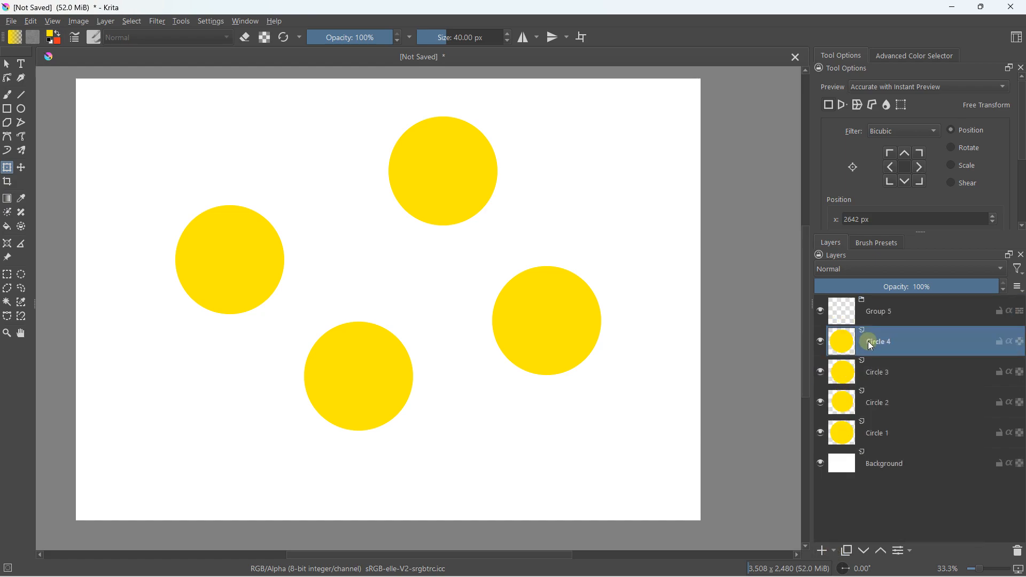
left_click(875, 436, "shift")
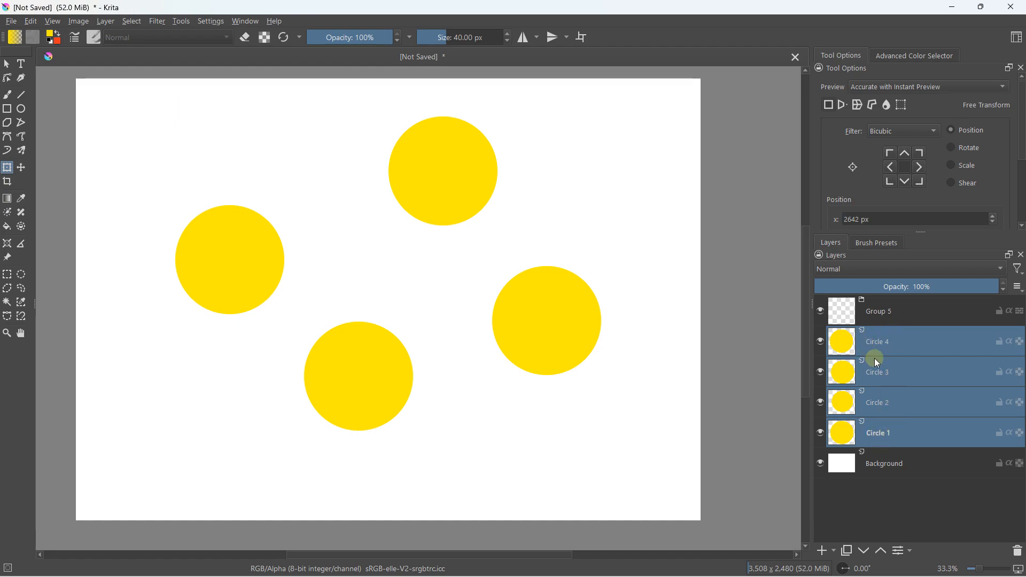
left_click_drag(875, 341, 882, 312)
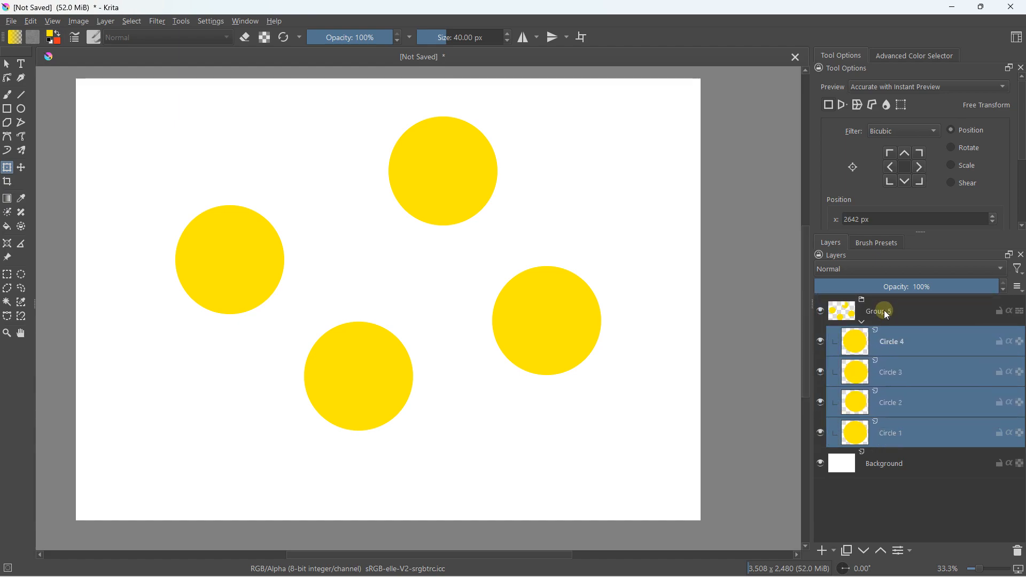
Collapse the circles' group in the layer list and move the right-hand circle slightly down with the Transform tool.
left_click(861, 322)
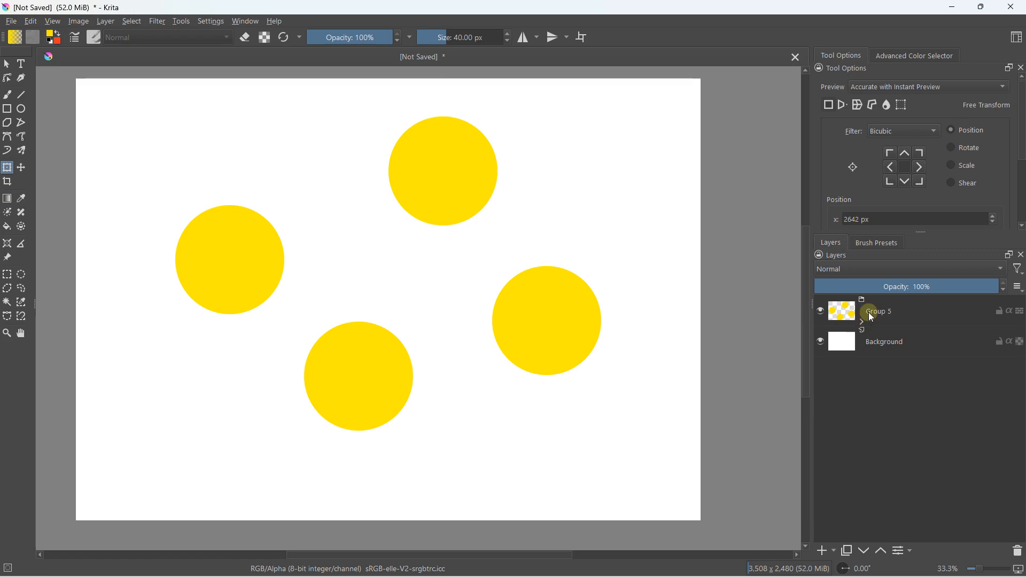
left_click(861, 319)
left_click(861, 320)
left_click(862, 319)
left_click(863, 323)
left_click(8, 170)
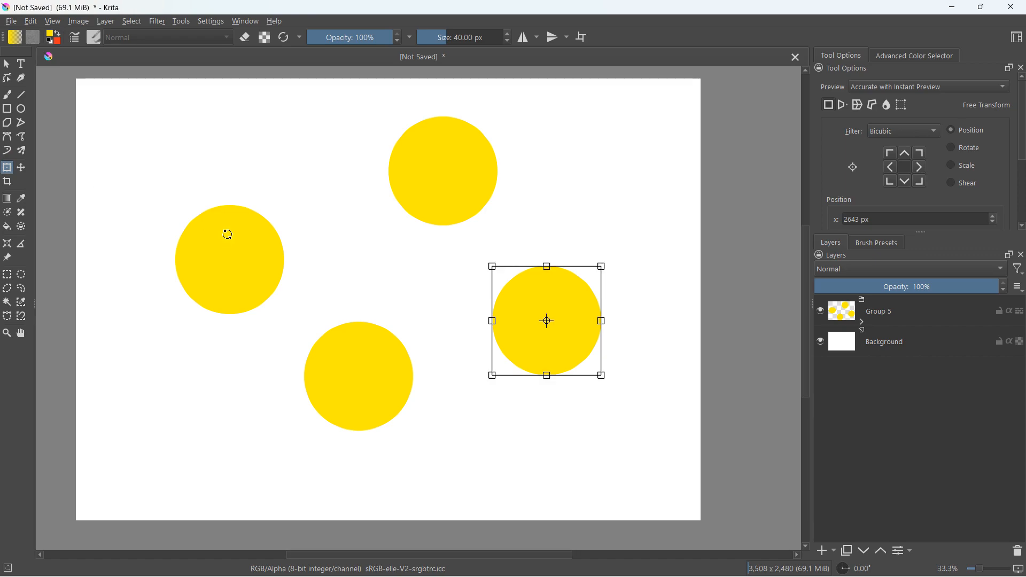
mouse_move(567, 327)
left_mouse_down()
mouse_move(591, 337)
mouse_move(569, 337)
left_mouse_up()
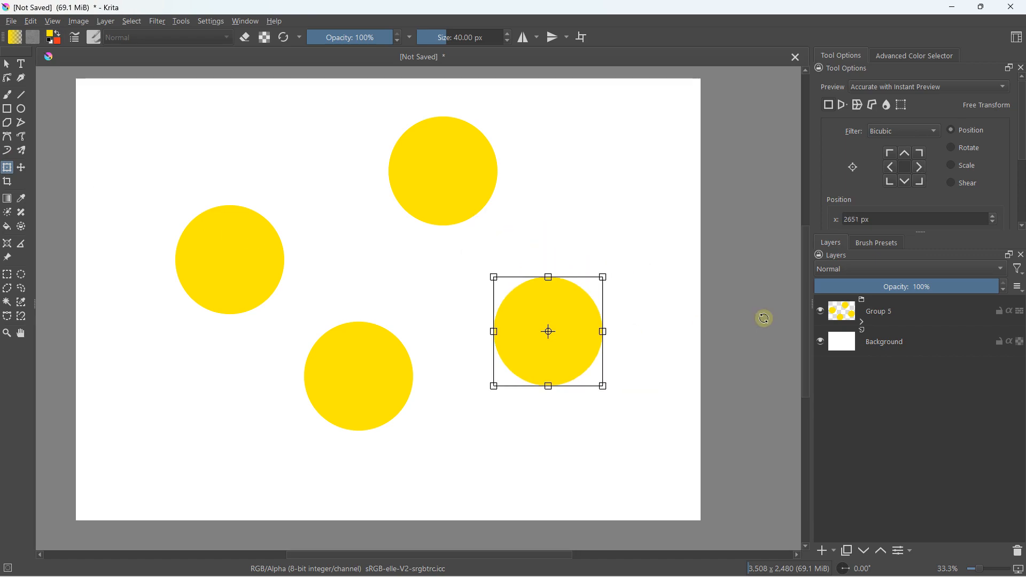
Expand the group, select the whole group layer and scale all four circles down slightly from the upper-right corner.
left_click(860, 321)
left_click(856, 307)
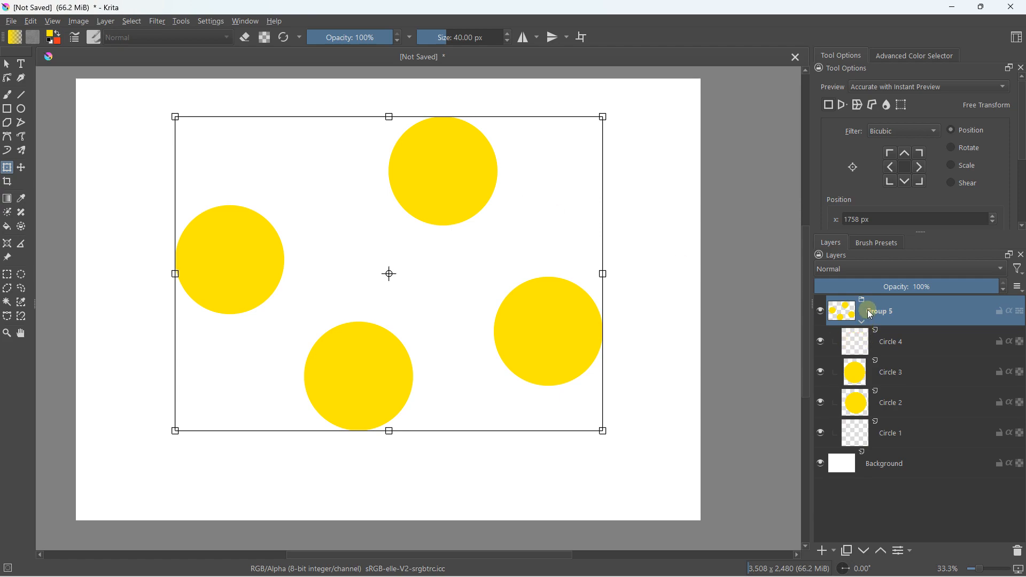
mouse_move(605, 117)
left_mouse_down()
mouse_move(380, 213)
mouse_move(588, 123)
left_mouse_up()
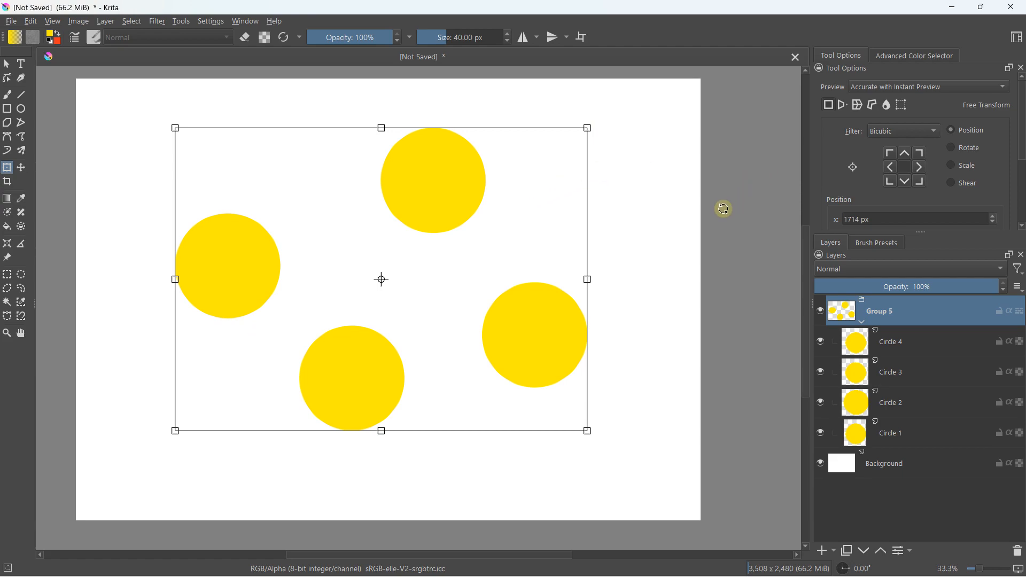
Apply the transform to the circles' group and delete the whole group layer.
key("Return")
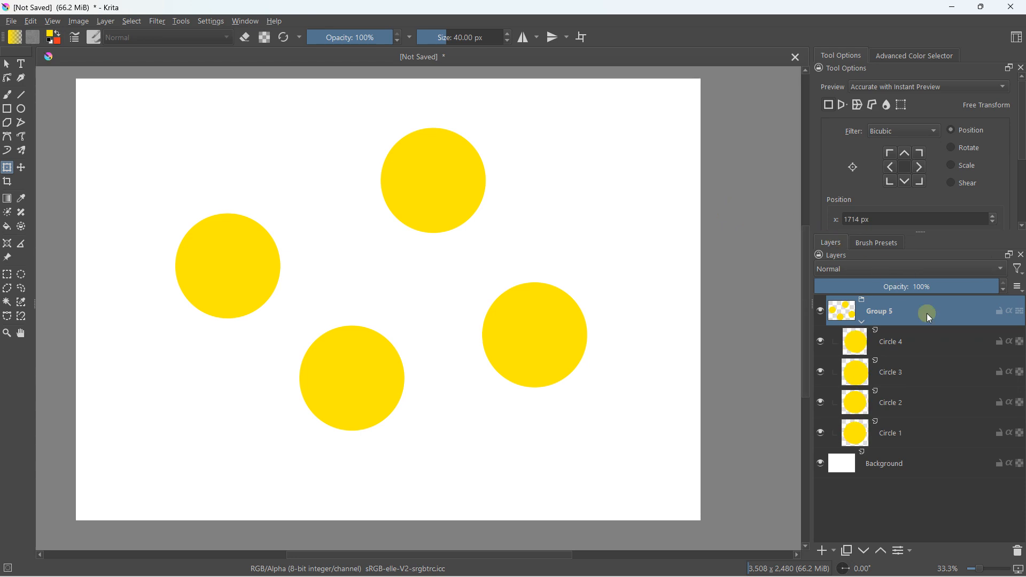
left_click(1017, 549)
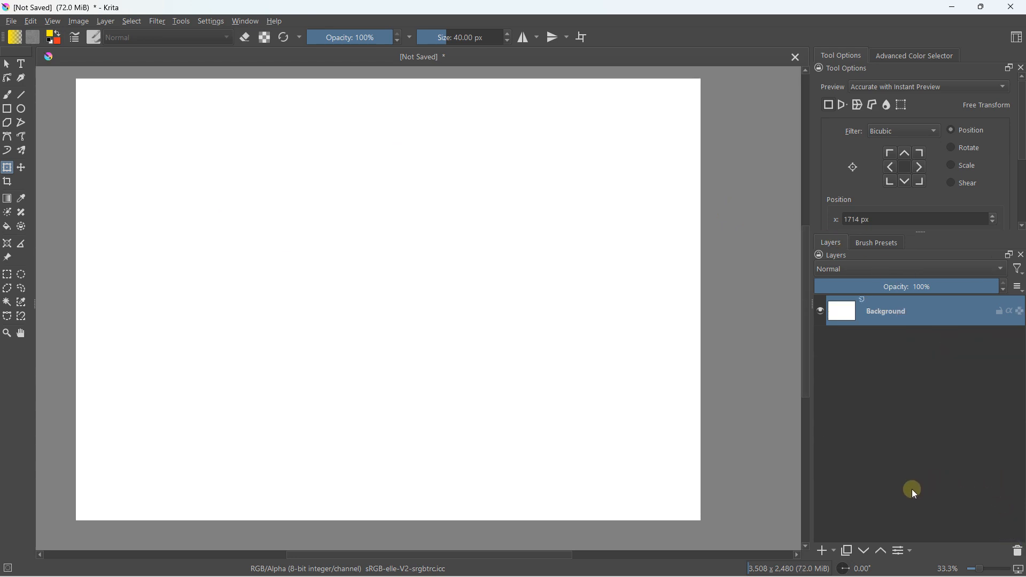
left_click(835, 552)
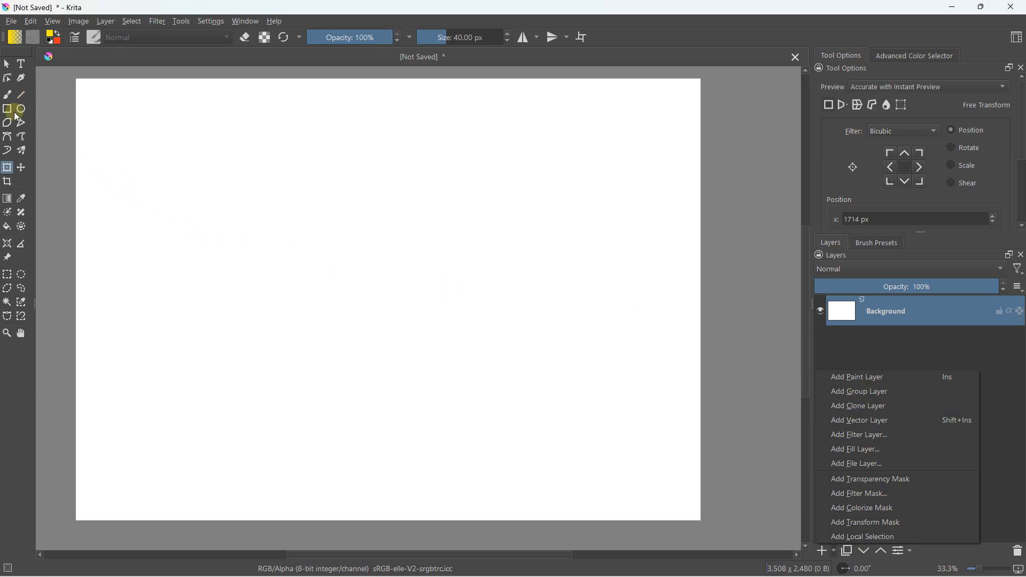
Add a new paint layer above Background and ready the Freehand Brush with orange-red as the foreground colour.
left_click(8, 95)
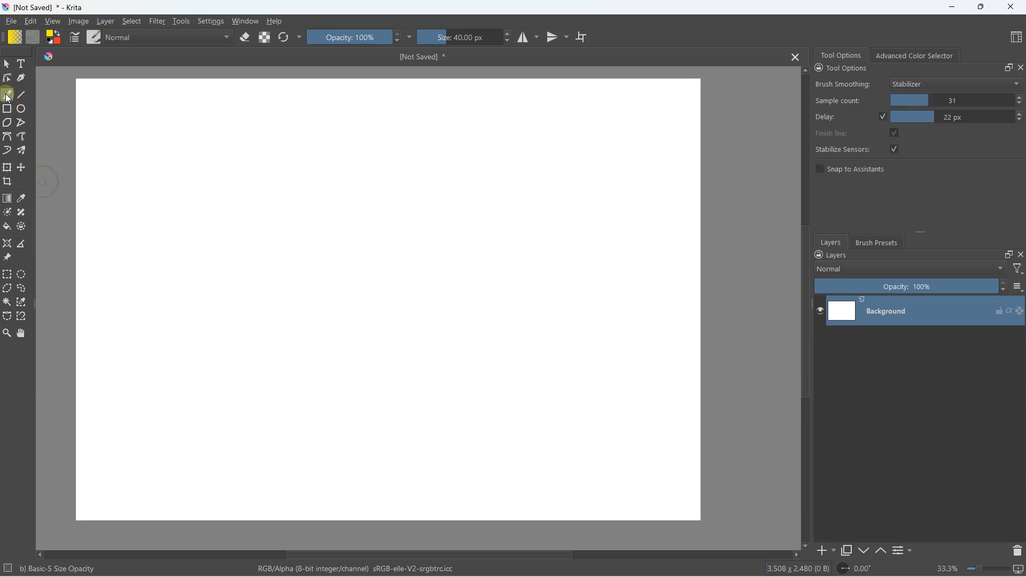
left_click(58, 36)
left_click(824, 550)
mouse_move(159, 244)
left_mouse_down()
mouse_move(169, 219)
mouse_move(187, 243)
left_mouse_up()
left_click(31, 22)
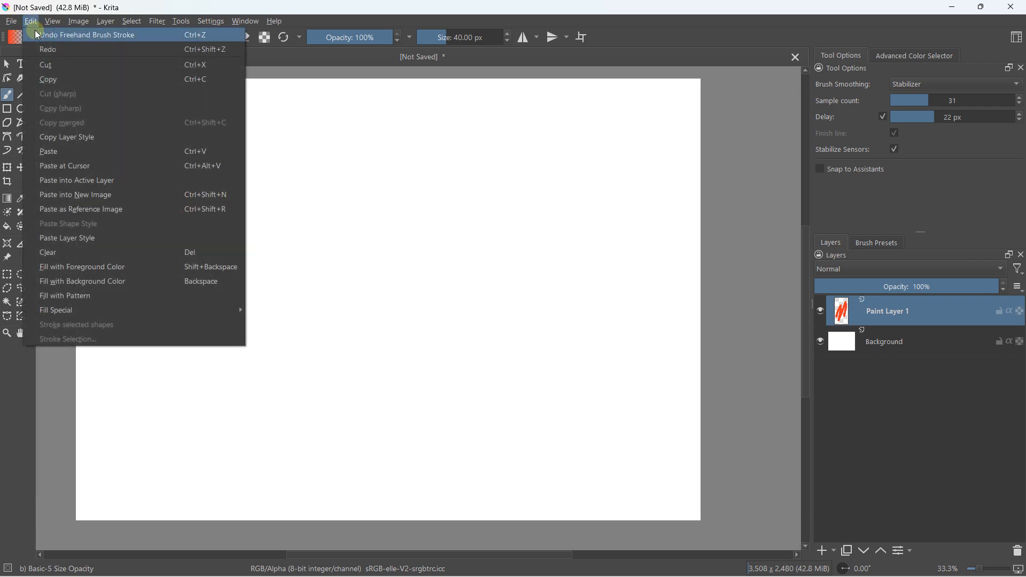
left_click(59, 32)
Enlarge the brush to 127.35 px and paint a thick orange-red zigzag scribble on the left half of Paint Layer 1.
left_click_drag(446, 38, 470, 37)
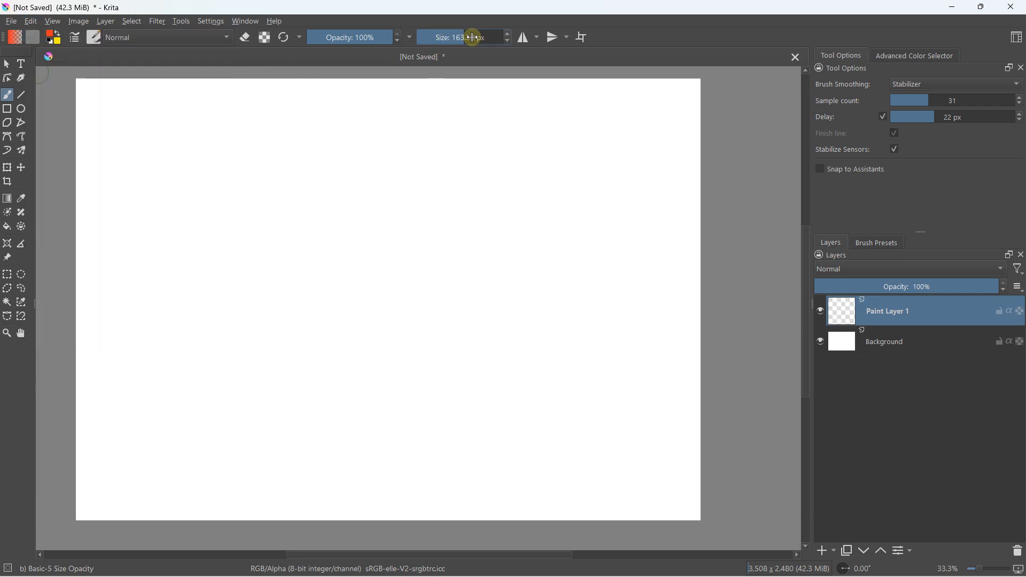
mouse_move(178, 312)
left_mouse_down()
mouse_move(204, 237)
mouse_move(192, 310)
mouse_move(224, 289)
mouse_move(224, 245)
mouse_move(261, 301)
mouse_move(287, 274)
mouse_move(297, 230)
left_mouse_up()
mouse_move(297, 286)
left_mouse_down()
mouse_move(312, 257)
mouse_move(281, 242)
left_mouse_up()
Add a clone layer of Paint Layer 1 and extend the scribble downward on the original paint layer.
left_click(835, 551)
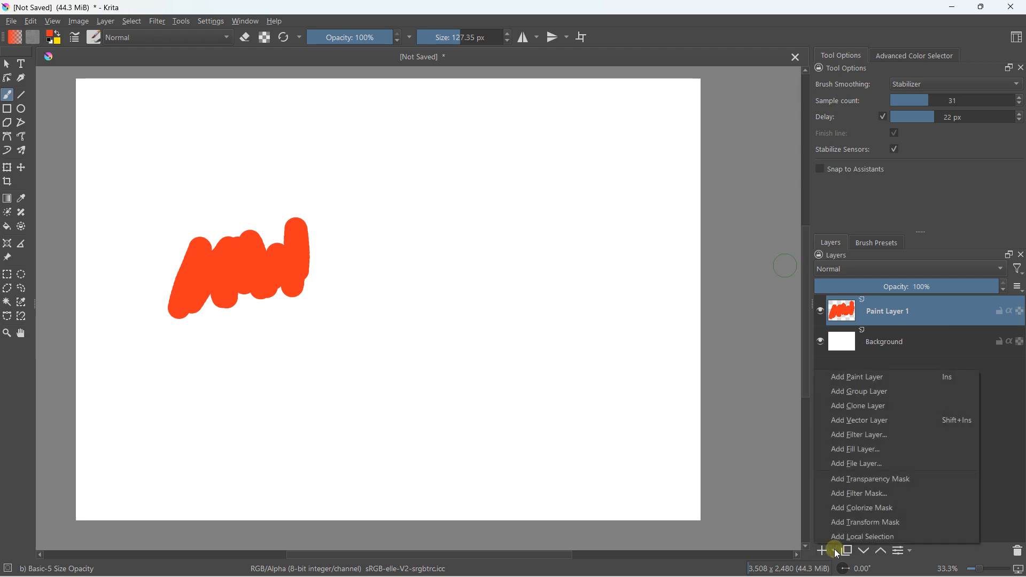
left_click(855, 407)
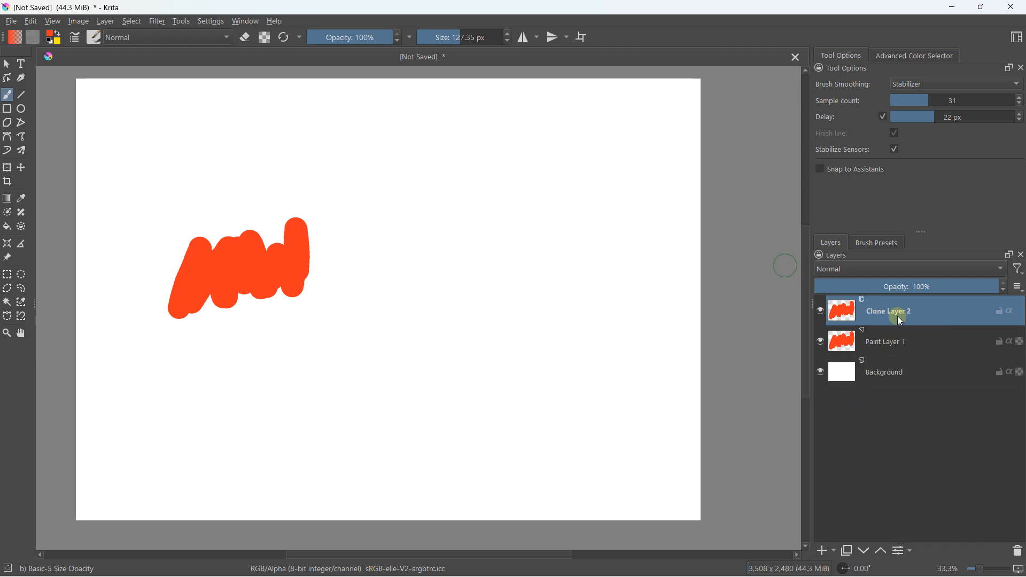
left_click(868, 343)
mouse_move(292, 285)
left_mouse_down()
mouse_move(286, 341)
mouse_move(272, 277)
mouse_move(238, 314)
left_mouse_up()
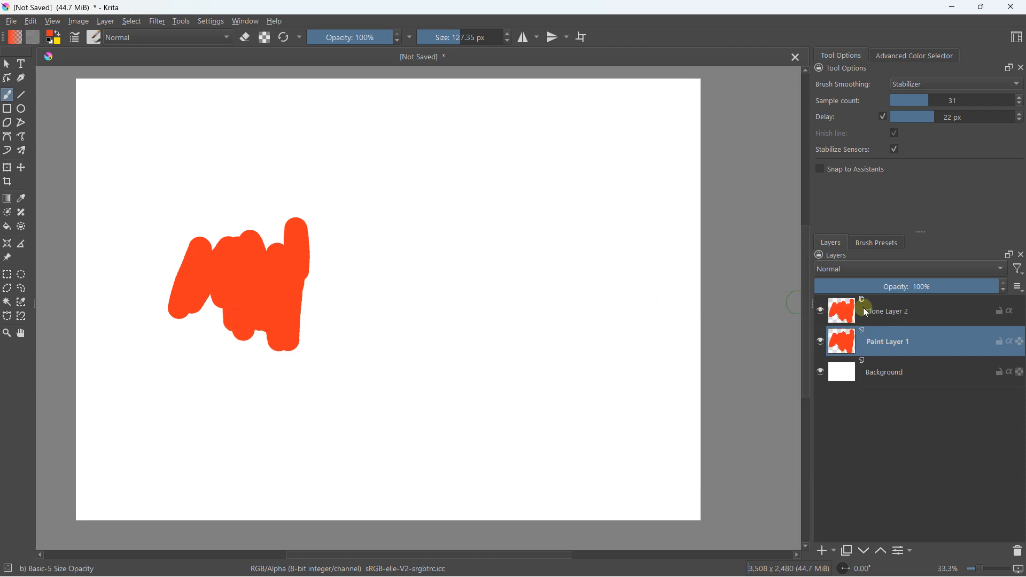
Select the clone layer for transforming and add a transform mask to it.
left_click(864, 311)
left_click(820, 342)
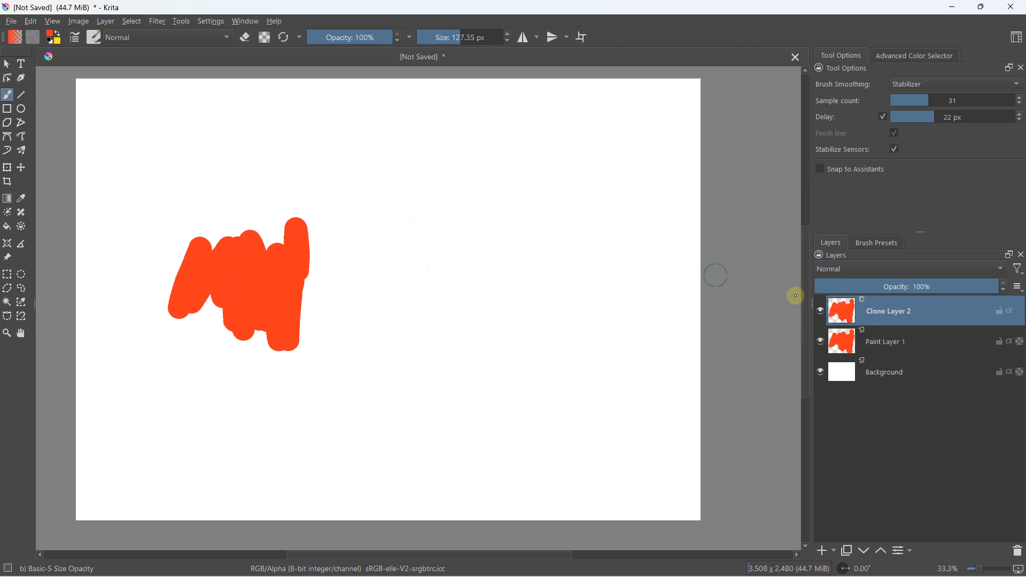
left_click(8, 168)
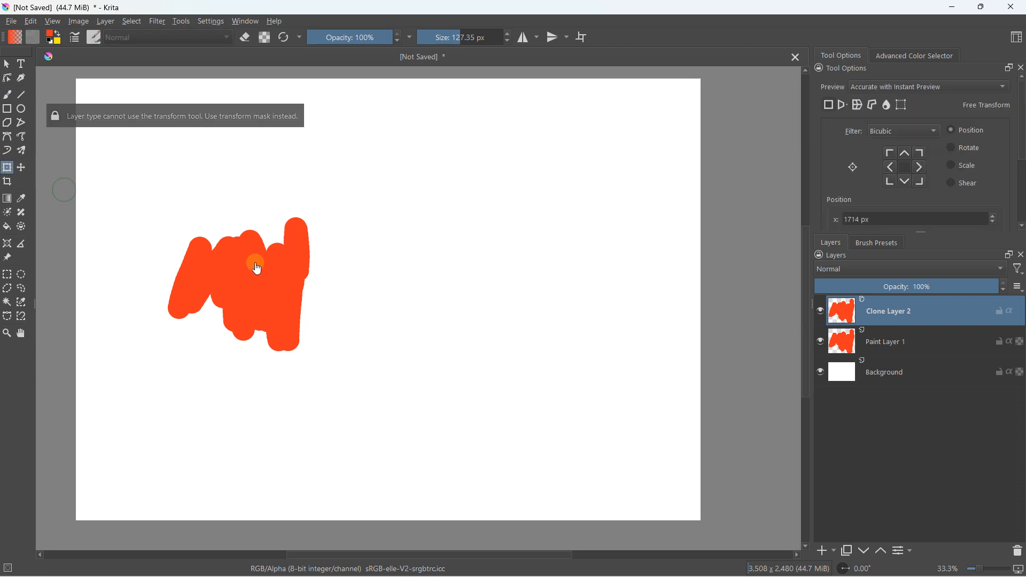
left_click(836, 550)
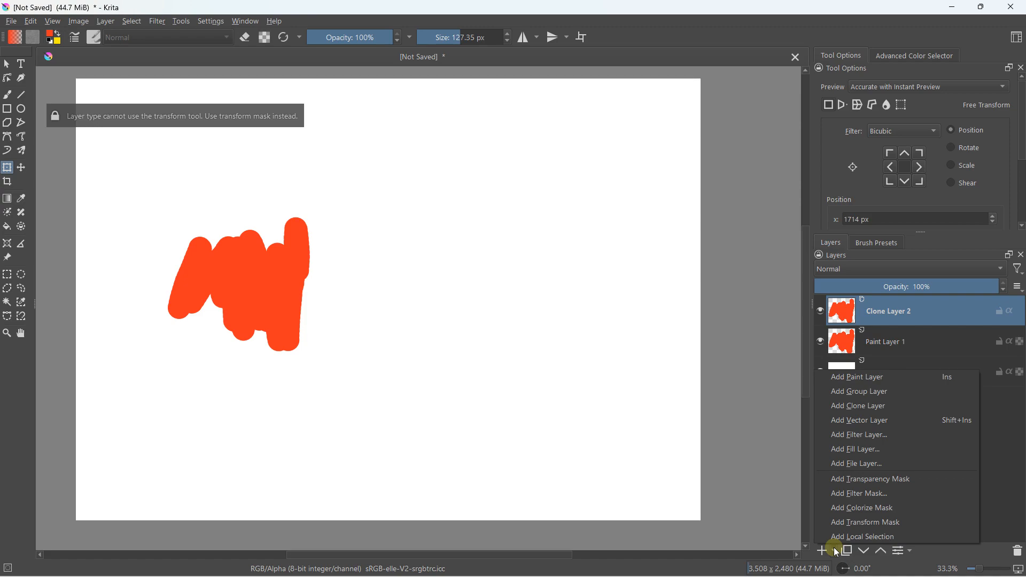
left_click(857, 528)
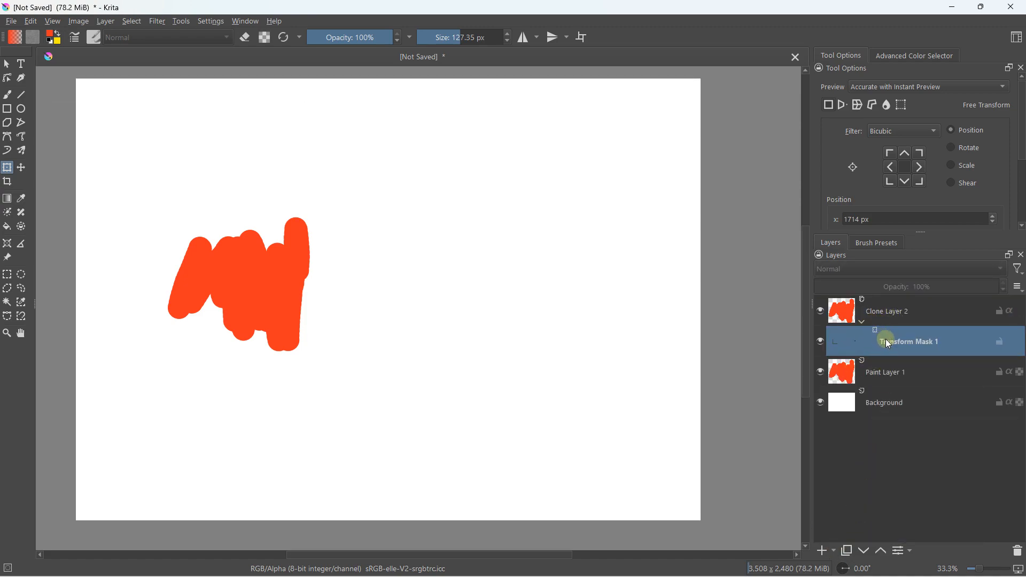
Move the cloned scribble to the upper right of the canvas through its transform mask.
left_click(236, 296)
mouse_move(237, 288)
left_mouse_down()
mouse_move(451, 206)
mouse_move(481, 216)
mouse_move(386, 209)
mouse_move(495, 213)
left_mouse_up()
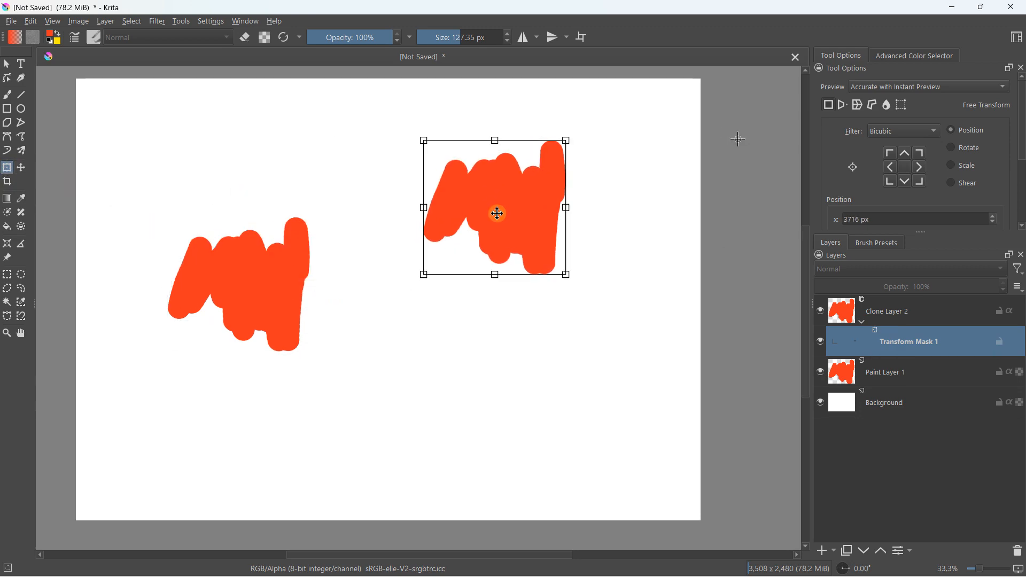
left_click(884, 374)
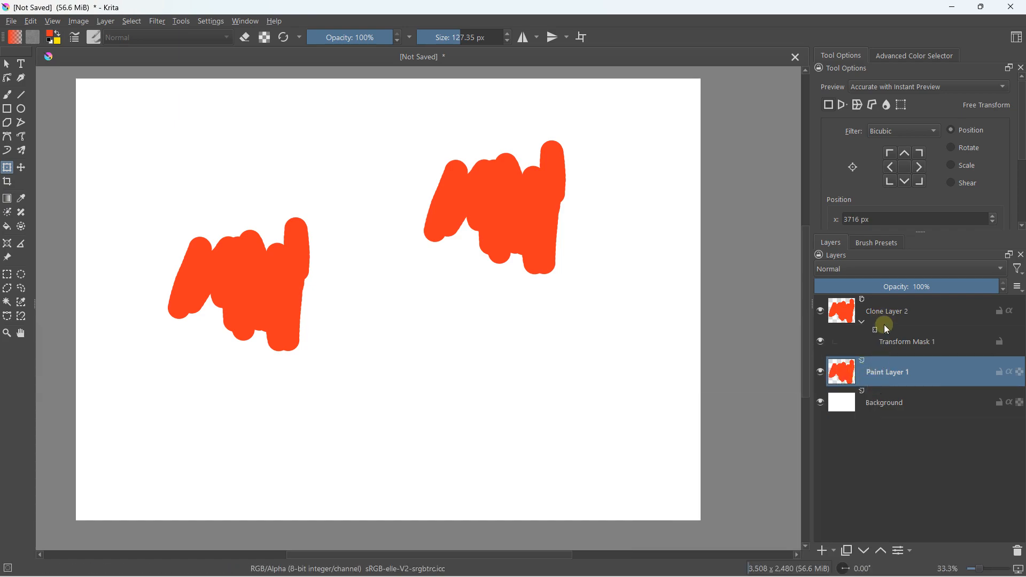
Scale the cloned scribble down from its upper-left corner through the transform mask.
left_click(884, 313)
left_click(896, 338)
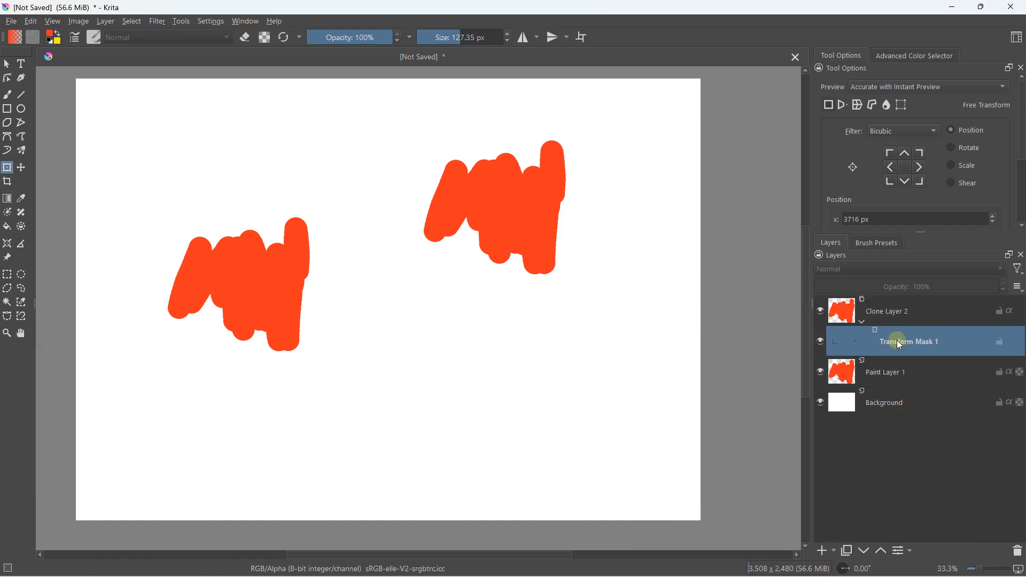
left_click(441, 187)
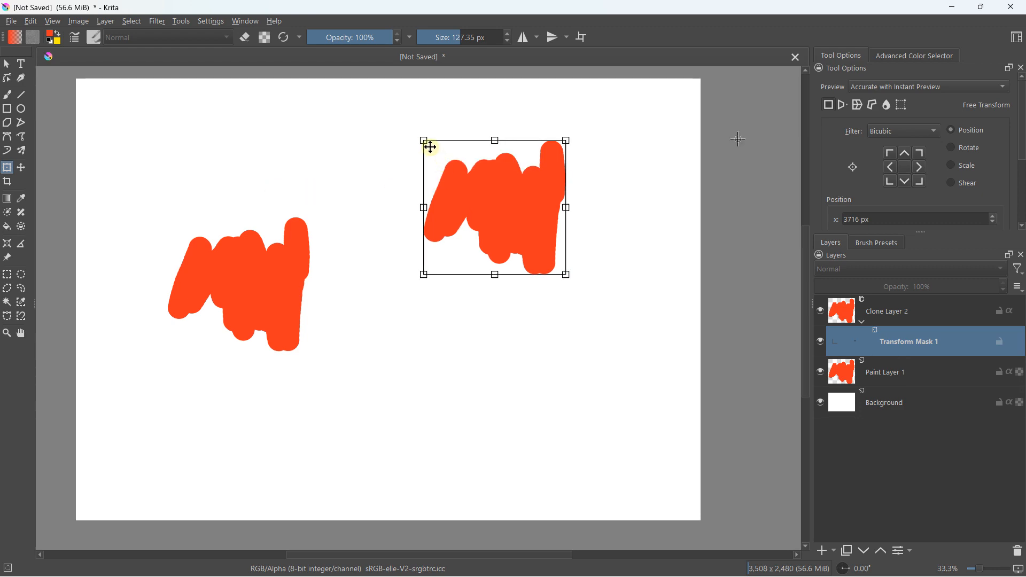
left_click_drag(422, 140, 479, 193)
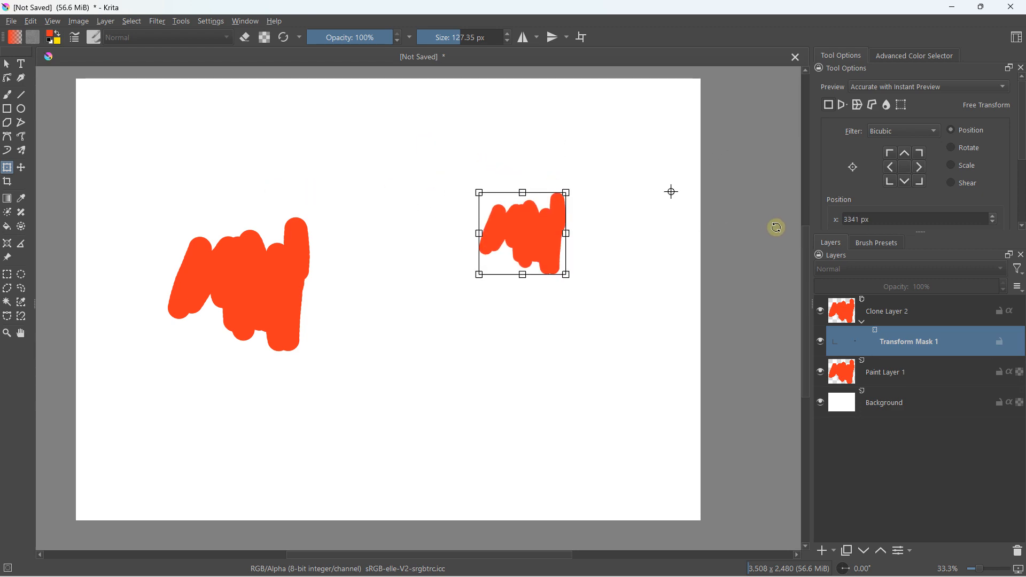
Paint a wavy bright cyan brush stroke across the top of the original scribble on Paint Layer 1.
left_click(900, 370)
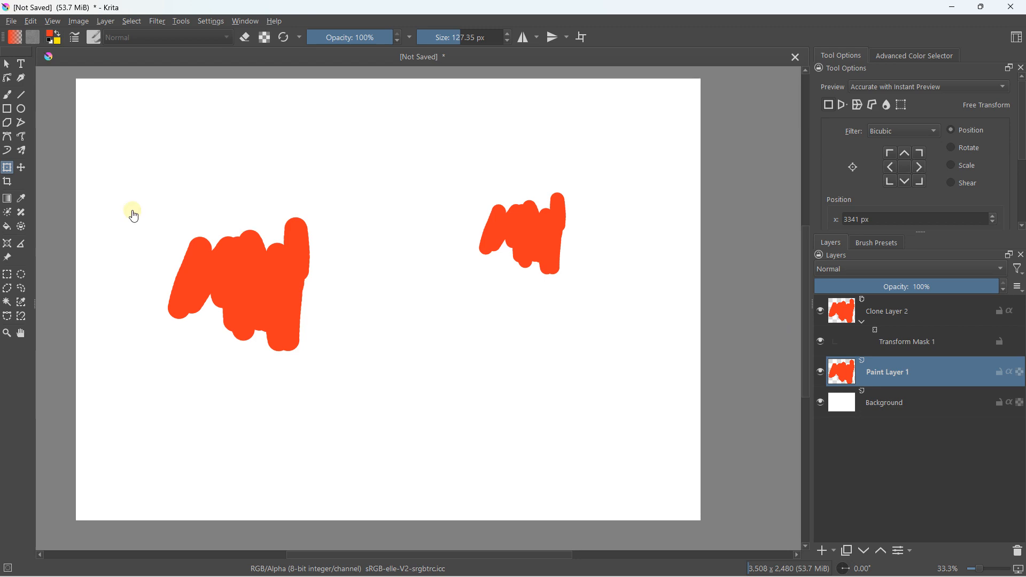
left_click(8, 95)
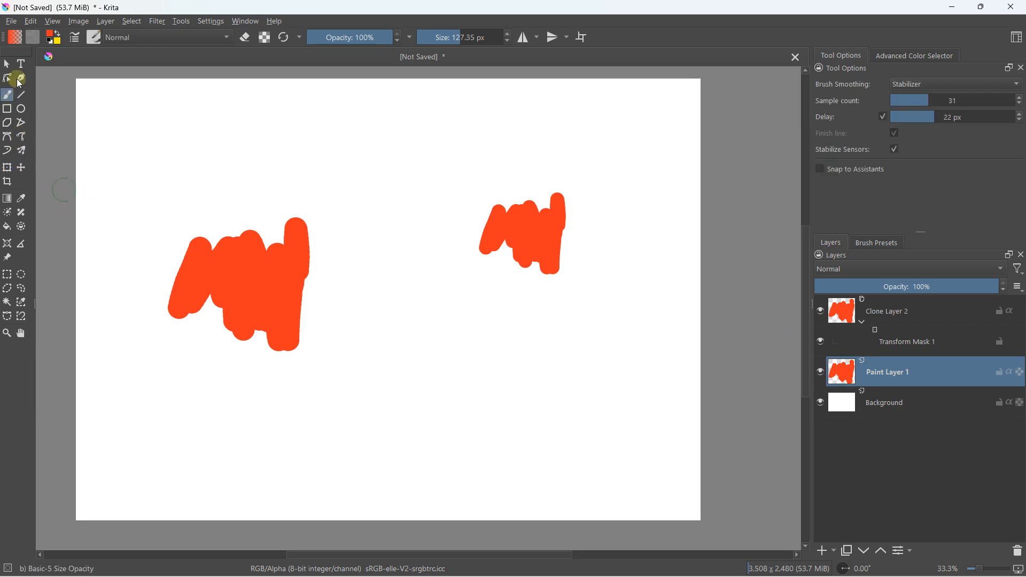
left_click(51, 38)
left_click(479, 226)
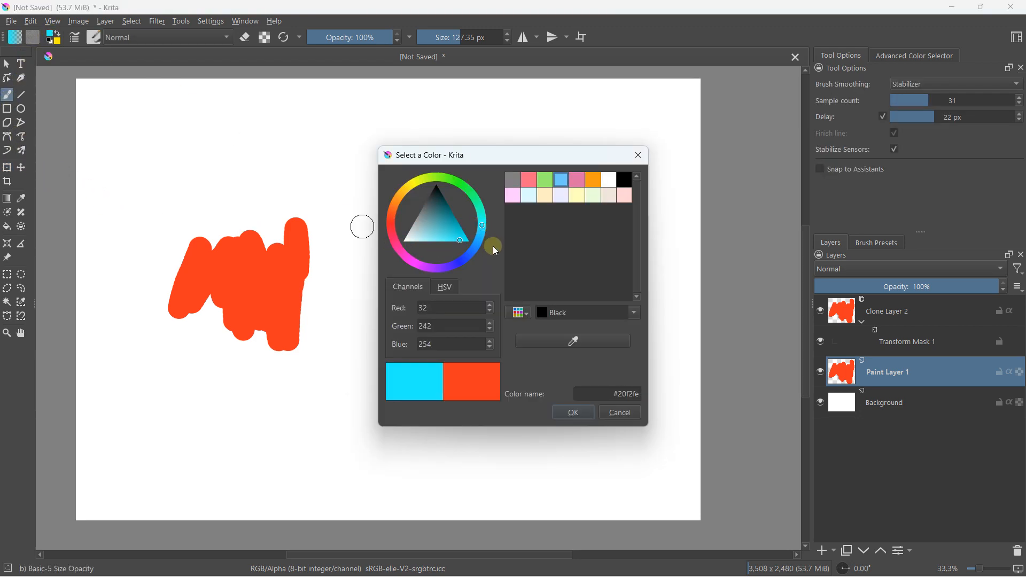
left_click(574, 412)
mouse_move(236, 239)
left_mouse_down()
mouse_move(250, 220)
mouse_move(279, 238)
mouse_move(298, 217)
left_mouse_up()
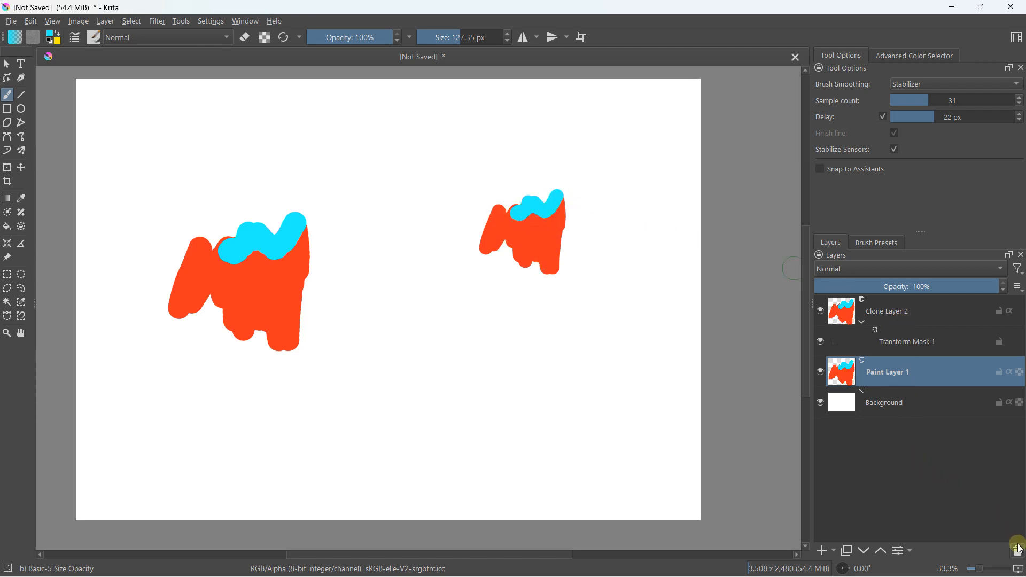
Delete the clone layer with its transform mask and Paint Layer 1, leaving only the Background layer.
left_click(913, 312)
left_click(1018, 550)
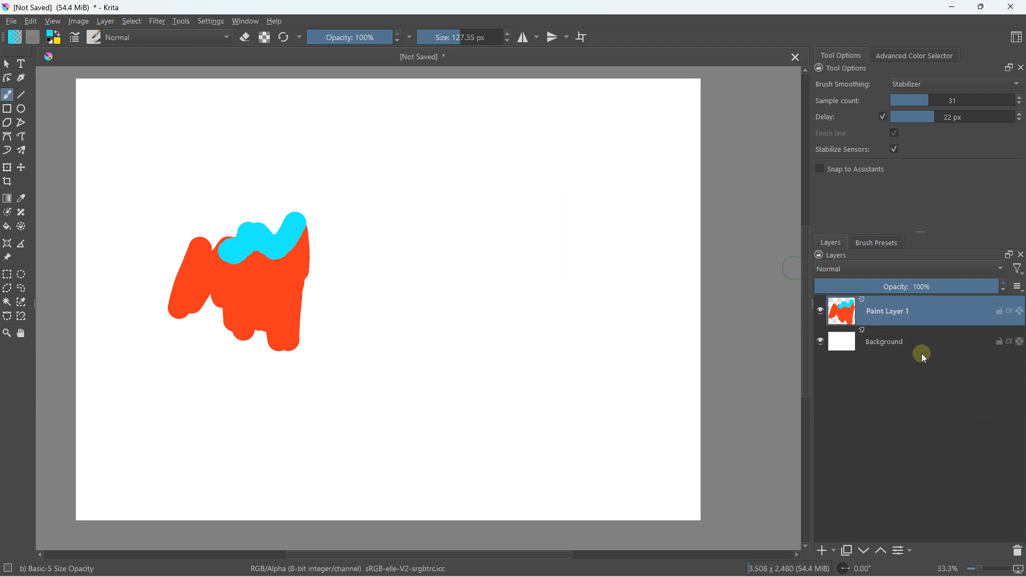
left_click(1018, 550)
left_click(837, 551)
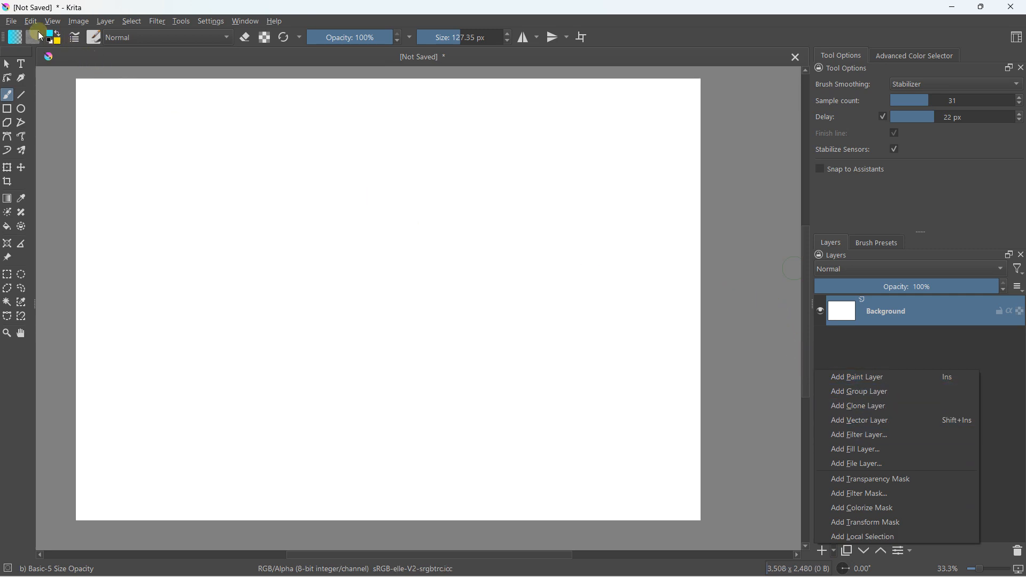
Open the Road image from the File folder.
left_click(12, 23)
left_click(29, 46)
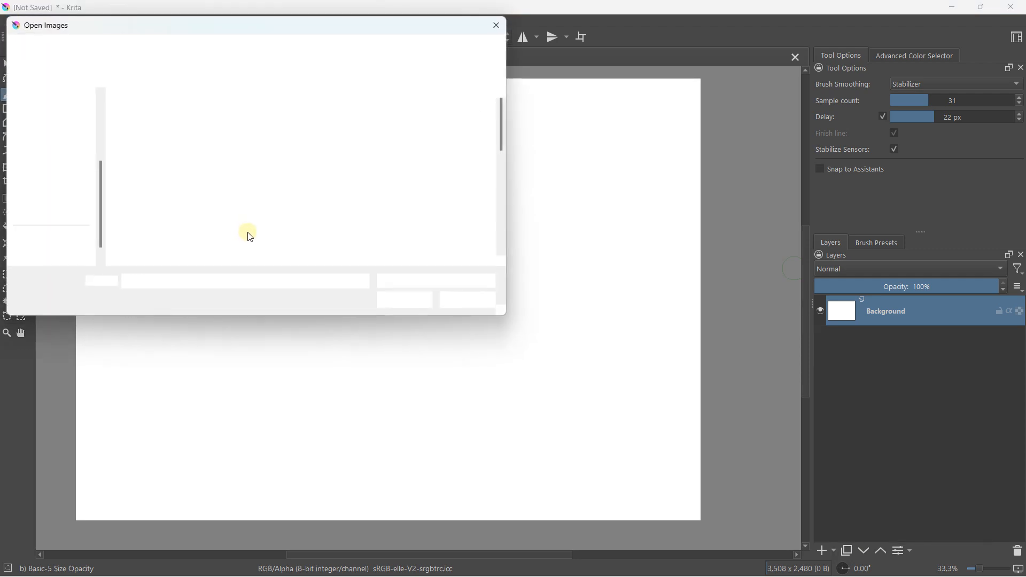
scroll(285, 174, "down", 1)
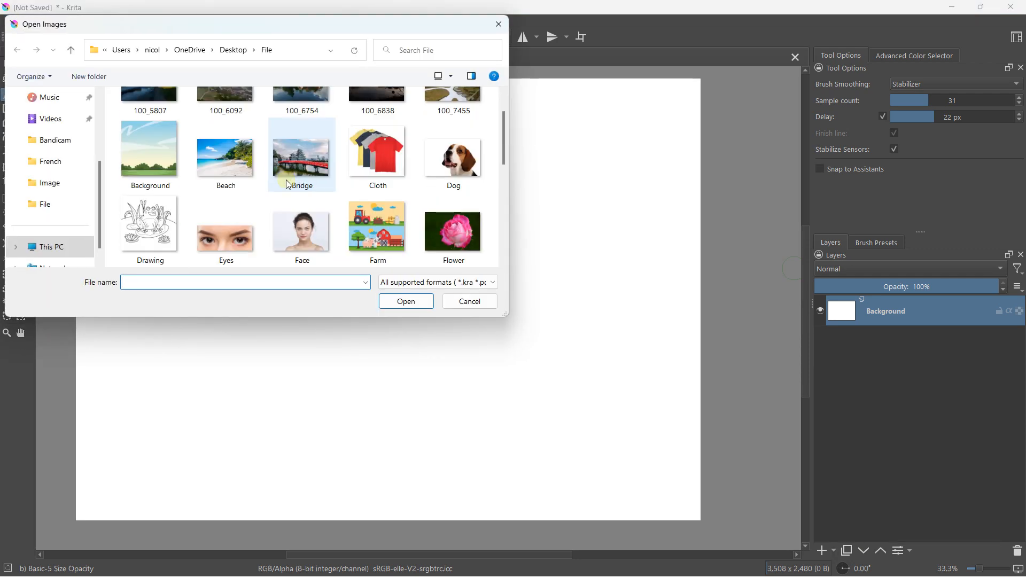
scroll(313, 167, "down", 4)
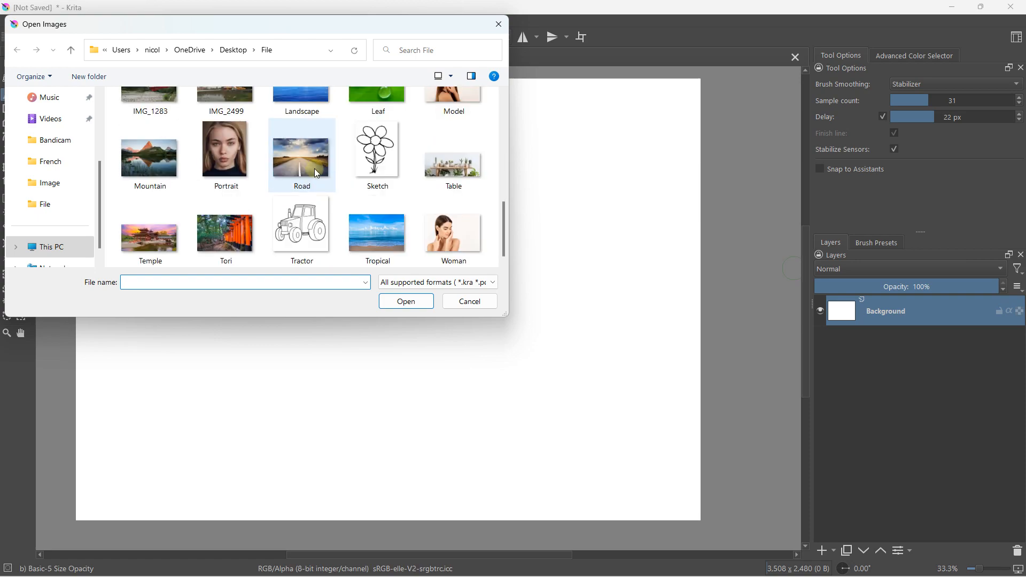
double_click(307, 162)
scroll(436, 257, "down", 2)
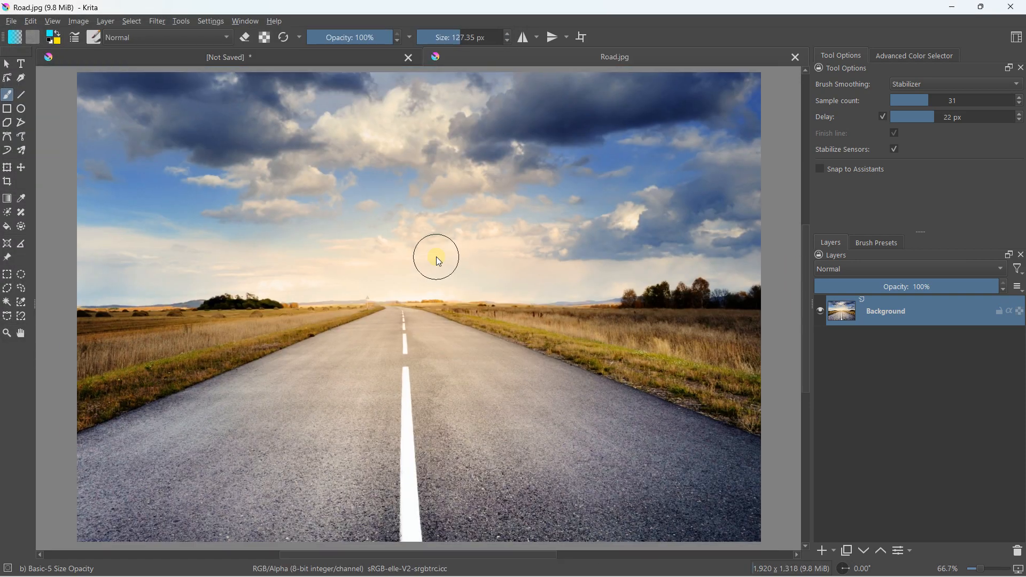
Open the Dog image from the File folder as another document.
left_click(10, 21)
left_click(318, 169)
scroll(319, 167, "down", 4)
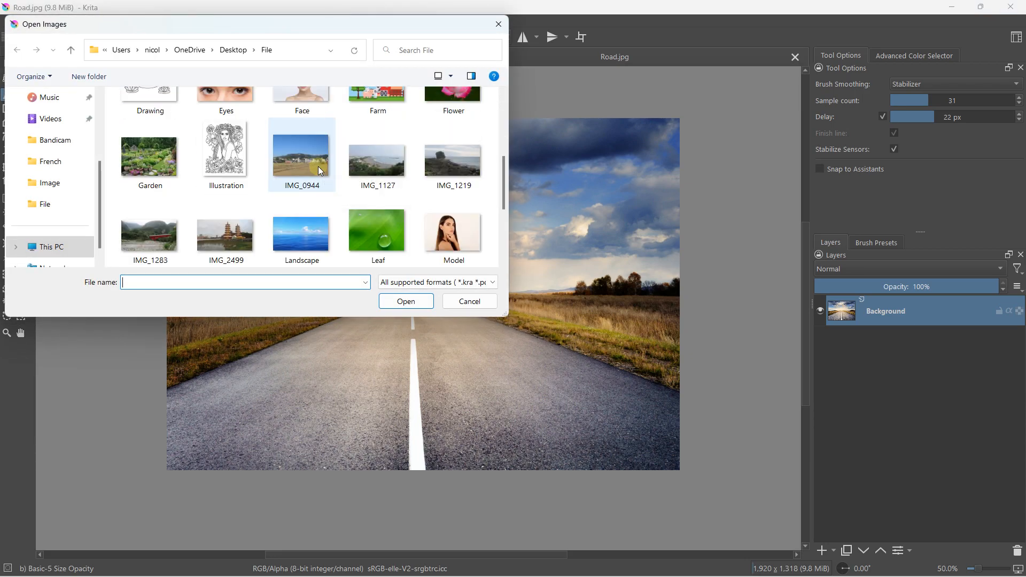
scroll(417, 214, "up", 3)
scroll(321, 190, "down", 4)
scroll(306, 187, "down", 2)
scroll(383, 174, "up", 7)
double_click(434, 139)
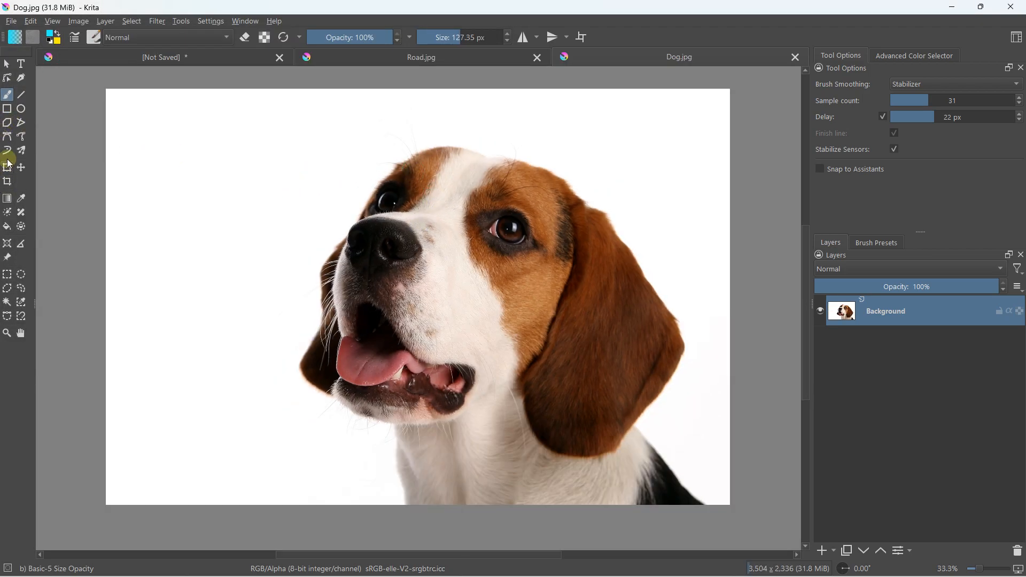
Select the white backdrop around the dog with the Contiguous Selection tool at a threshold of 14.
left_click(8, 302)
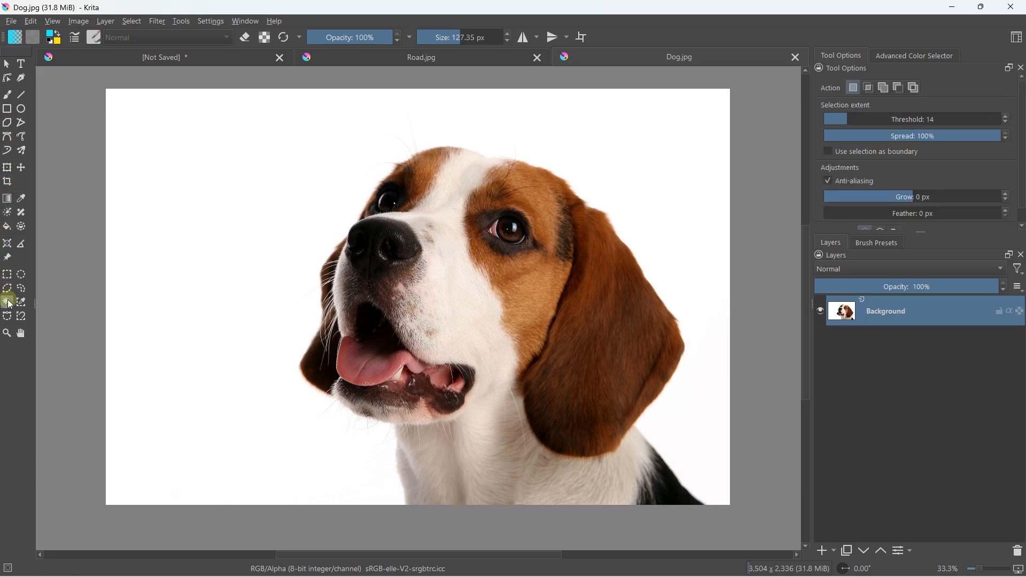
left_click(855, 118)
left_click(294, 180)
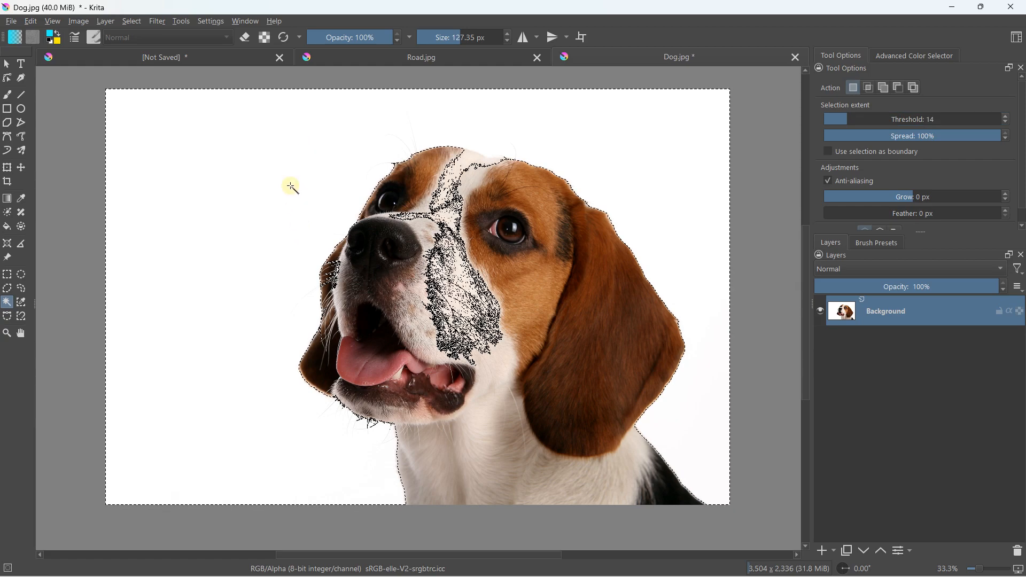
Reselect the white backdrop with the selection threshold raised to 38 and again at 60.
left_click_drag(885, 118, 890, 118)
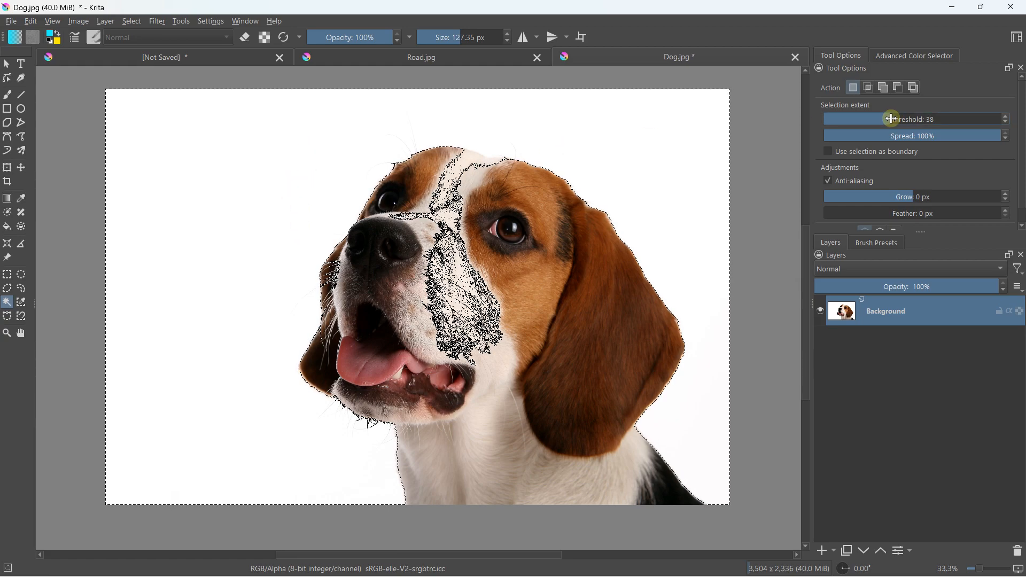
left_click(267, 173)
left_click_drag(891, 118, 930, 119)
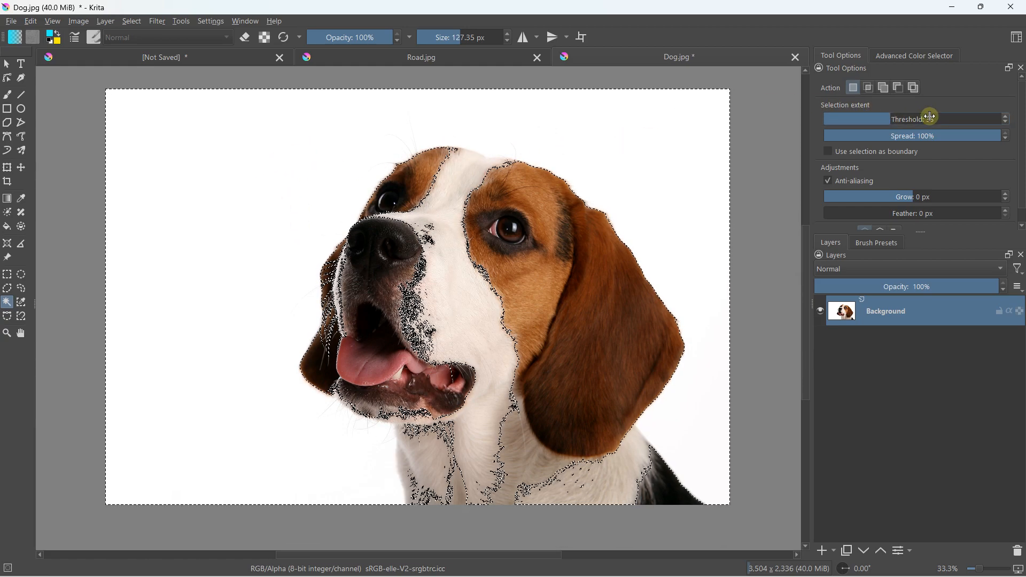
left_click(580, 121)
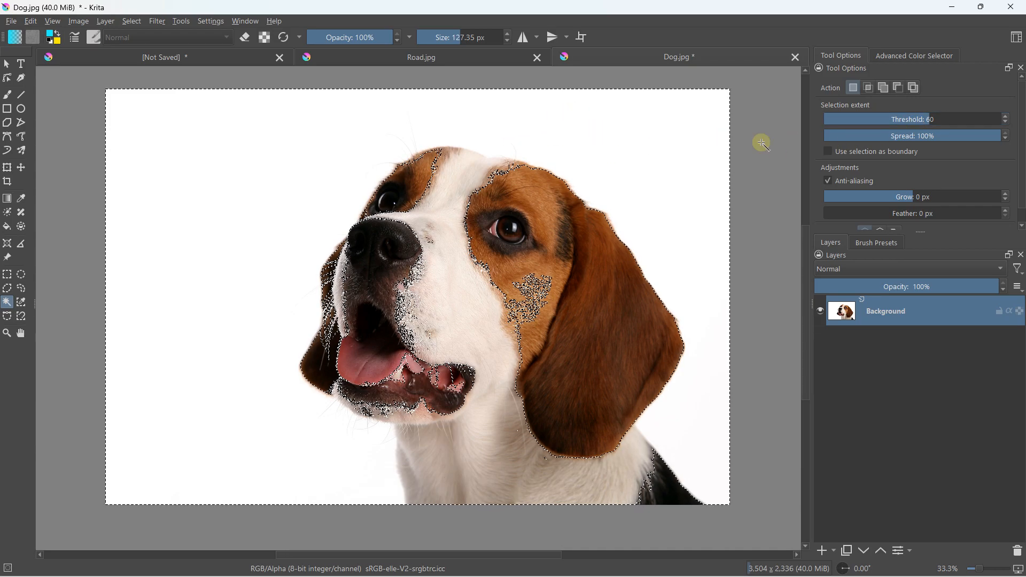
Reselect the white backdrop around the dog with the threshold lowered to 16, 12 and finally 6.
left_click_drag(907, 119, 850, 119)
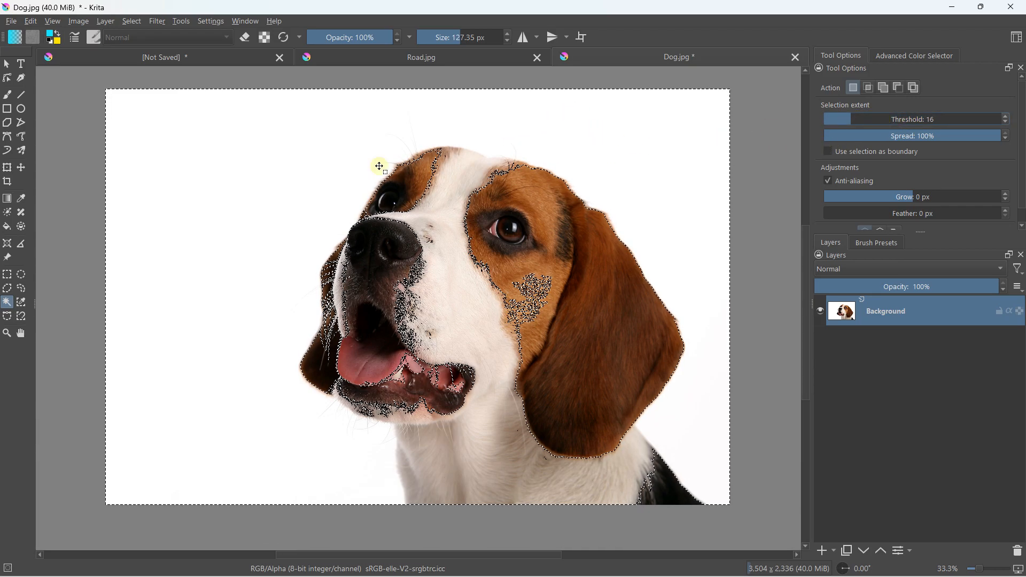
left_click(292, 166)
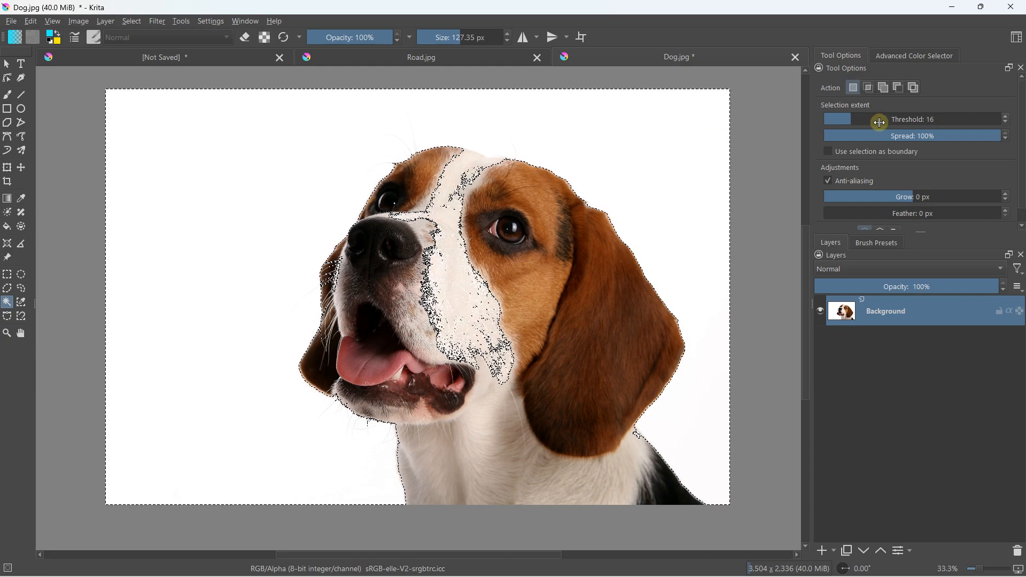
left_click_drag(843, 117, 839, 118)
left_click(350, 150)
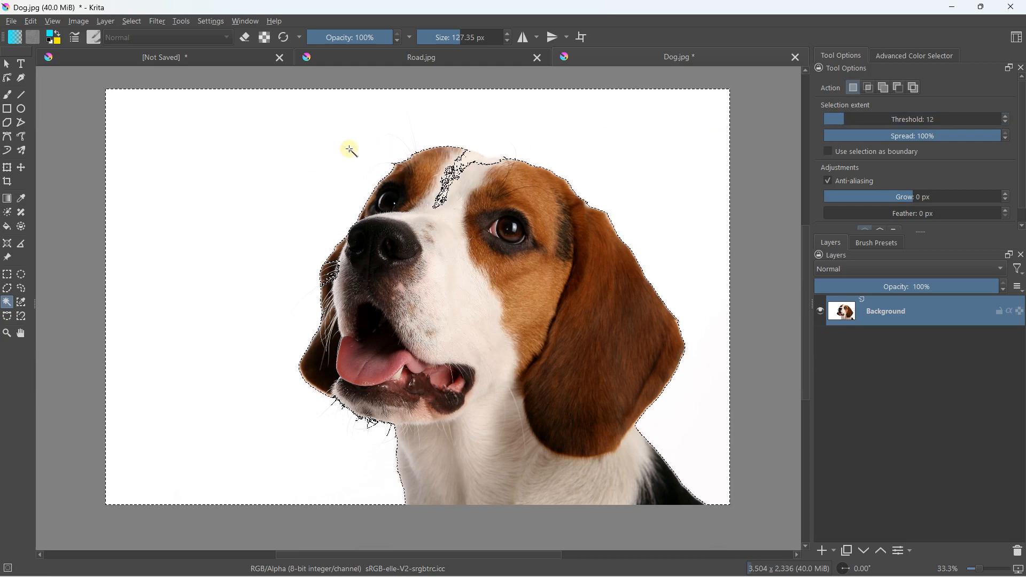
left_click_drag(844, 118, 839, 119)
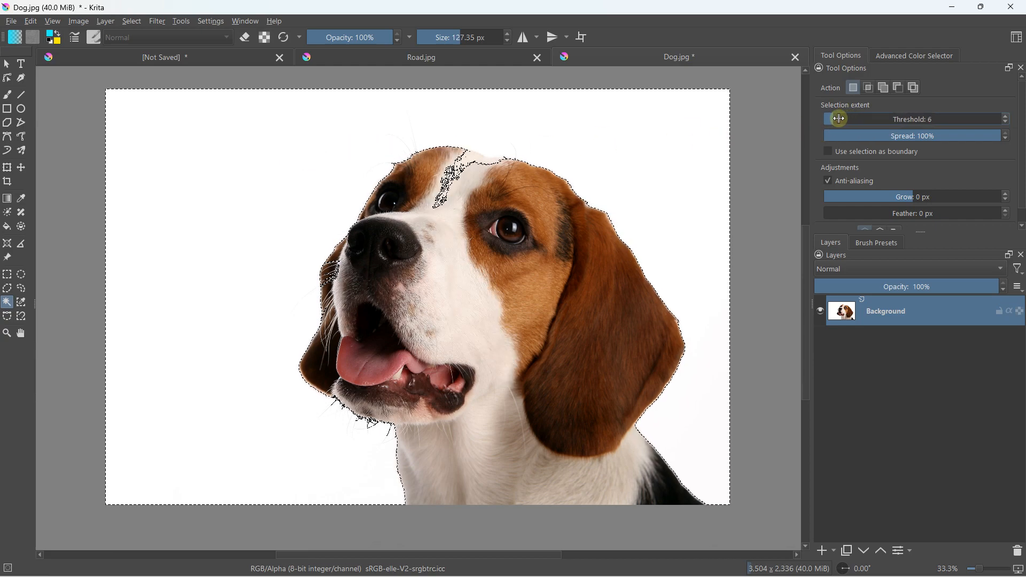
left_click(597, 143)
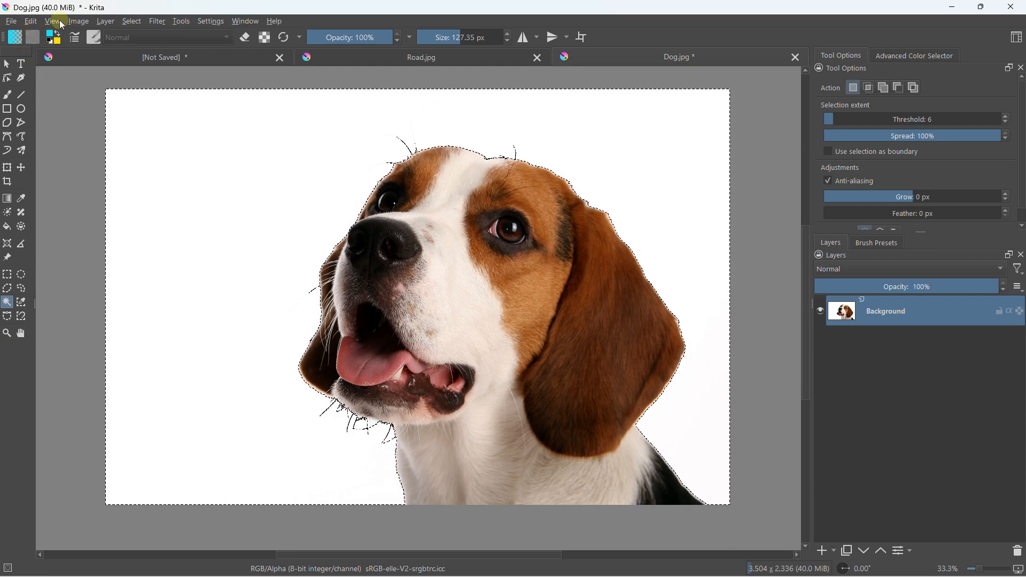
Invert the selection so it covers the dog and copy the dog.
left_click(138, 26)
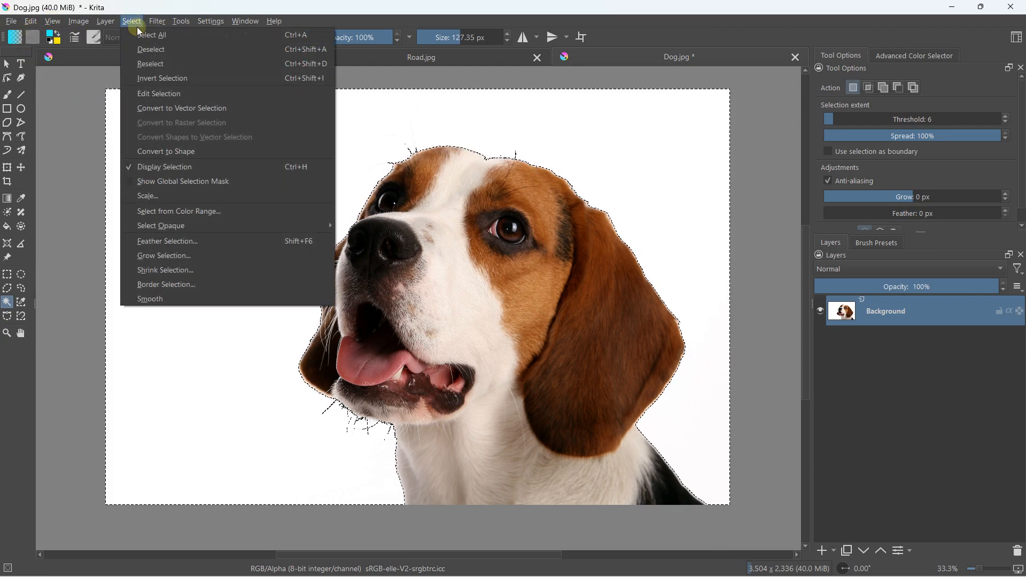
left_click(143, 64)
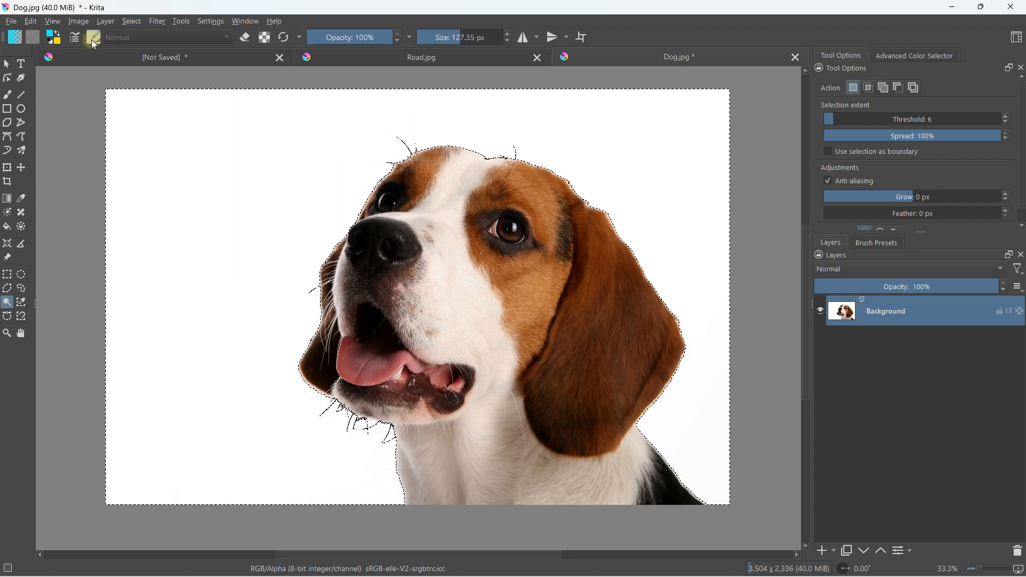
left_click(38, 22)
left_click(73, 78)
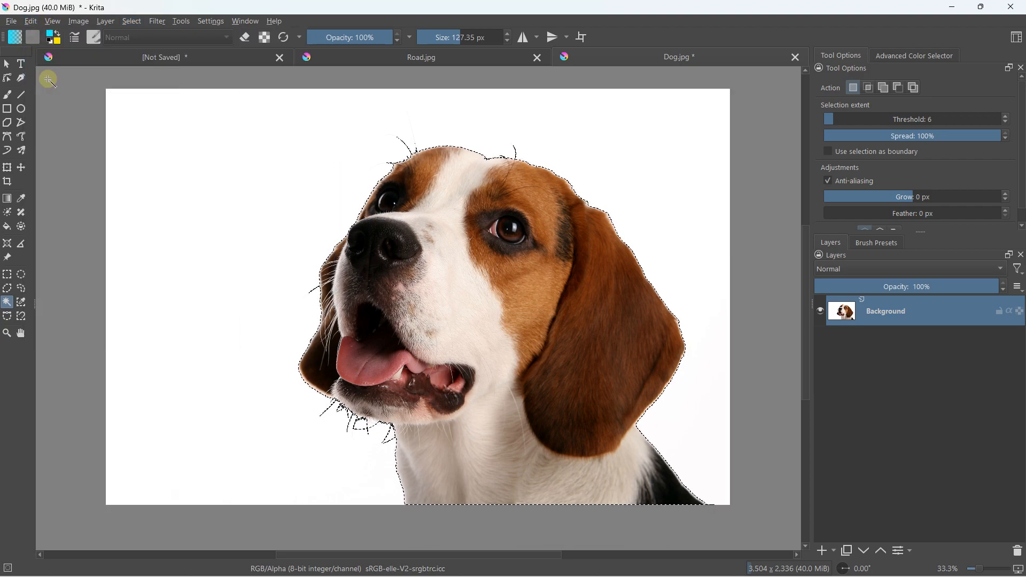
Paste the copied dog into the Road.jpg document as a new layer.
left_click(375, 64)
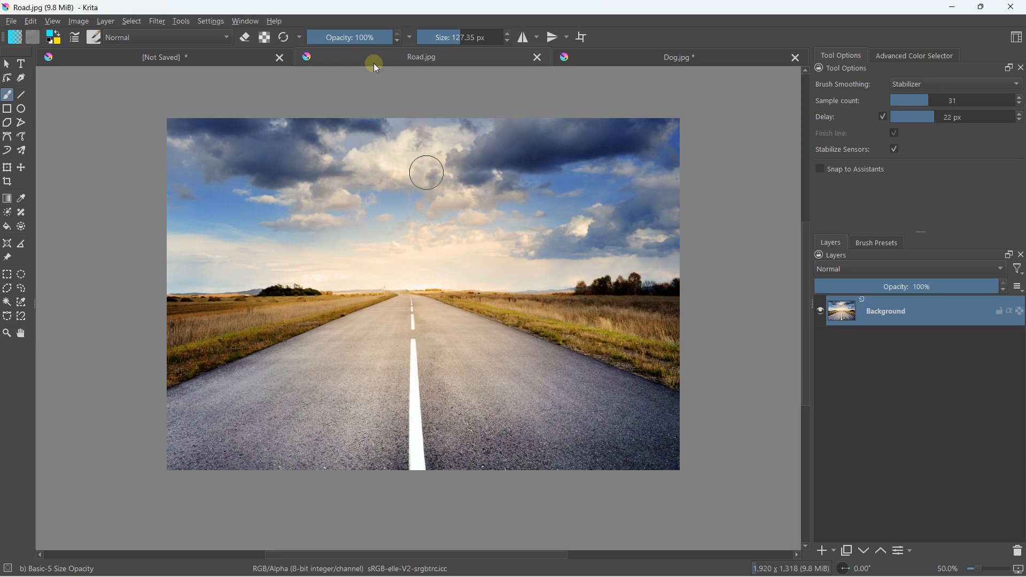
left_click(40, 22)
left_click(62, 149)
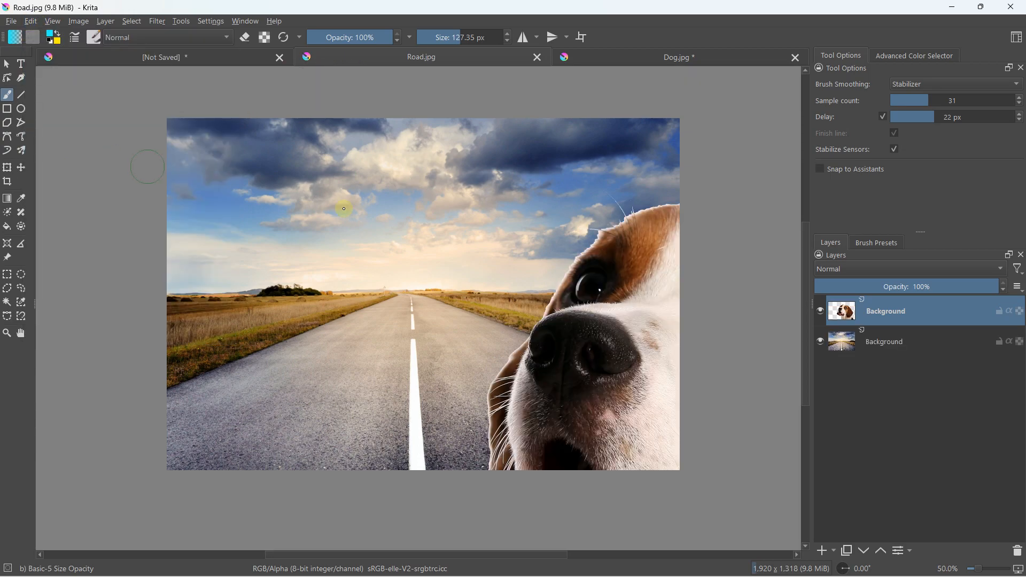
Scale down the pasted dog with the Transform tool and place it on the road at the image's lower edge.
scroll(542, 283, "down", 3)
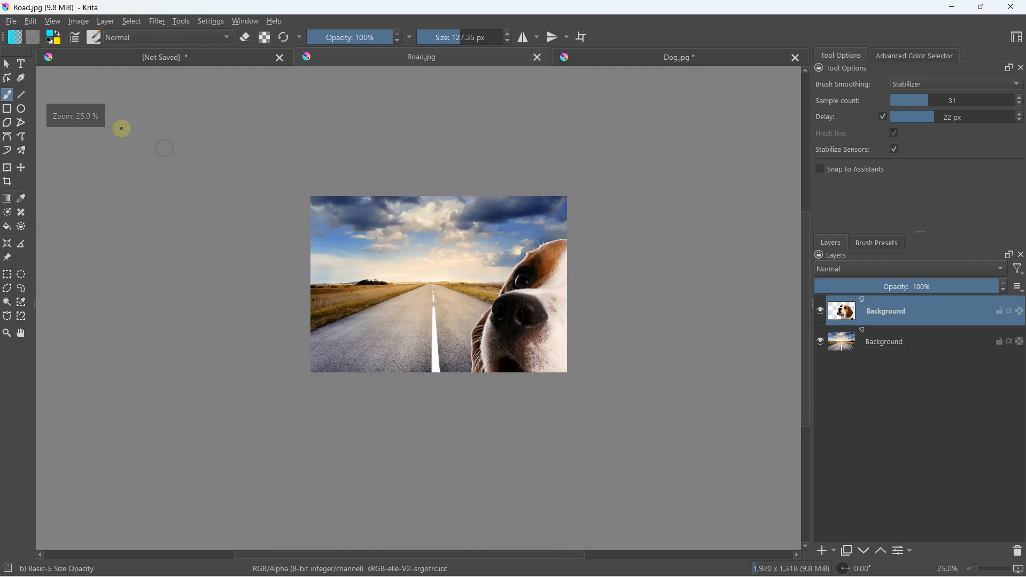
left_click(7, 168)
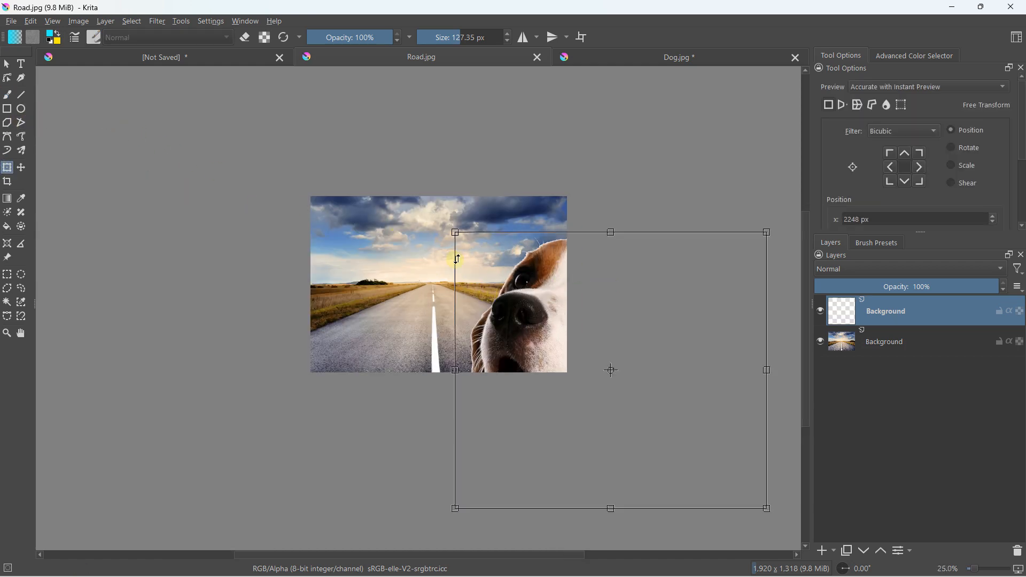
left_click_drag(454, 232, 402, 289)
left_click_drag(440, 317, 424, 313)
scroll(424, 313, "up", 3)
left_click_drag(324, 239, 341, 251)
key("Return")
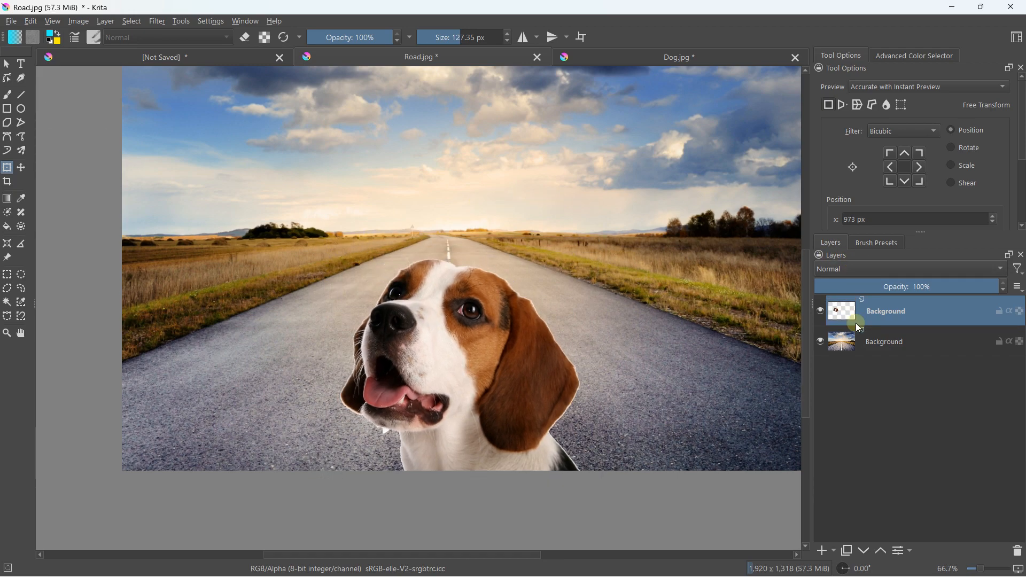
Start a new filter layer above the dog layer and try out the Color Adjustment filter's curve.
left_click(836, 550)
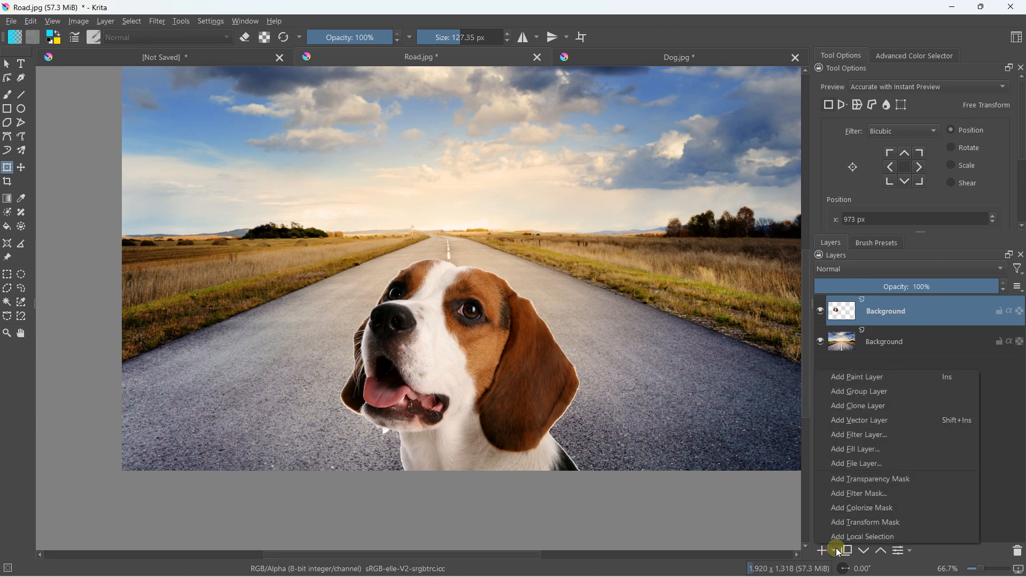
left_click(860, 435)
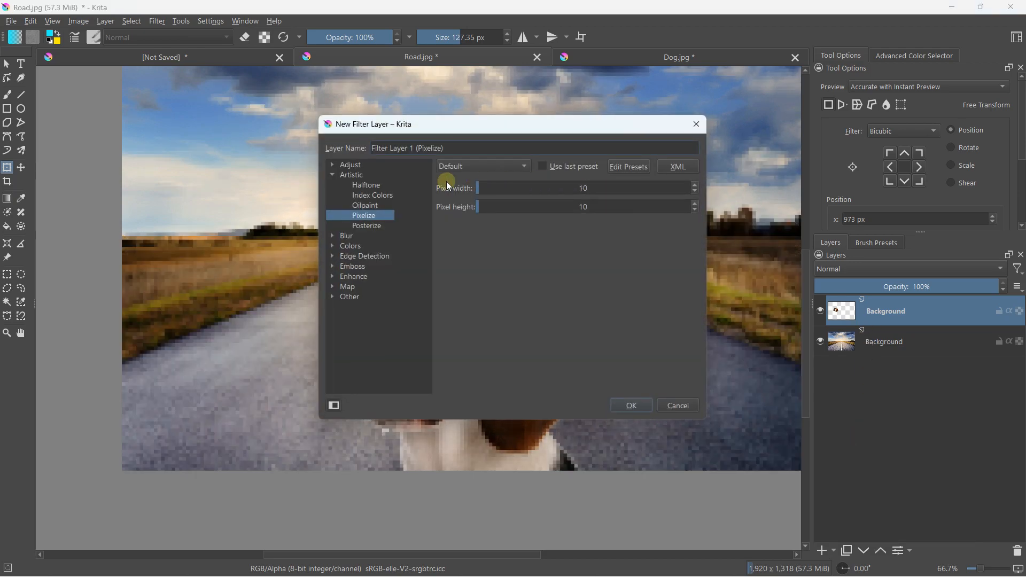
left_click(333, 165)
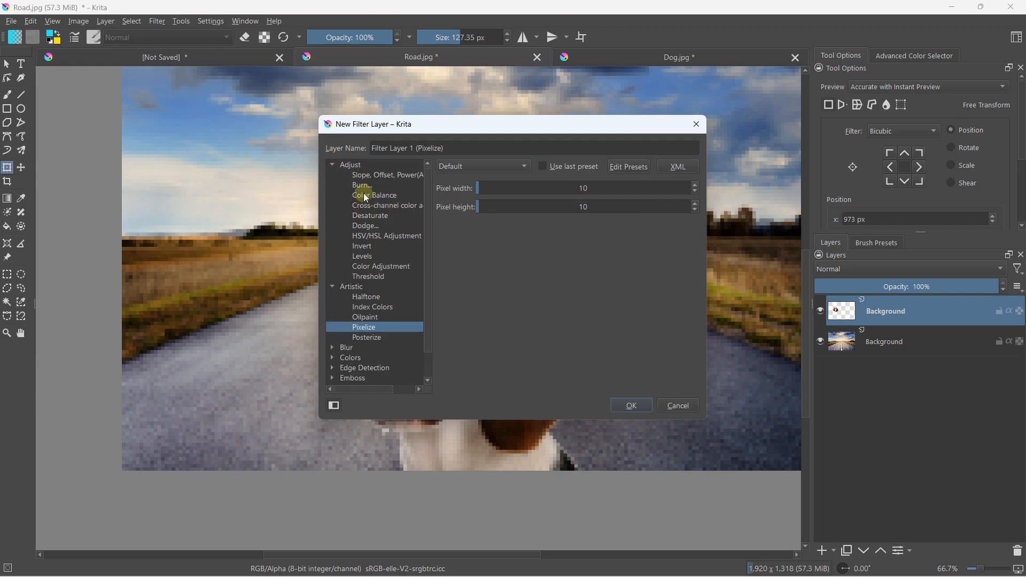
left_click(365, 267)
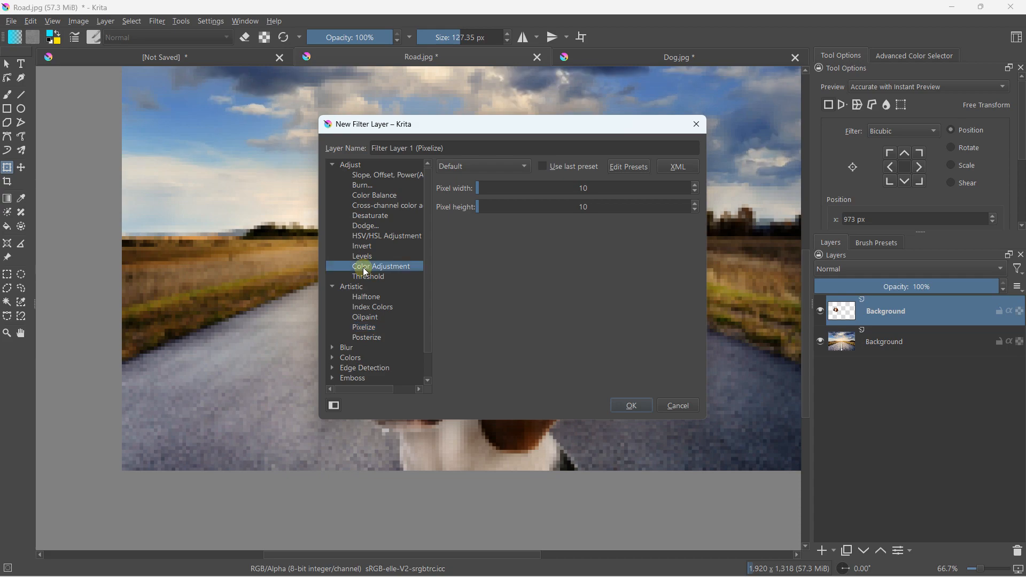
left_click_drag(523, 138, 239, 160)
mouse_move(282, 300)
left_mouse_down()
mouse_move(301, 322)
mouse_move(271, 274)
mouse_move(298, 319)
mouse_move(285, 292)
mouse_move(294, 295)
left_mouse_up()
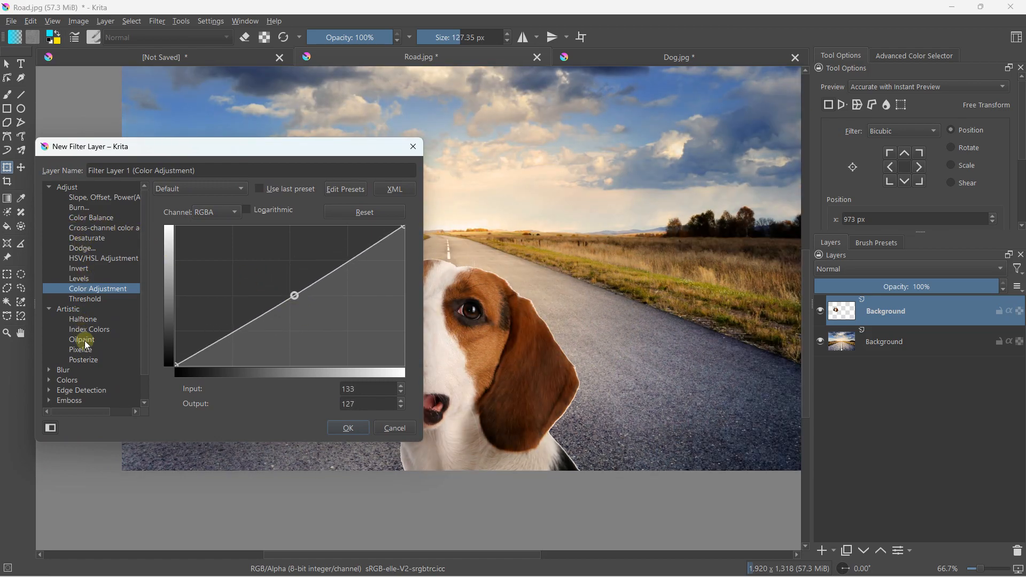
Preview the Posterize filter at 74 steps and the Maximize Channel filter for the new filter layer.
scroll(87, 346, "down", 1)
left_click(81, 332)
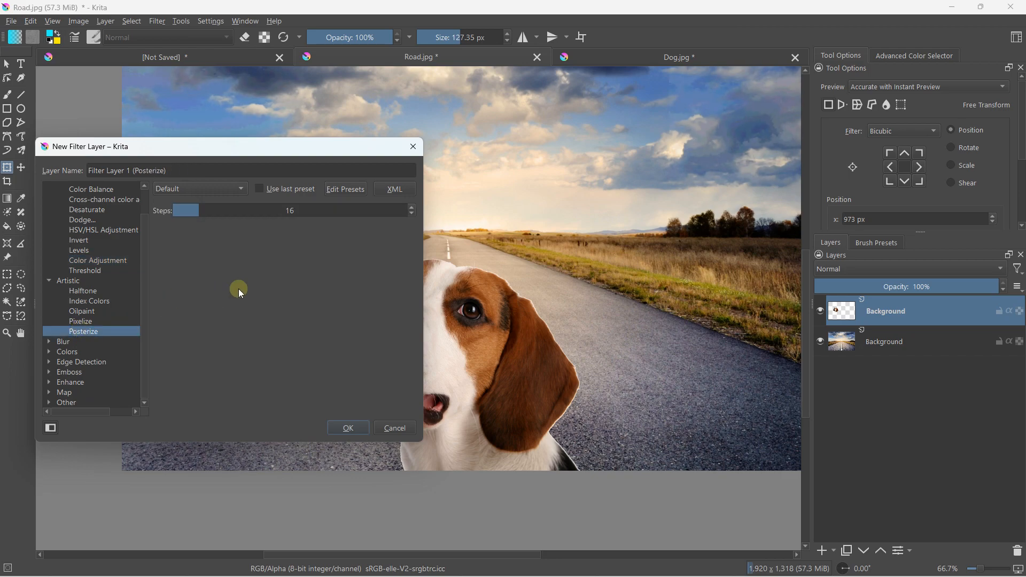
left_click_drag(245, 210, 307, 209)
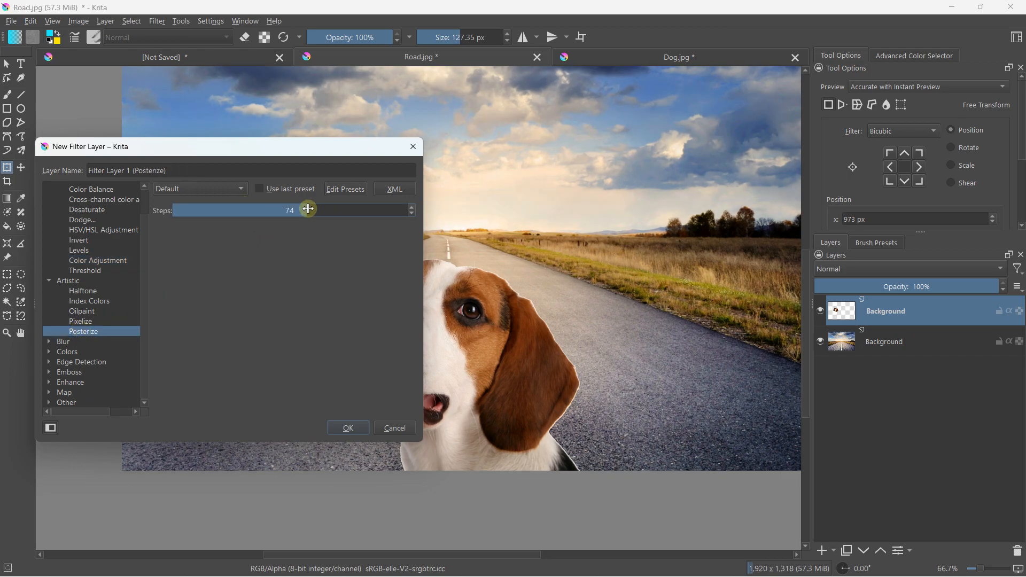
left_click(46, 362)
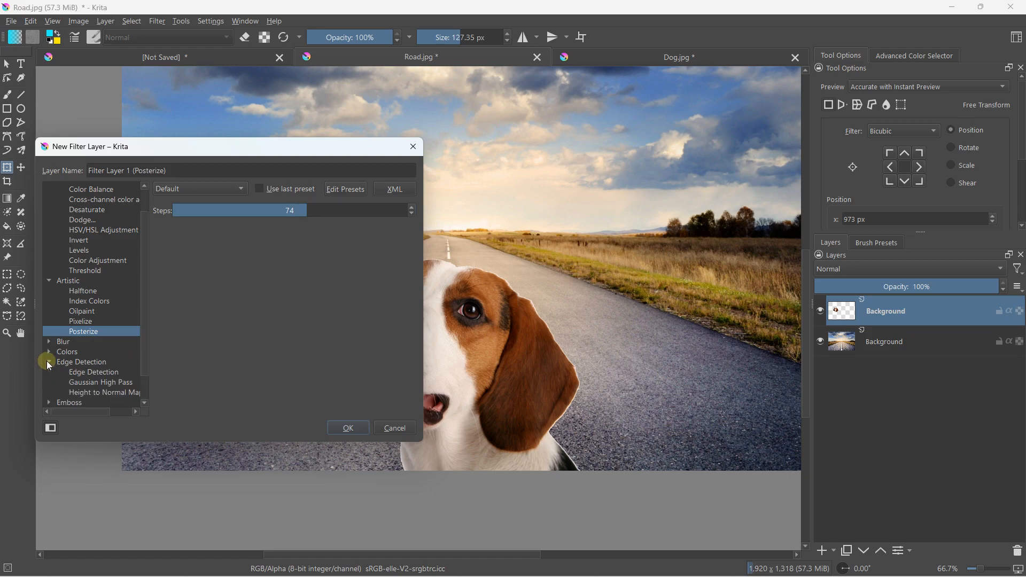
left_click(47, 361)
left_click(49, 349)
left_click(79, 371)
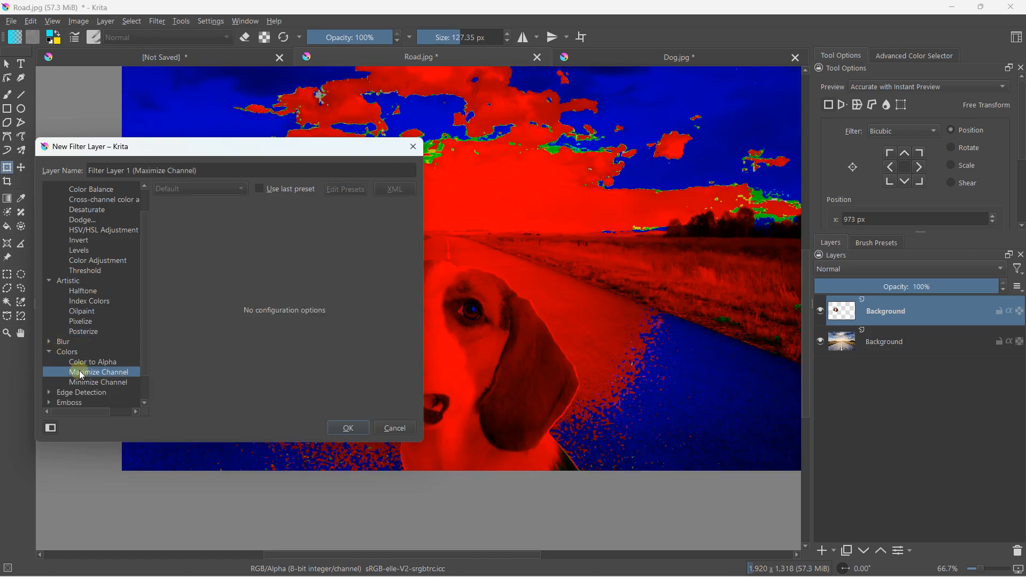
Preview the Pixelize, Levels, Color Adjustment, Threshold and Dodge filters for the new filter layer.
left_click(81, 317)
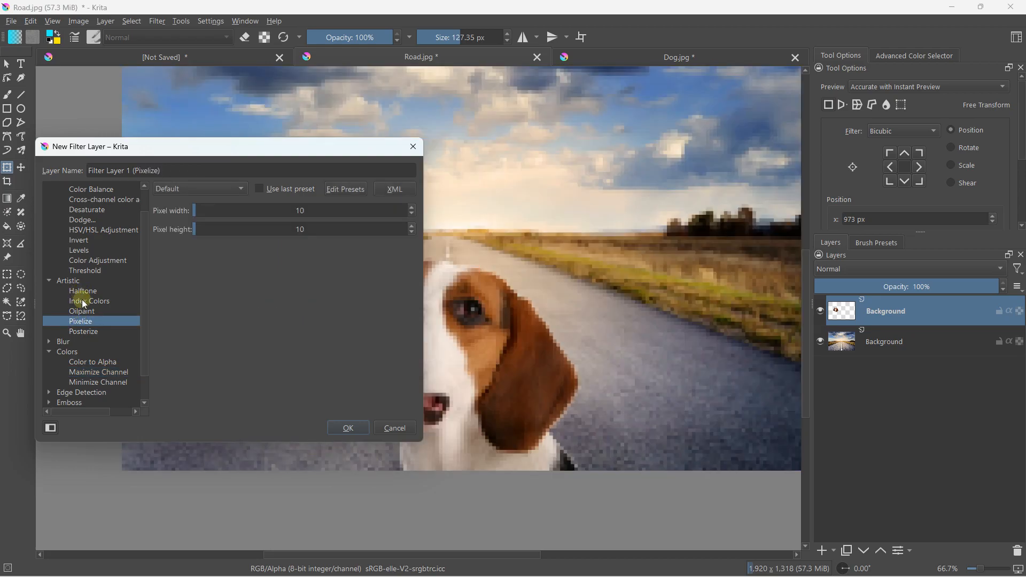
left_click(86, 269)
left_click(85, 254)
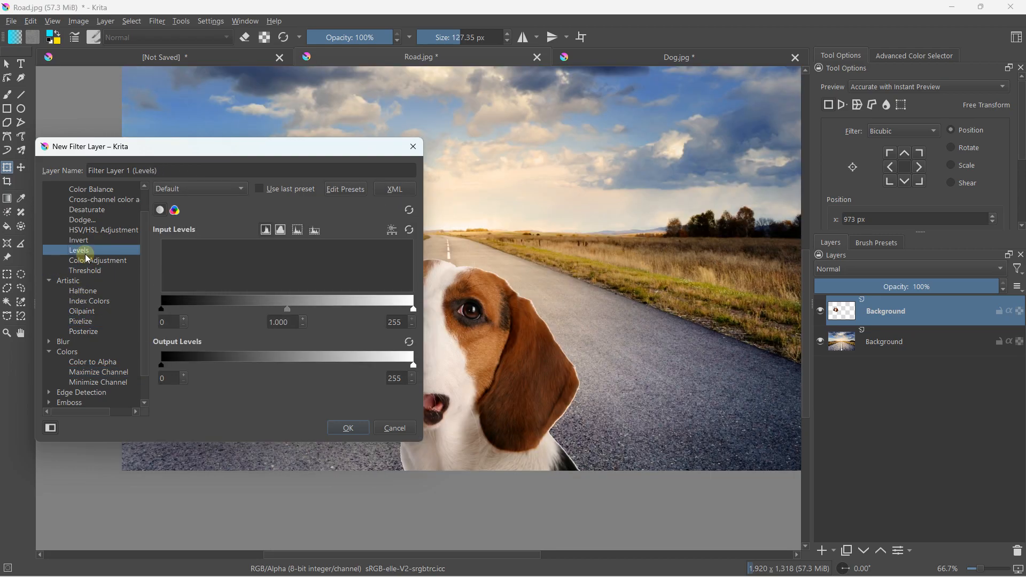
left_click(86, 261)
left_click(84, 271)
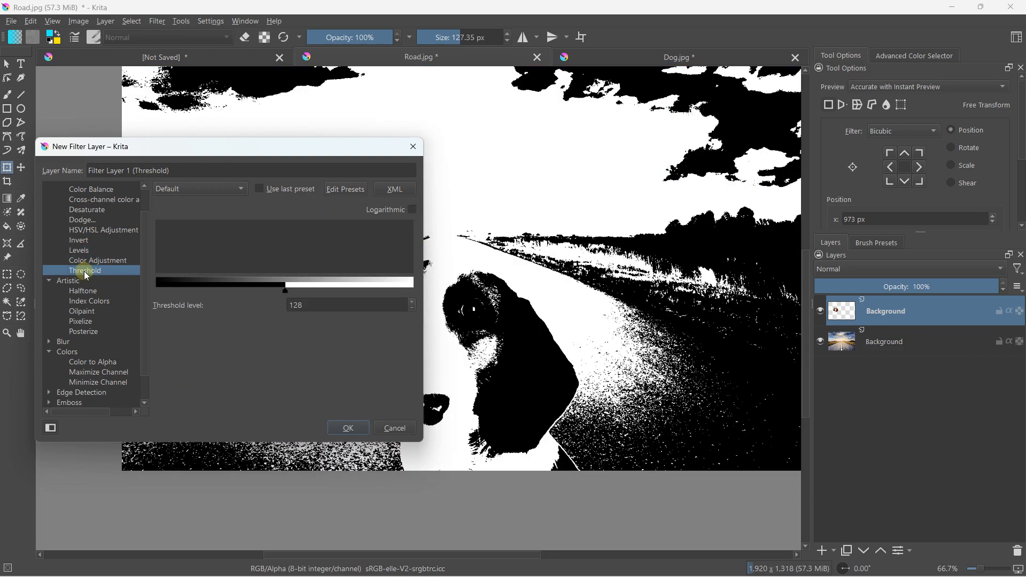
left_click(85, 218)
scroll(85, 216, "up", 1)
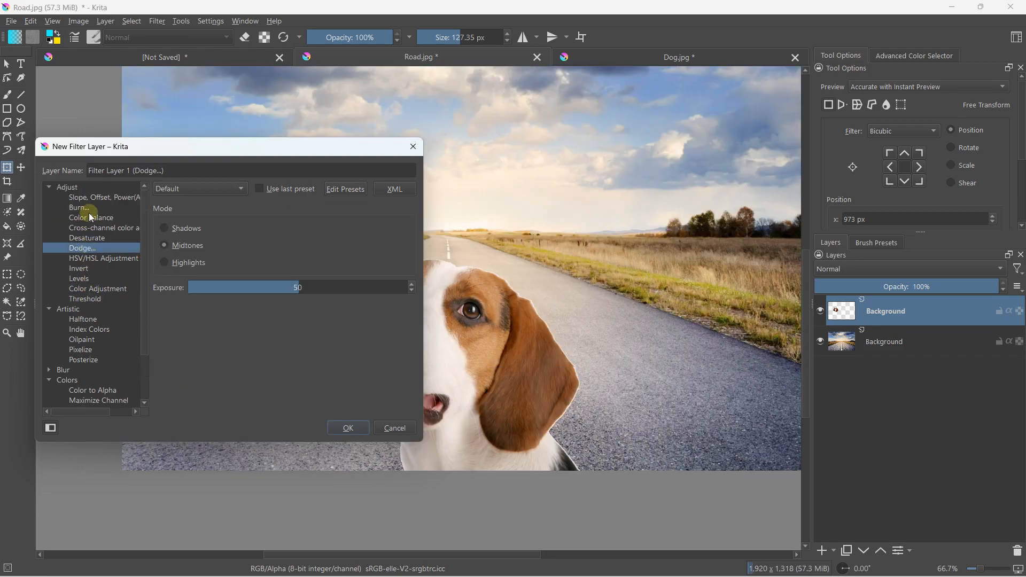
Create the filter layer as Color Balance with midtones set to Red 27, Green 29 and Blue 53.
left_click(89, 216)
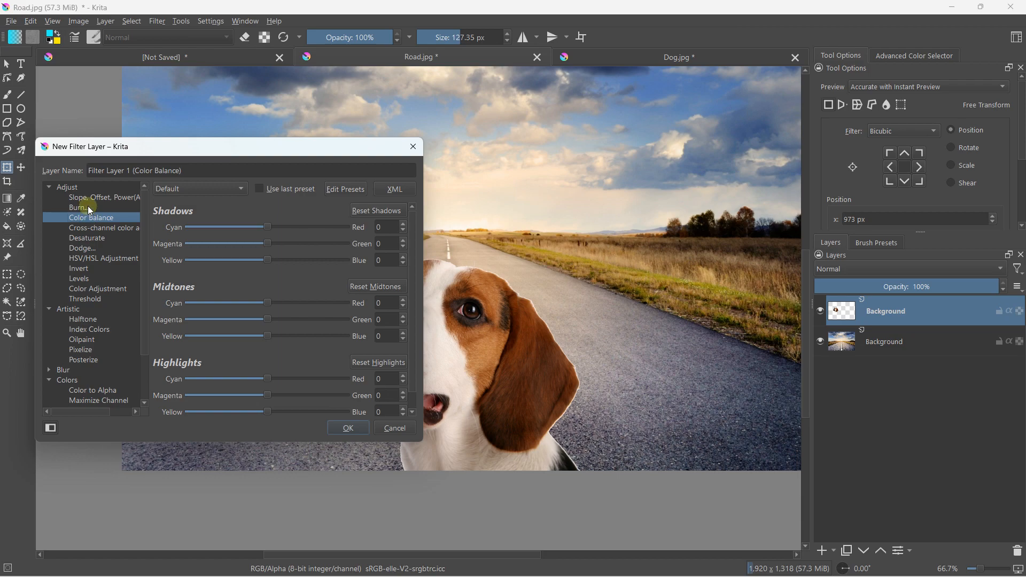
left_click(88, 206)
left_click(132, 218)
left_click_drag(270, 316, 289, 300)
mouse_move(301, 334)
left_mouse_down()
mouse_move(328, 333)
mouse_move(306, 330)
left_mouse_up()
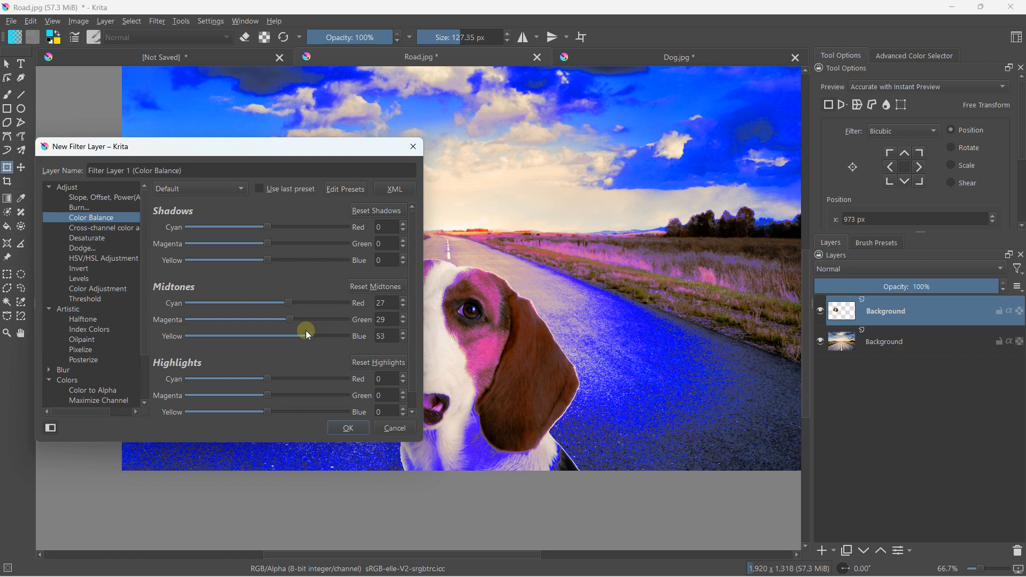
left_click(358, 425)
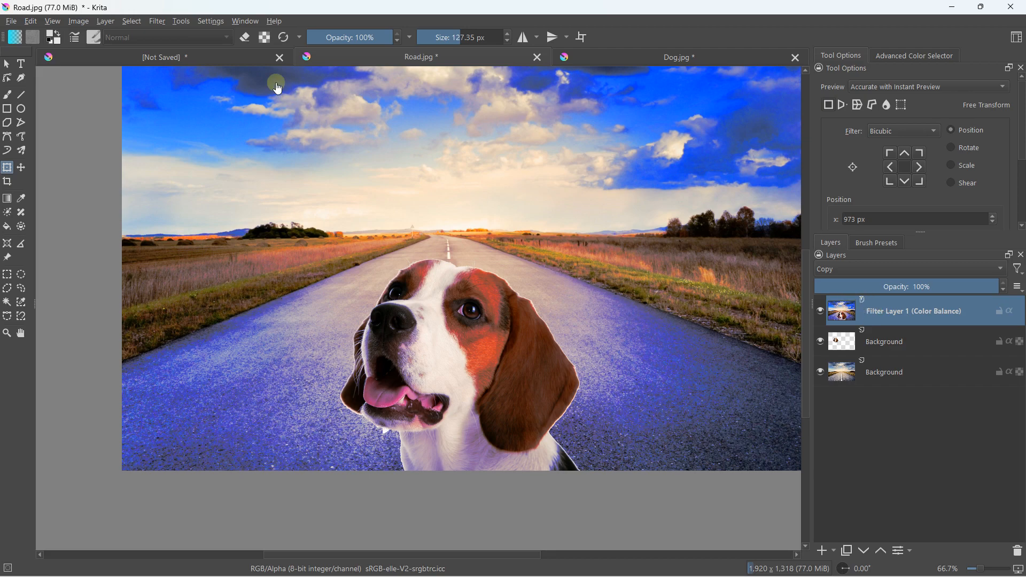
left_click(211, 21)
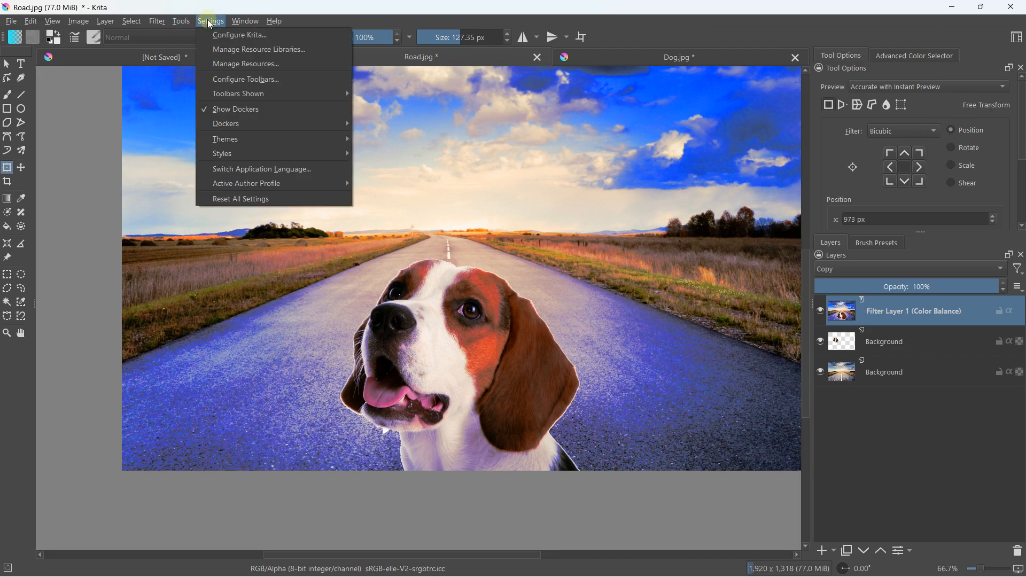
mouse_move(157, 21)
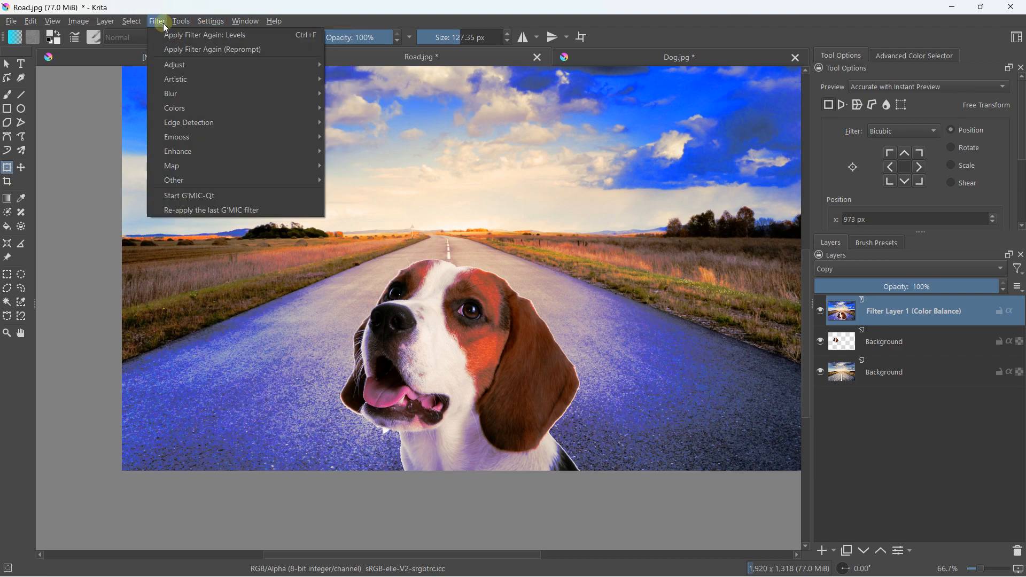
mouse_move(192, 67)
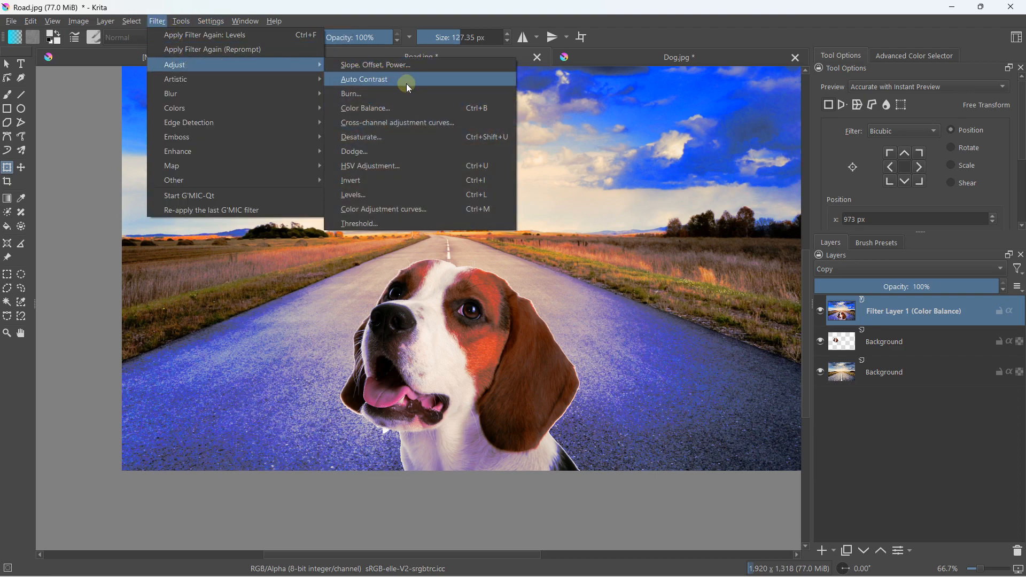
Reopen the Color Balance filter layer's properties and shift its midtones further toward red.
left_click(889, 317)
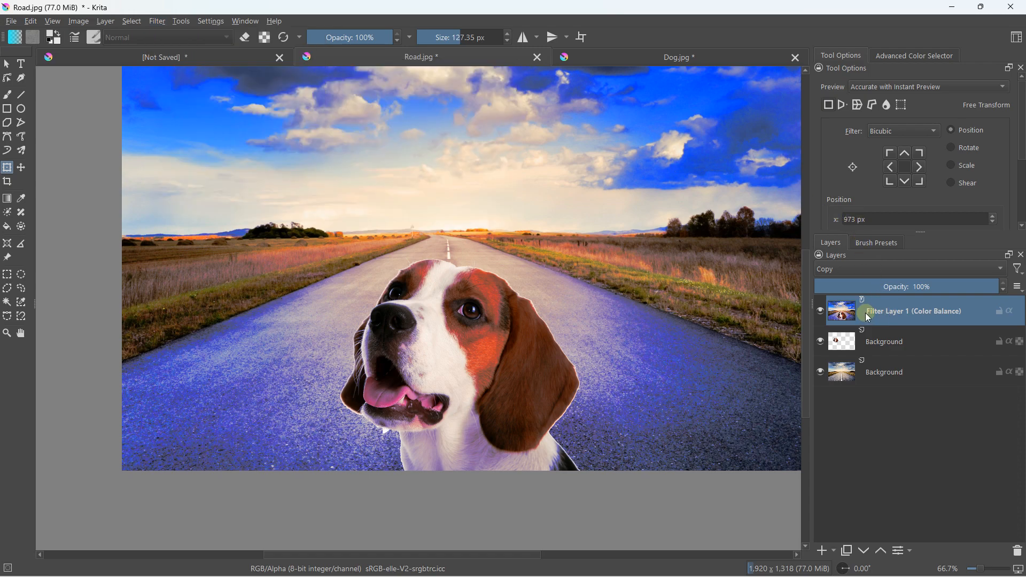
right_click(893, 312)
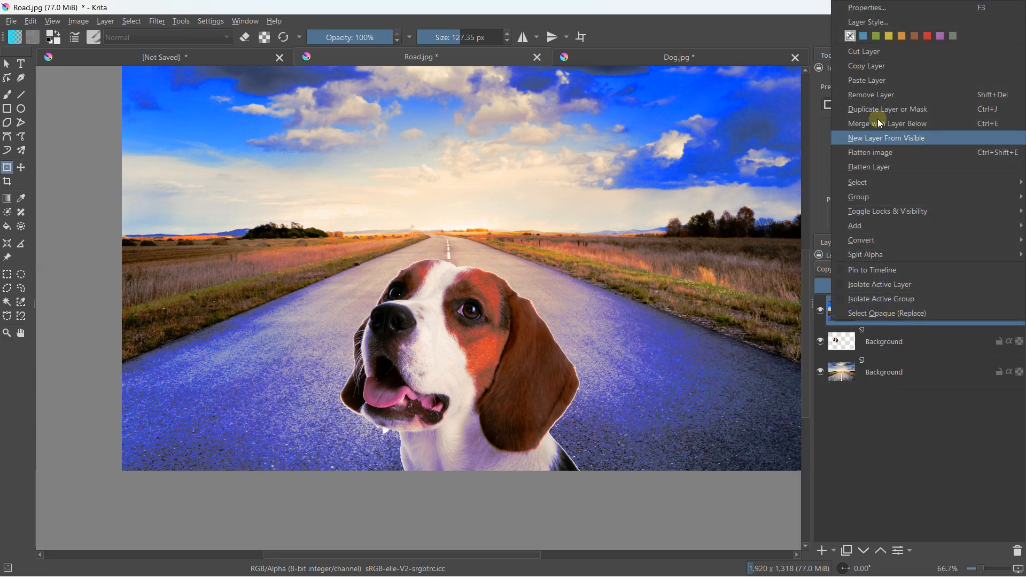
left_click(862, 8)
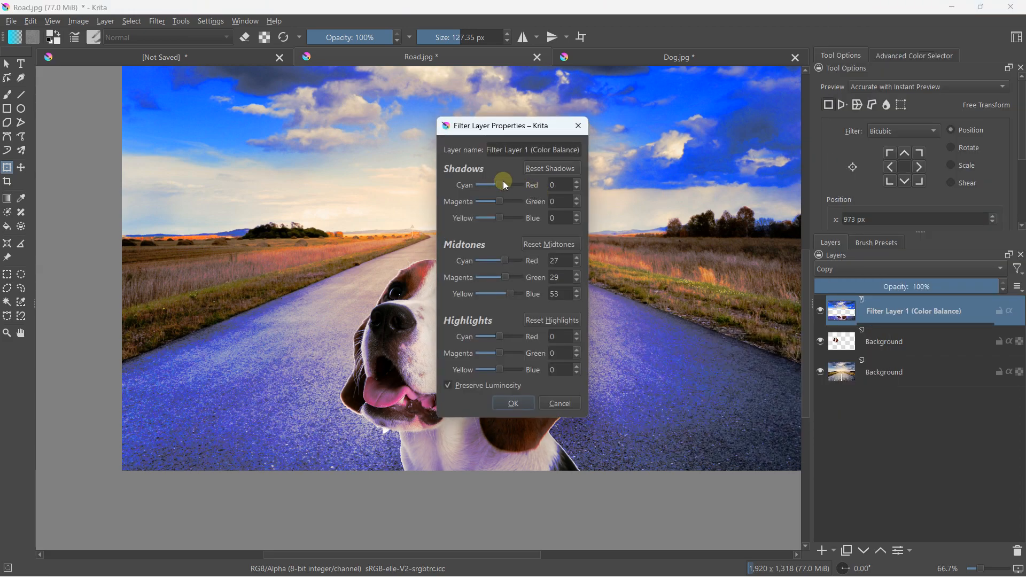
left_click_drag(516, 127, 650, 102)
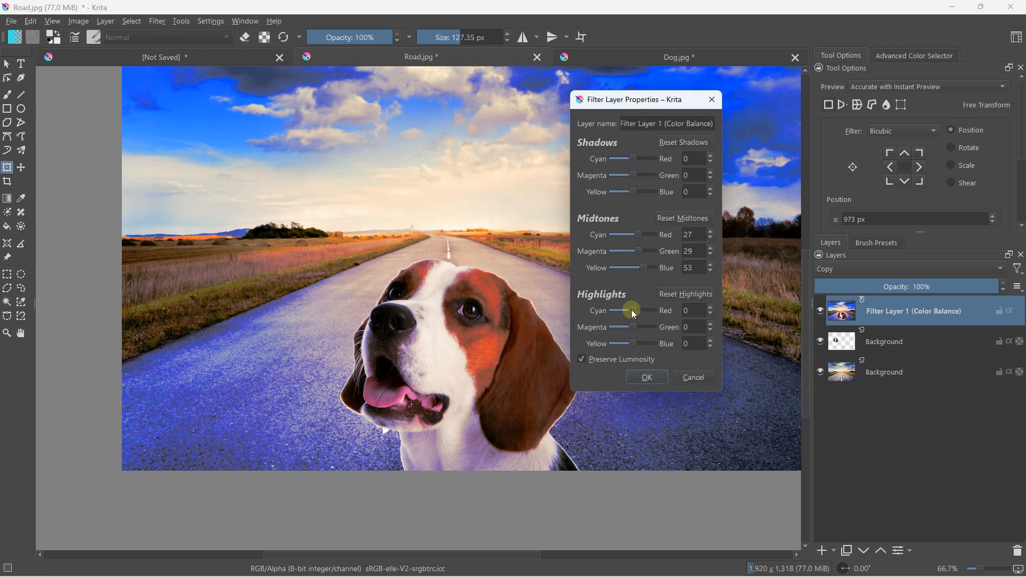
left_click_drag(638, 234, 642, 251)
left_click(653, 378)
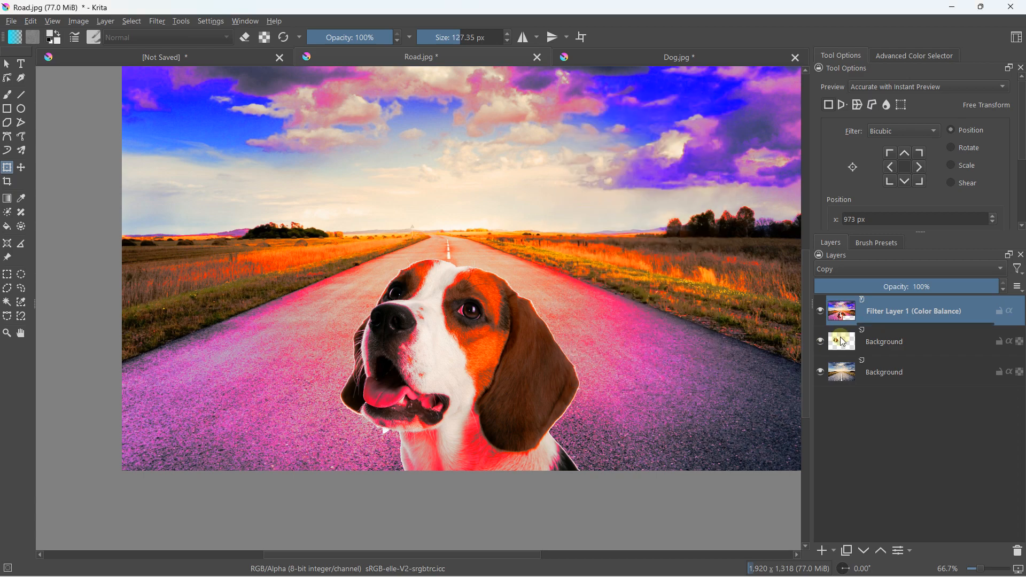
Rename the dog cutout's layer to Dog.
left_click(884, 341)
left_click(875, 369)
left_click(874, 345)
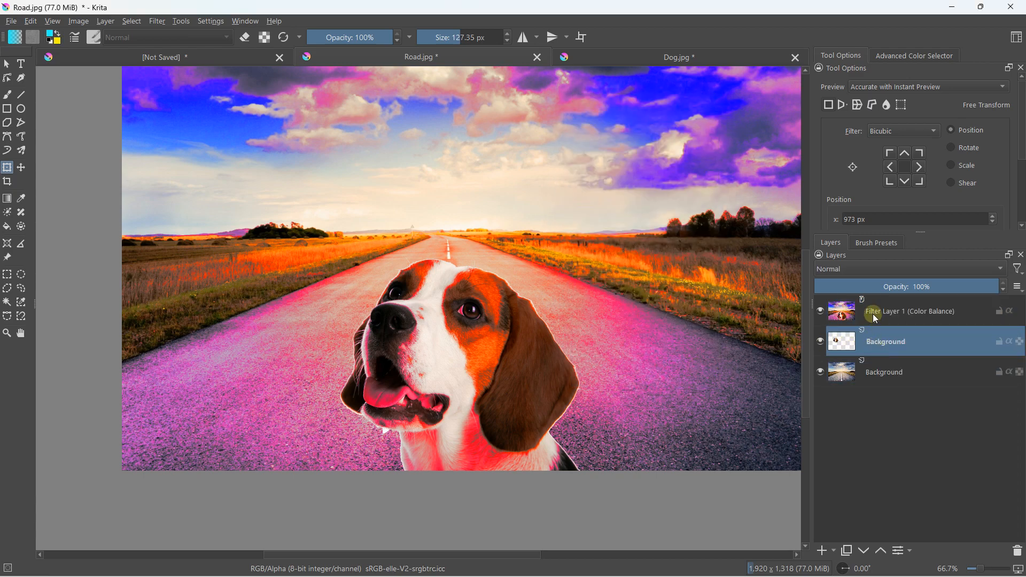
double_click(879, 343)
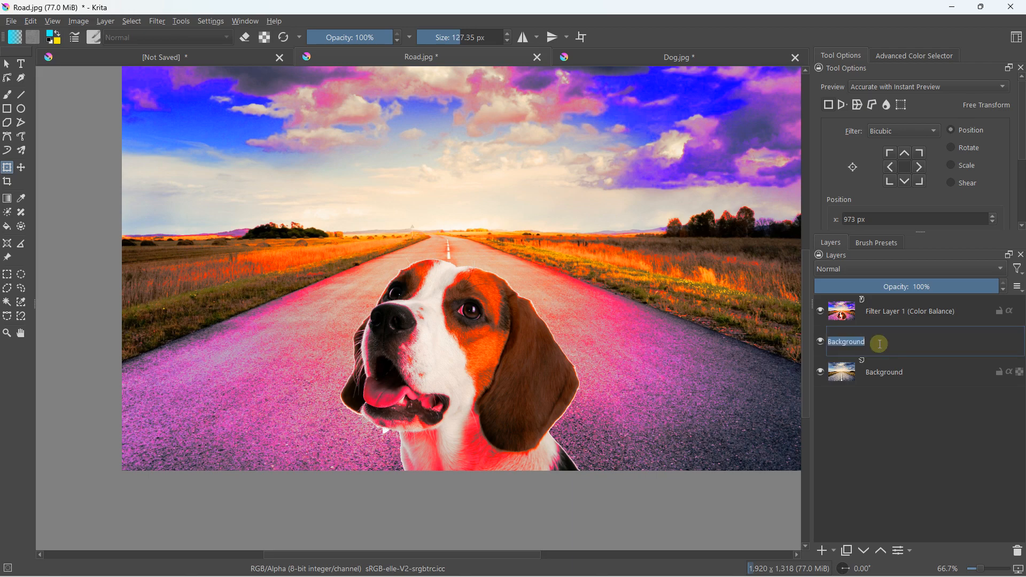
type("Dog")
key("Return")
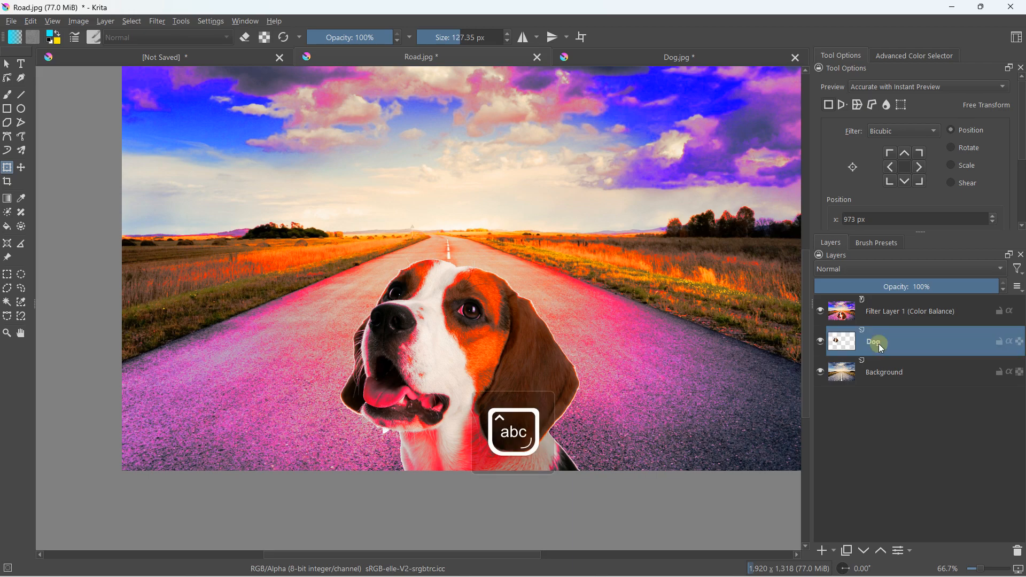
Toggle the Color Balance filter layer's visibility to compare the effect, and delete that filter layer.
left_click(913, 312)
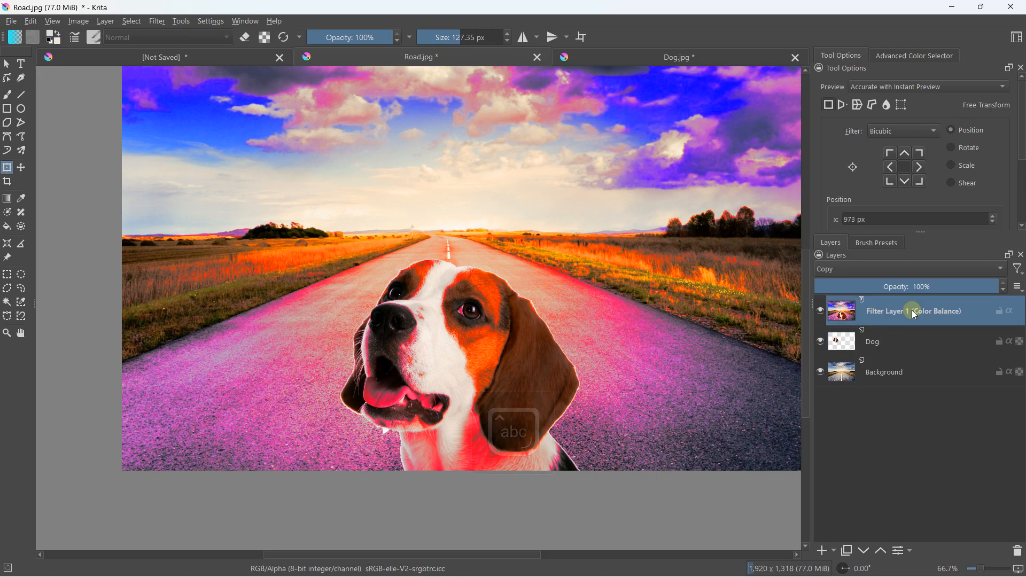
left_click(822, 310)
left_click(821, 310)
left_click(1018, 550)
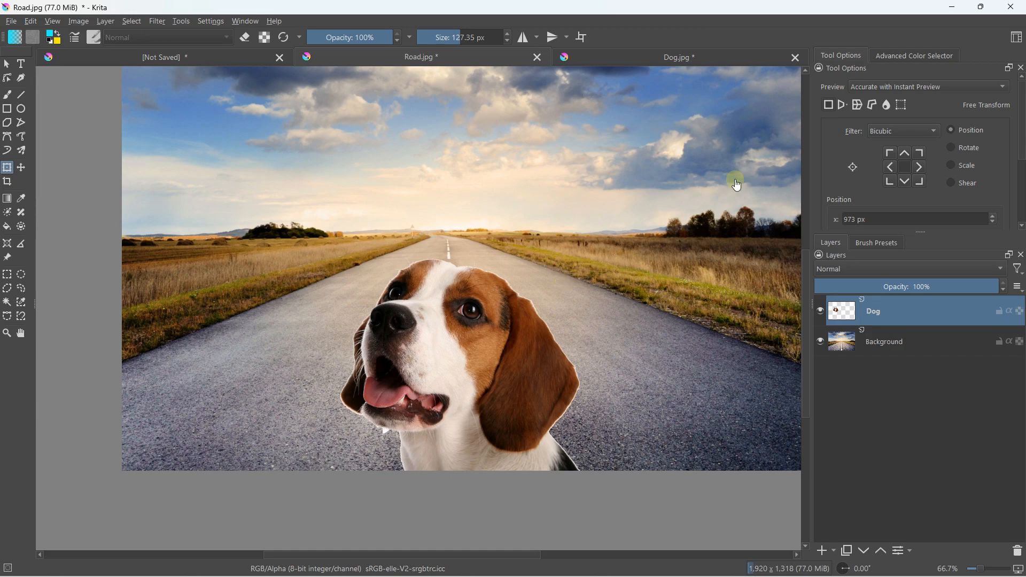
Add a solid-color fill layer above the Dog layer using orange #fe8920.
scroll(565, 286, "down", 1)
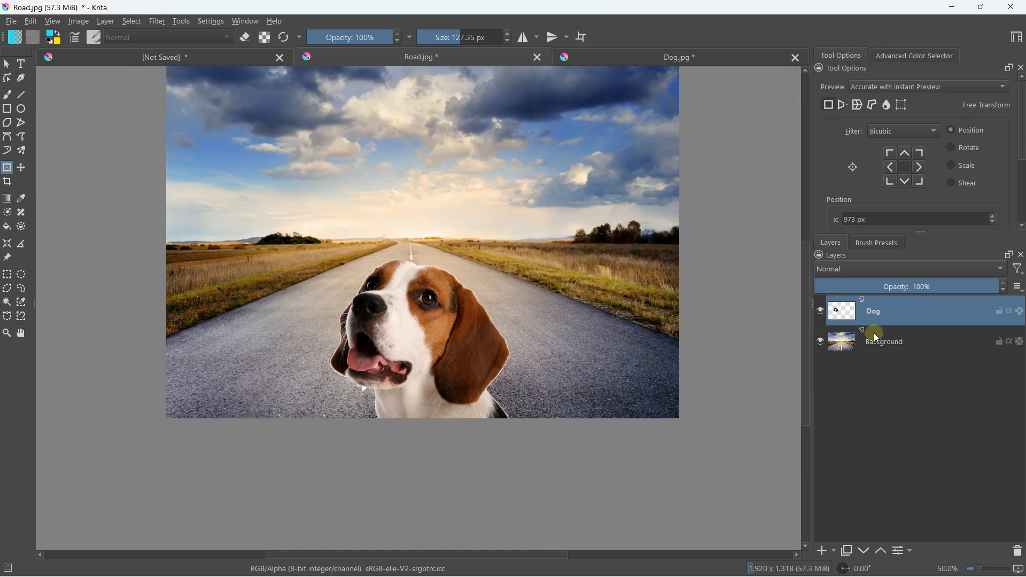
left_click(833, 551)
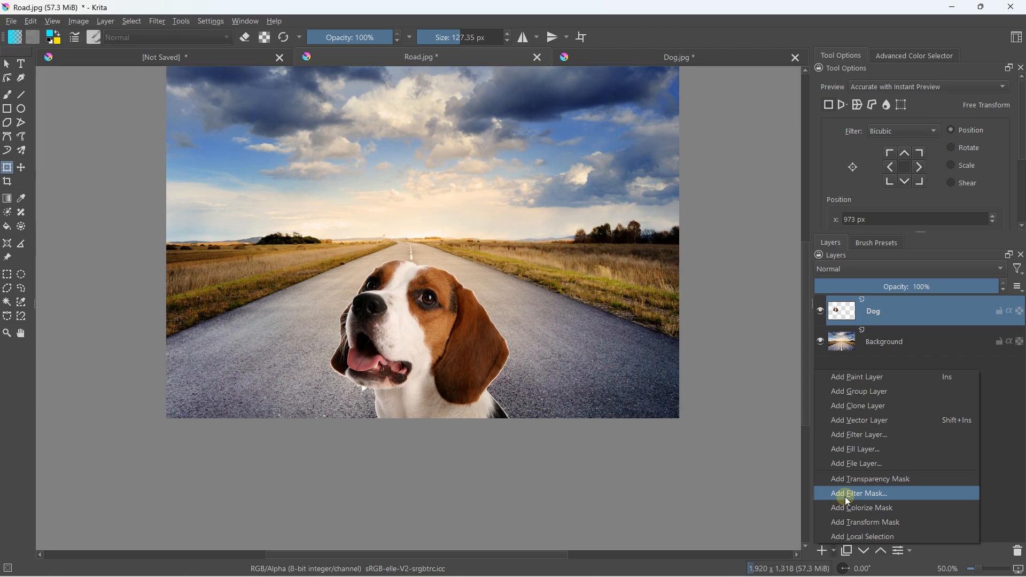
left_click(861, 451)
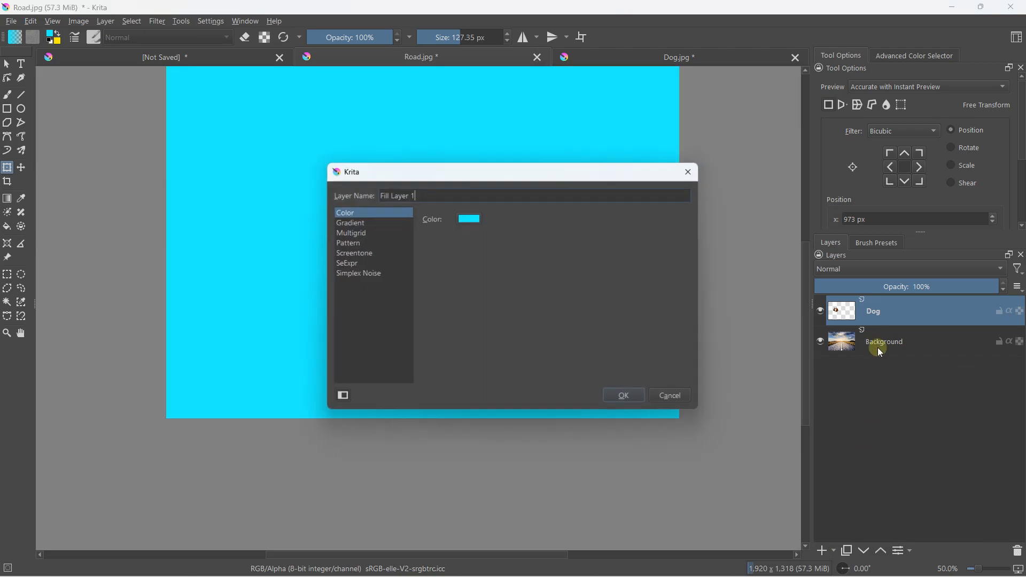
left_click(351, 223)
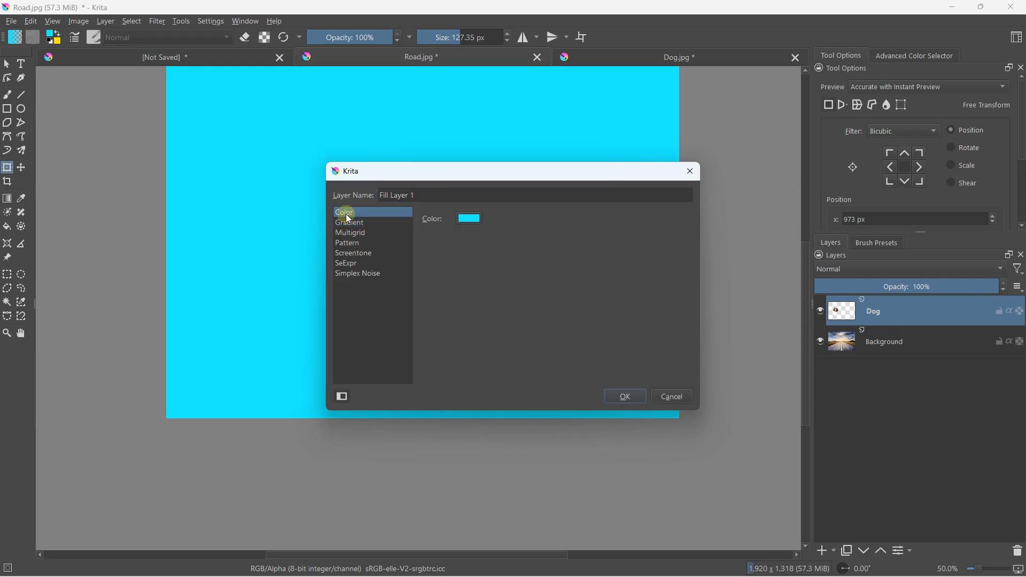
left_click(470, 220)
left_click(397, 205)
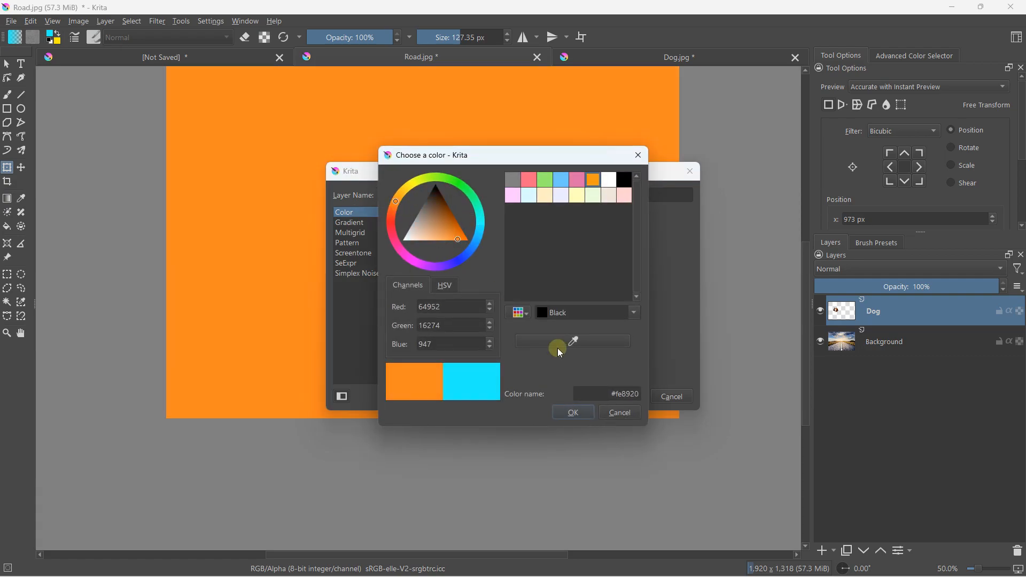
left_click(573, 412)
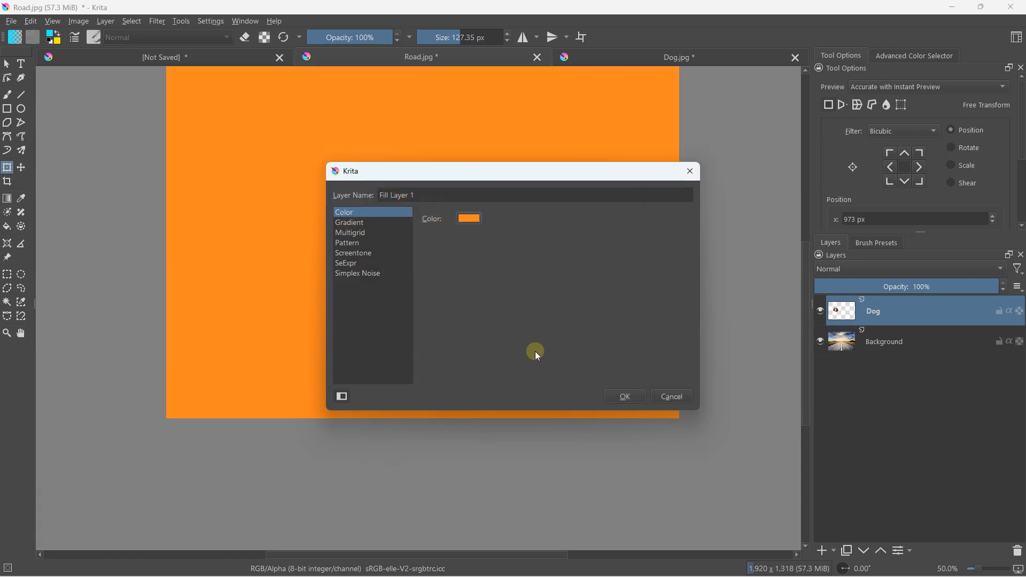
left_click(628, 395)
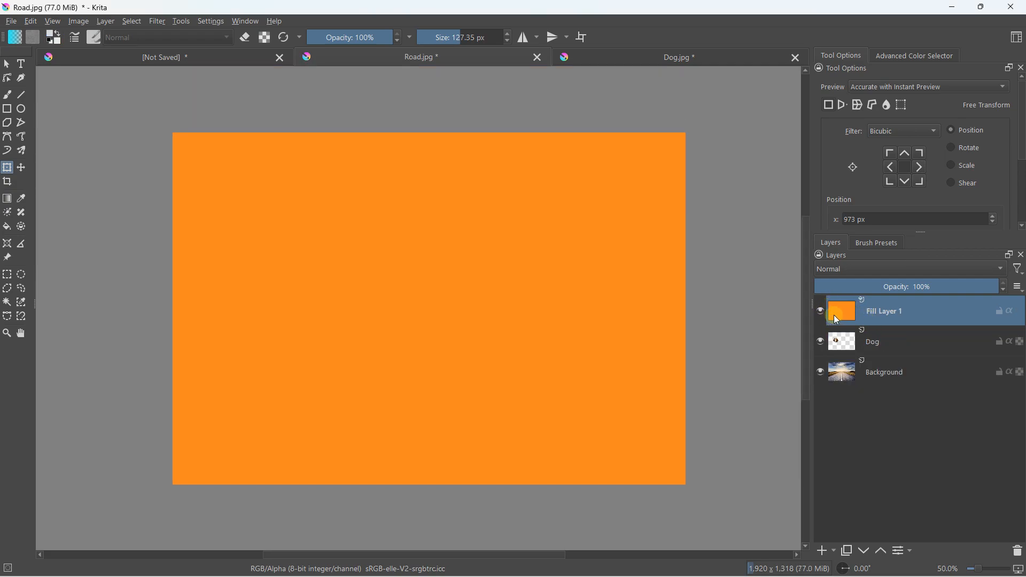
Move the orange fill layer beneath the Dog layer and set its blending mode to Overlay at 100% opacity.
left_click_drag(831, 308, 852, 355)
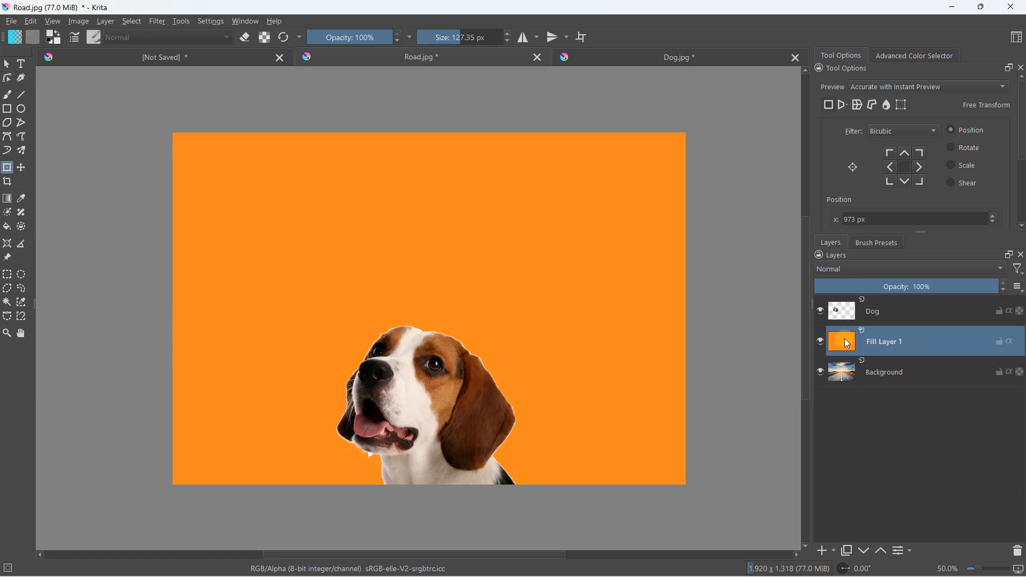
left_click_drag(916, 286, 1007, 292)
left_click(890, 268)
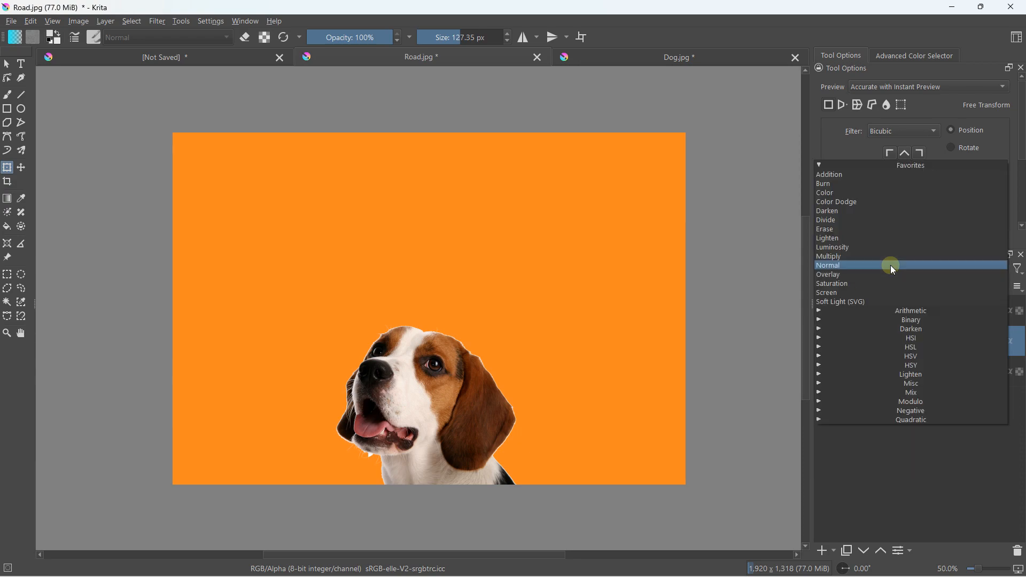
left_click(857, 274)
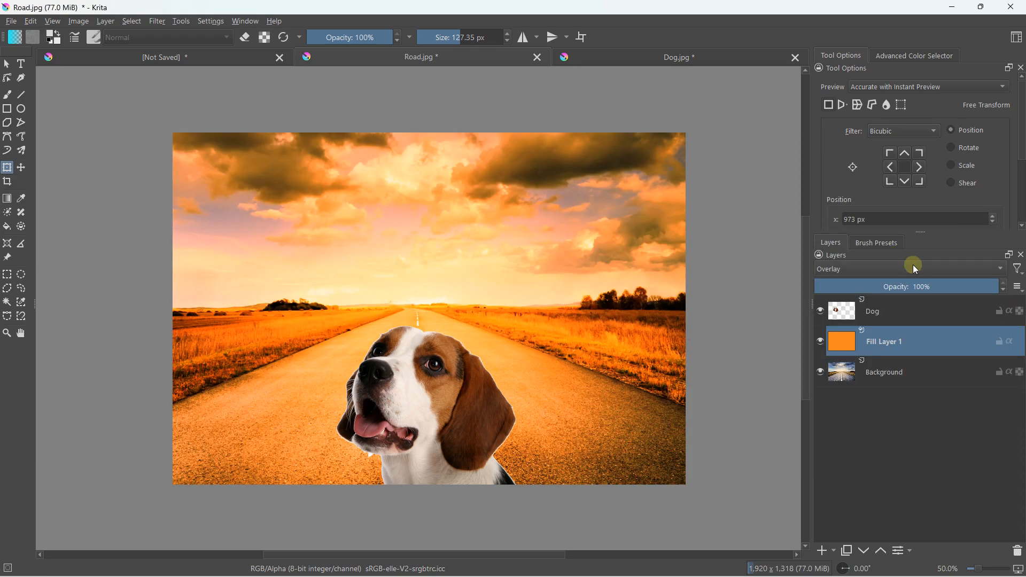
Add a file layer above the Dog layer that links to Woman.jpg with No Scaling.
left_click(872, 310)
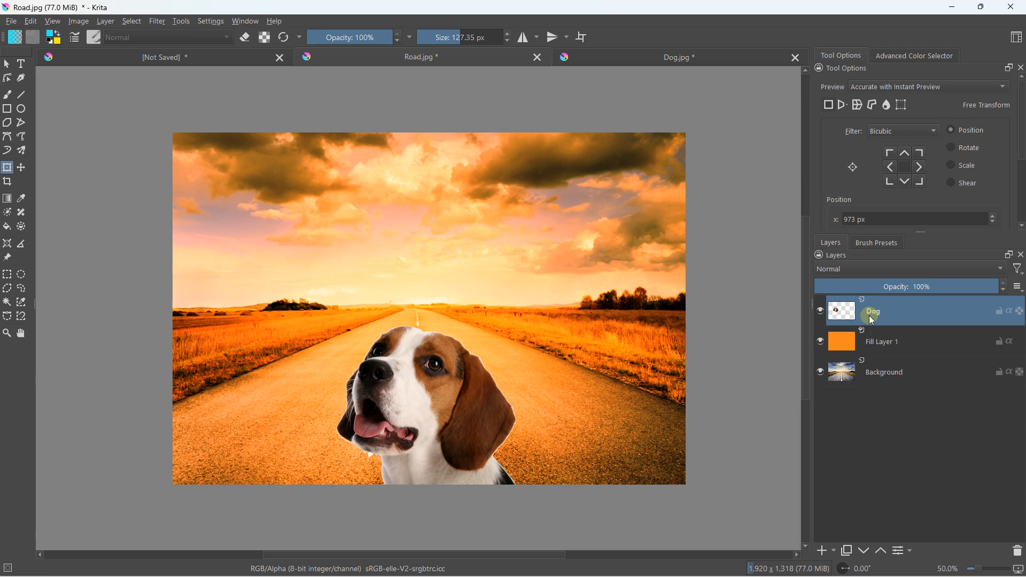
left_click(834, 551)
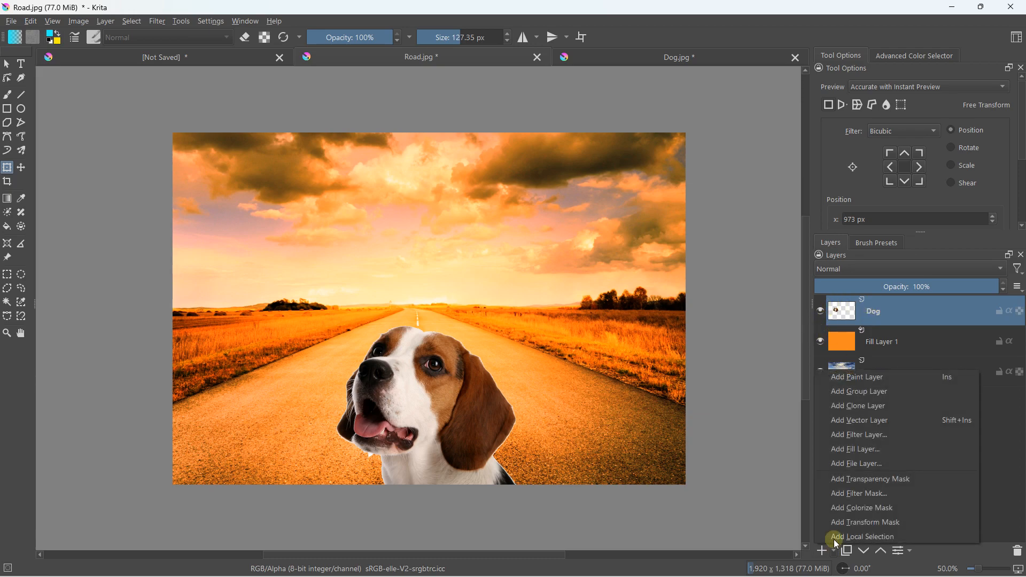
left_click(877, 465)
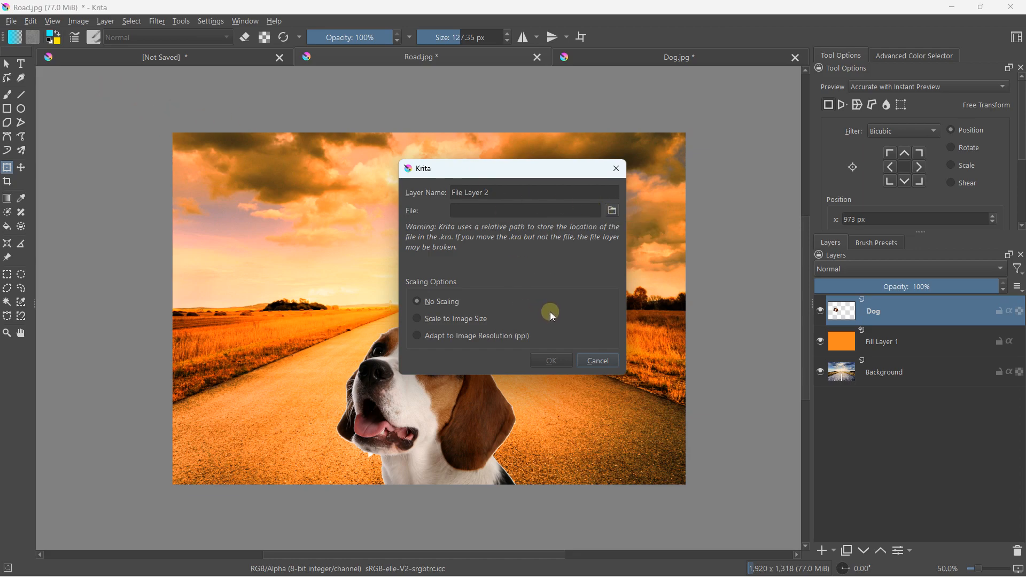
left_click(612, 212)
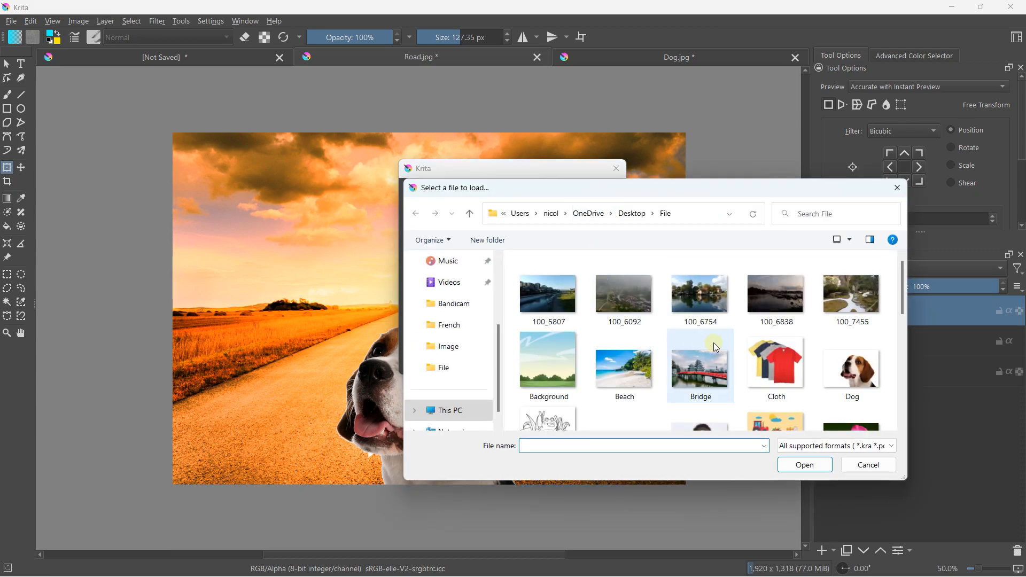
scroll(715, 348, "down", 3)
scroll(715, 347, "down", 5)
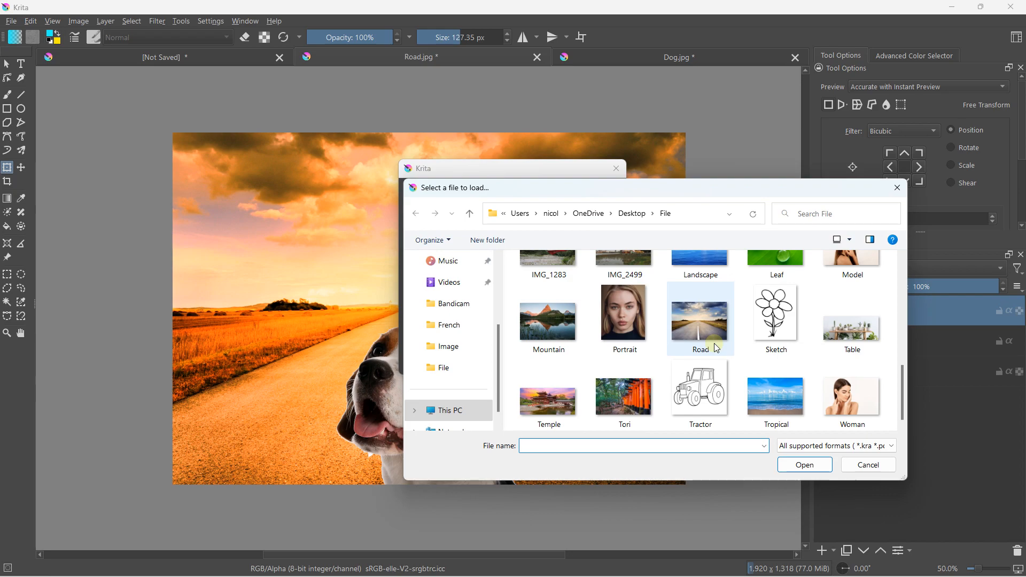
double_click(853, 395)
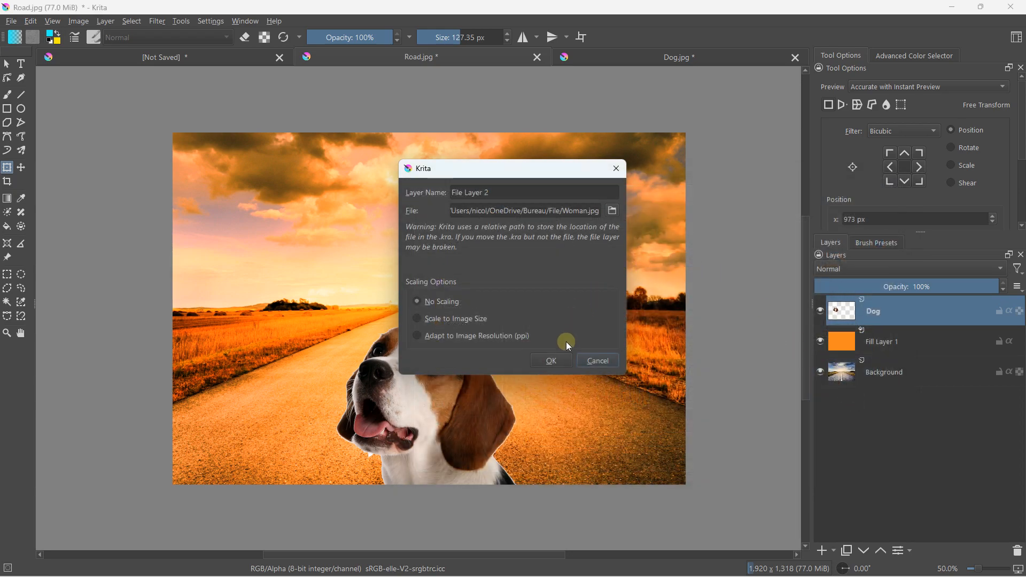
left_click(552, 361)
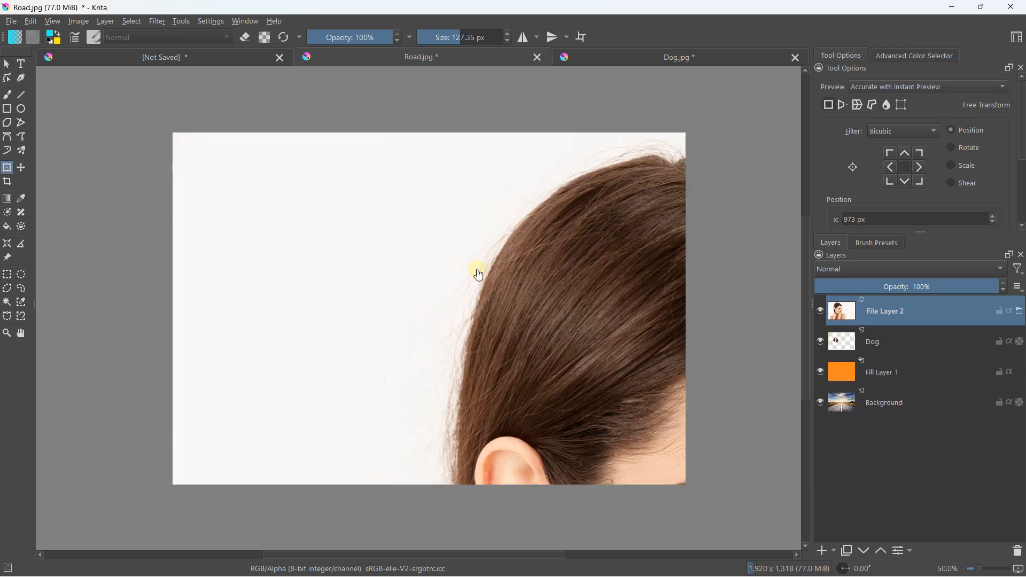
Add a transform mask to the file layer holding the woman's photo.
scroll(528, 325, "down", 4)
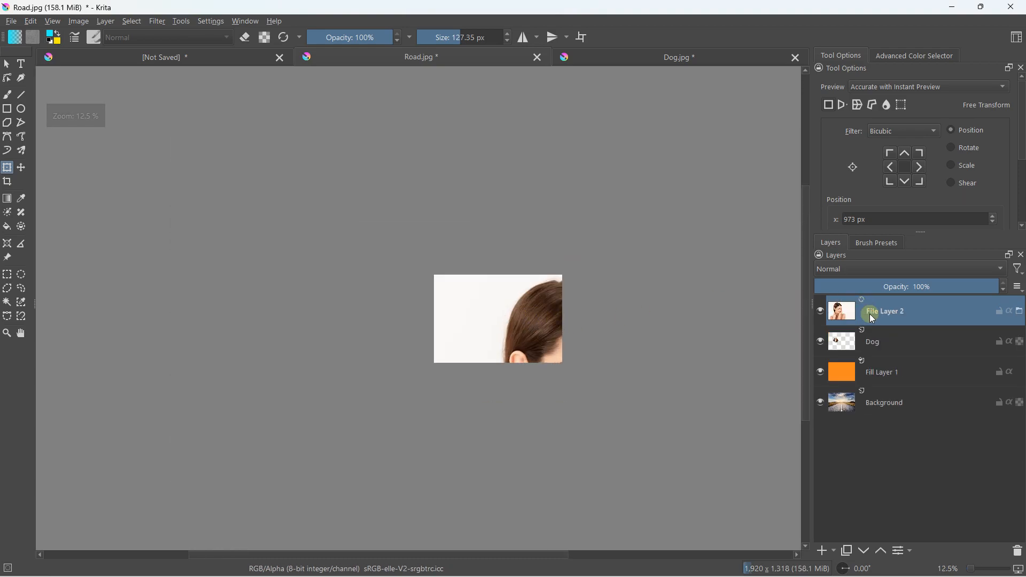
scroll(623, 336, "up", 1)
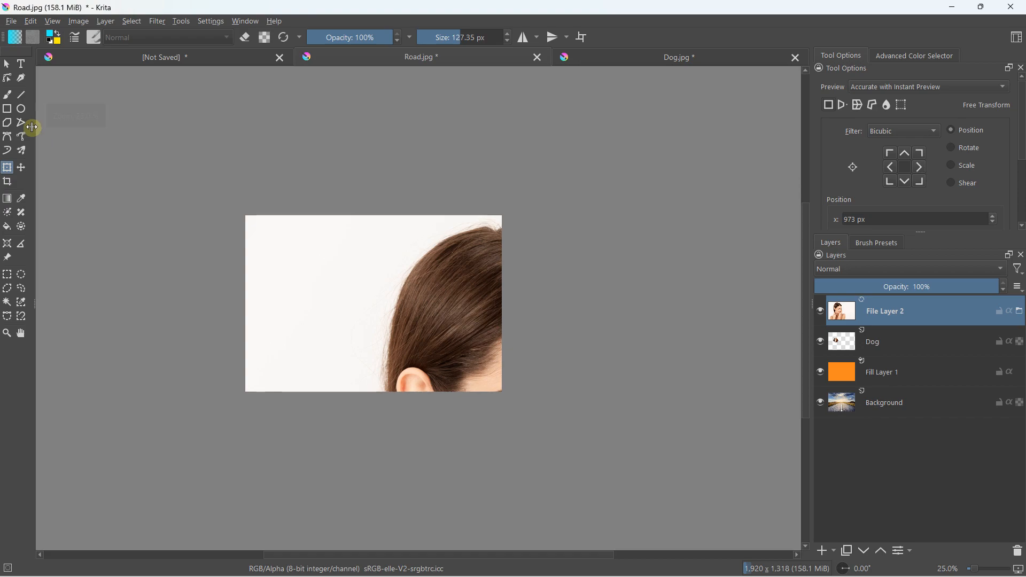
left_click(442, 314)
left_click(835, 551)
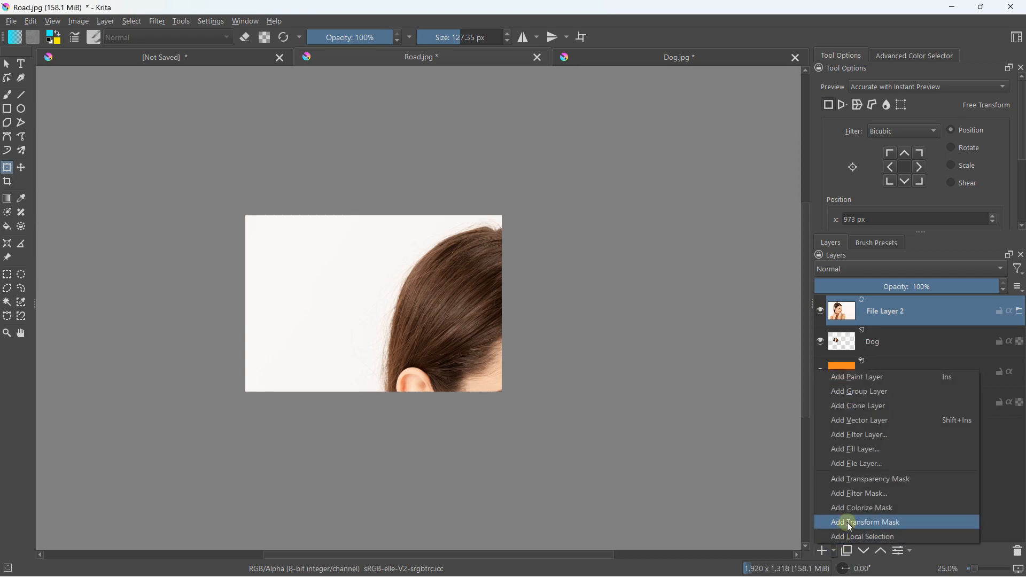
left_click(849, 522)
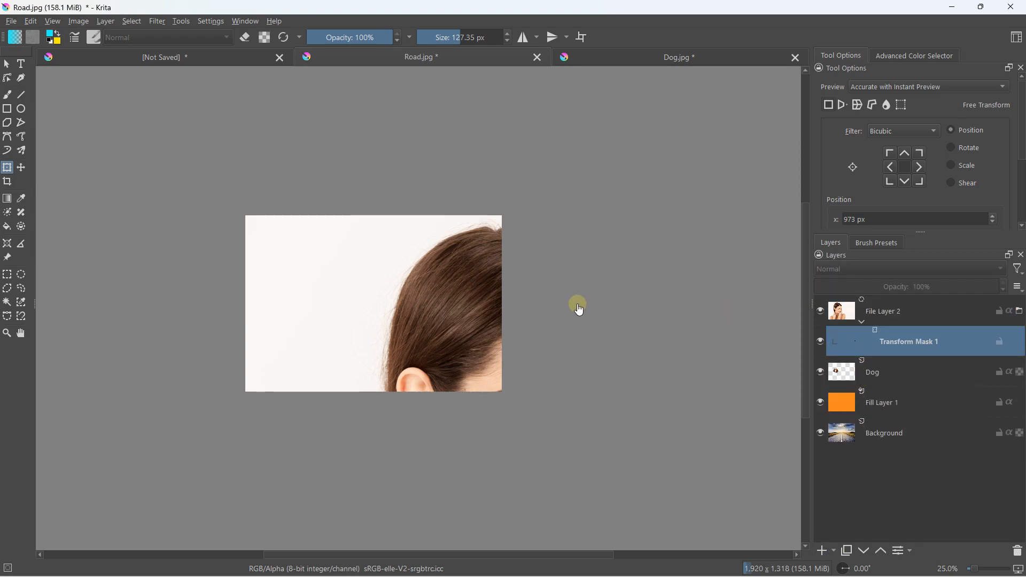
Scale down the woman's photo through its transform mask and place it in the sky above the dog, at x about 1405 px.
left_click(472, 294)
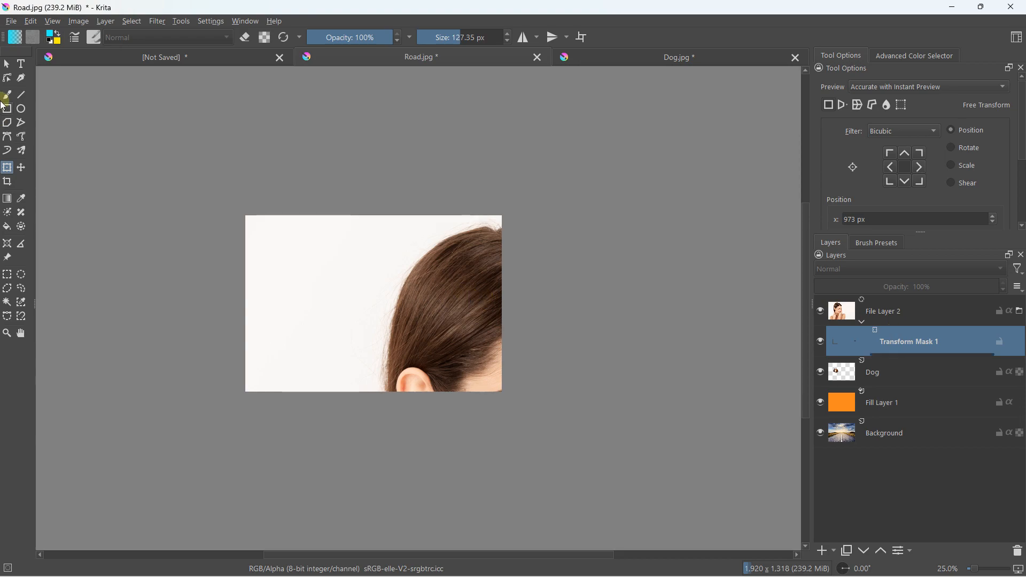
left_click_drag(247, 216, 274, 237)
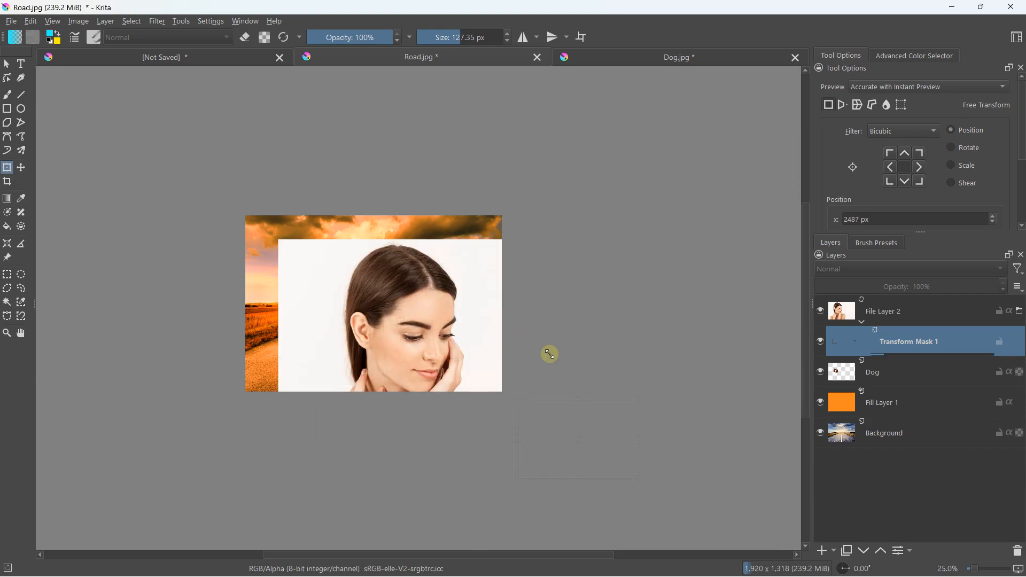
left_click_drag(545, 435, 429, 261)
scroll(406, 253, "up", 2)
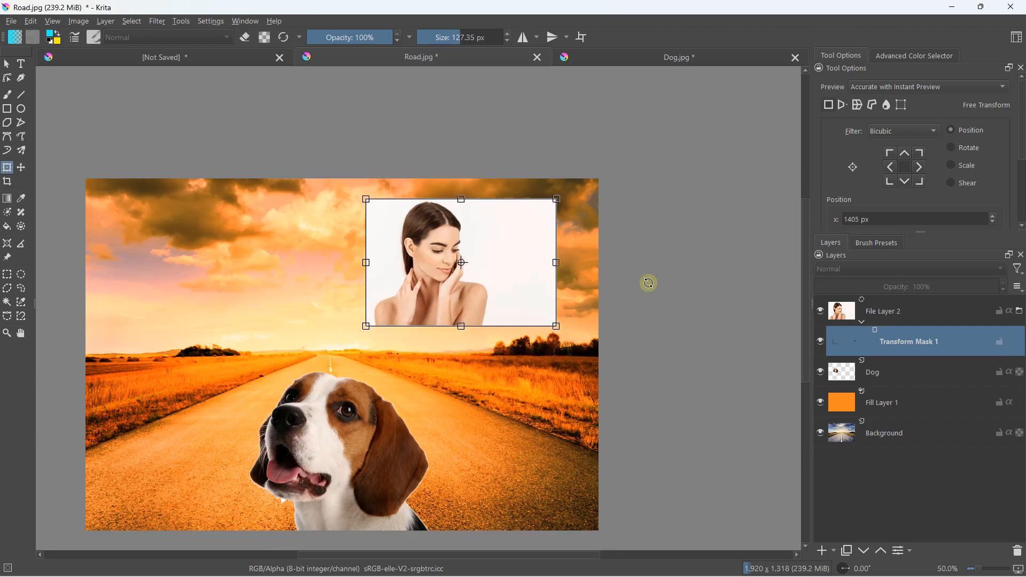
left_click(868, 315)
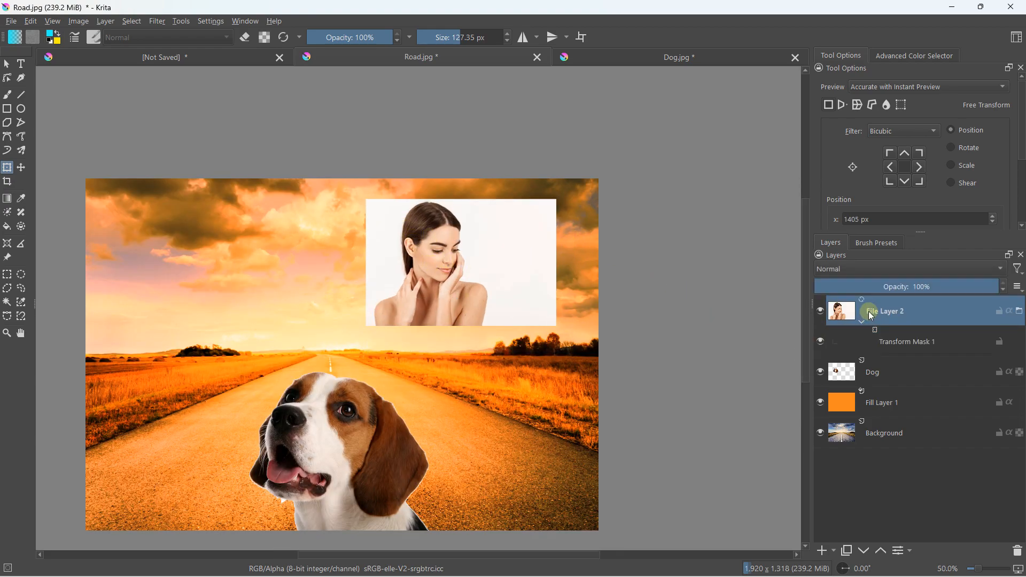
Delete the file layer holding the woman's photo together with its transform mask.
left_click(1013, 550)
mouse_move(887, 320)
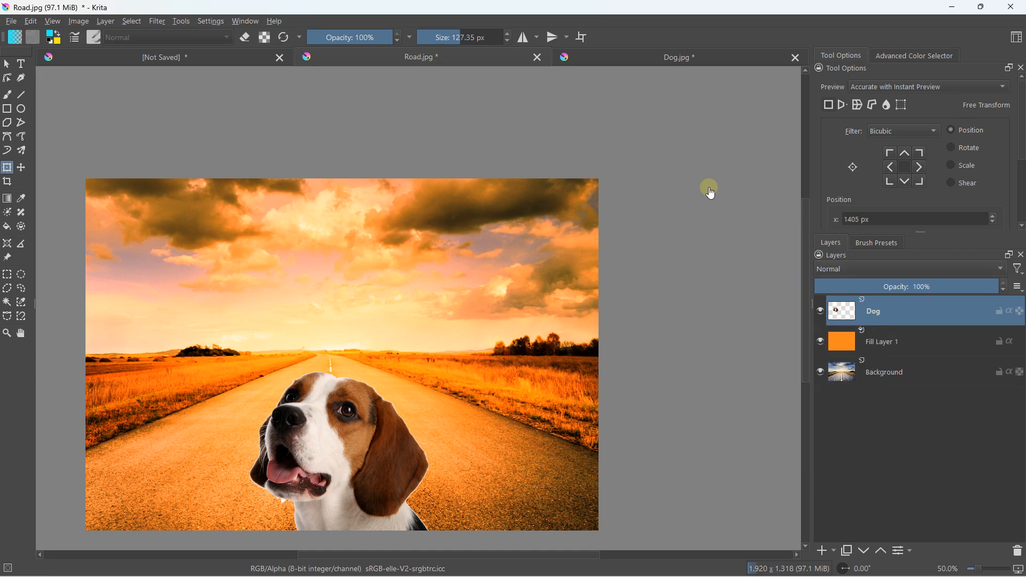
scroll(705, 248, "down", 1)
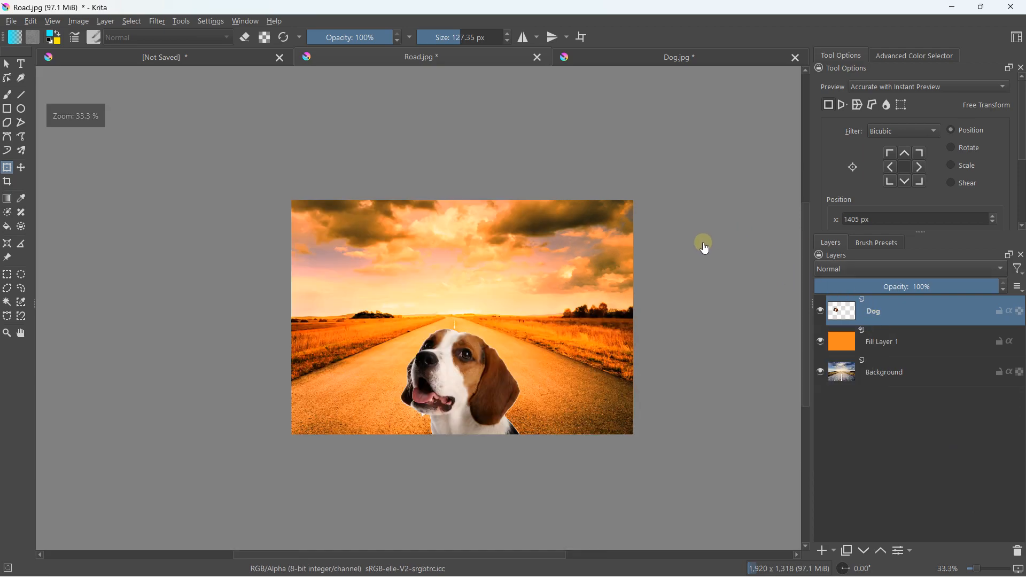
left_click(835, 548)
left_click_drag(668, 165, 616, 158)
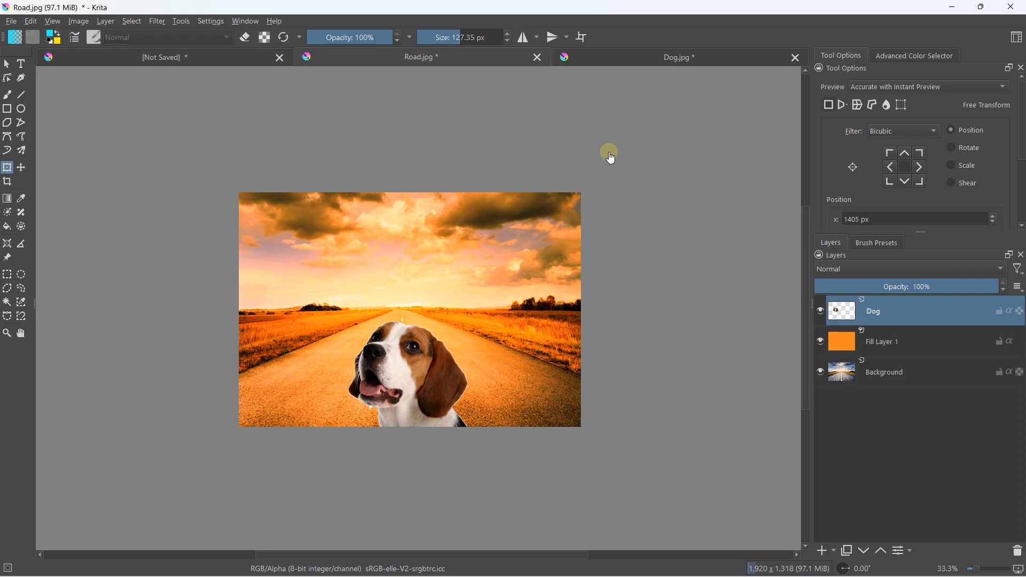
left_click_drag(611, 157, 556, 153)
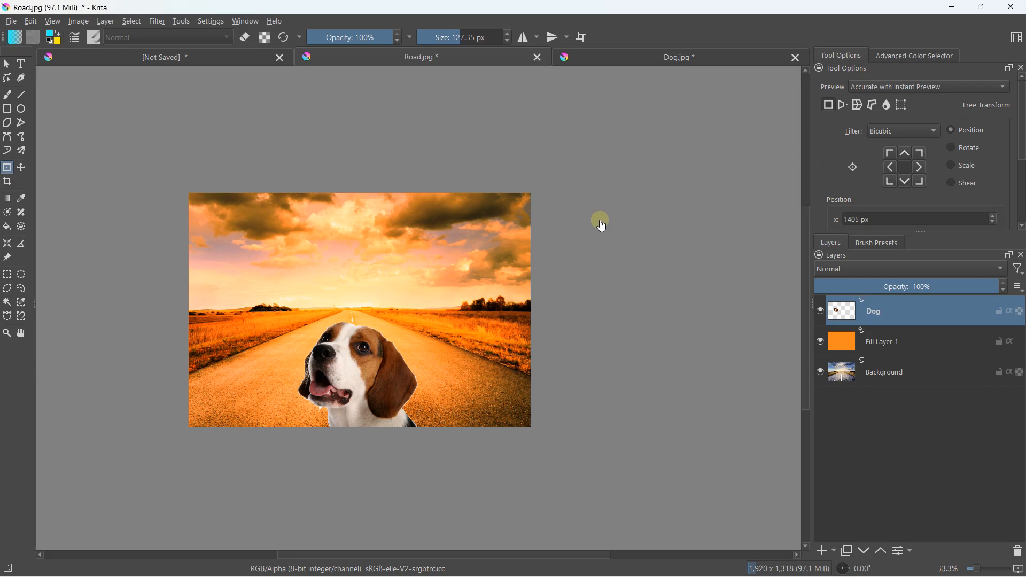
scroll(480, 324, "up", 1)
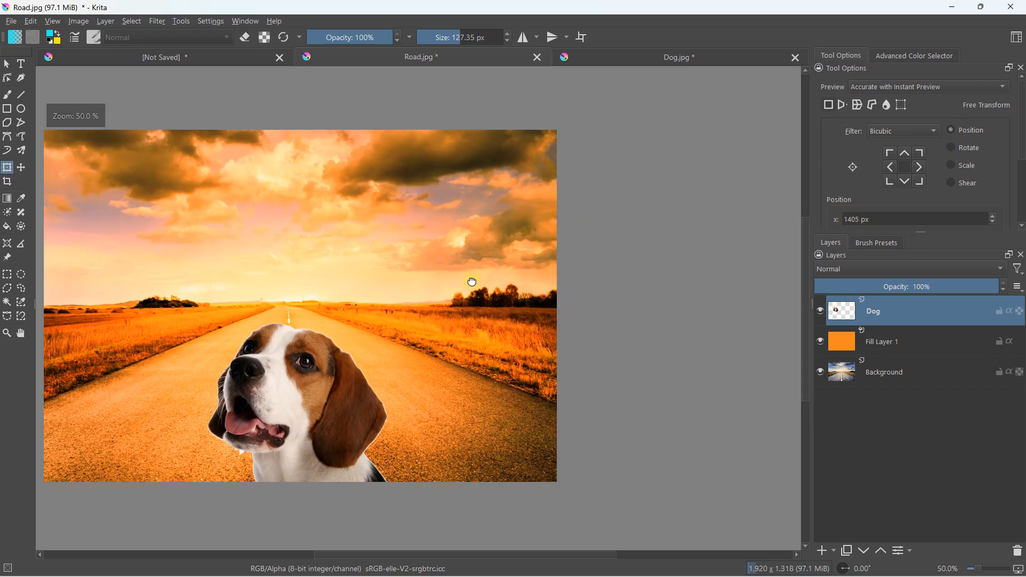
left_click_drag(469, 282, 556, 287)
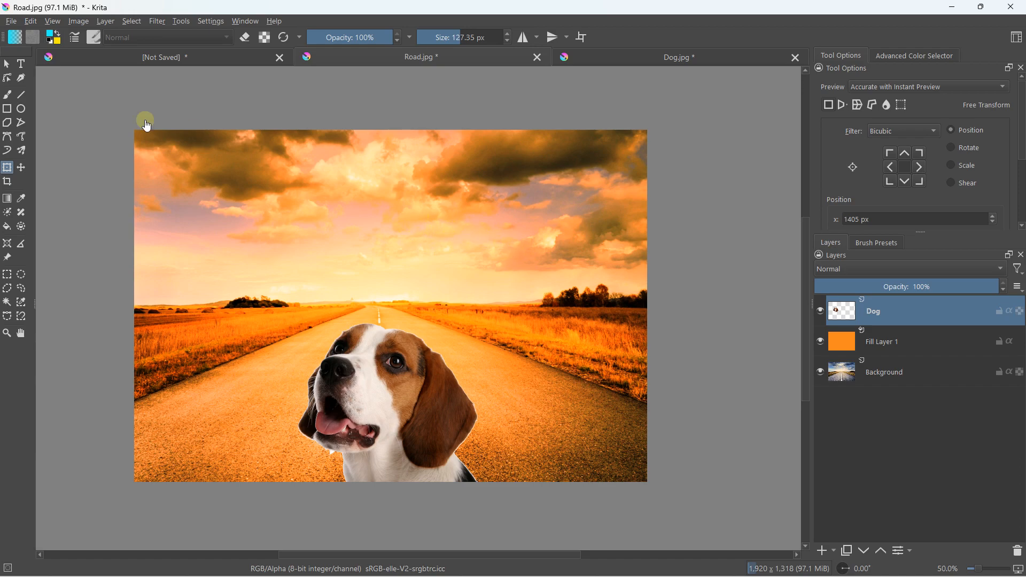
Switch to the Freehand Brush tool and delete the orange fill layer between the Dog and Background layers.
left_click(6, 63)
left_click(887, 341)
left_click(1018, 550)
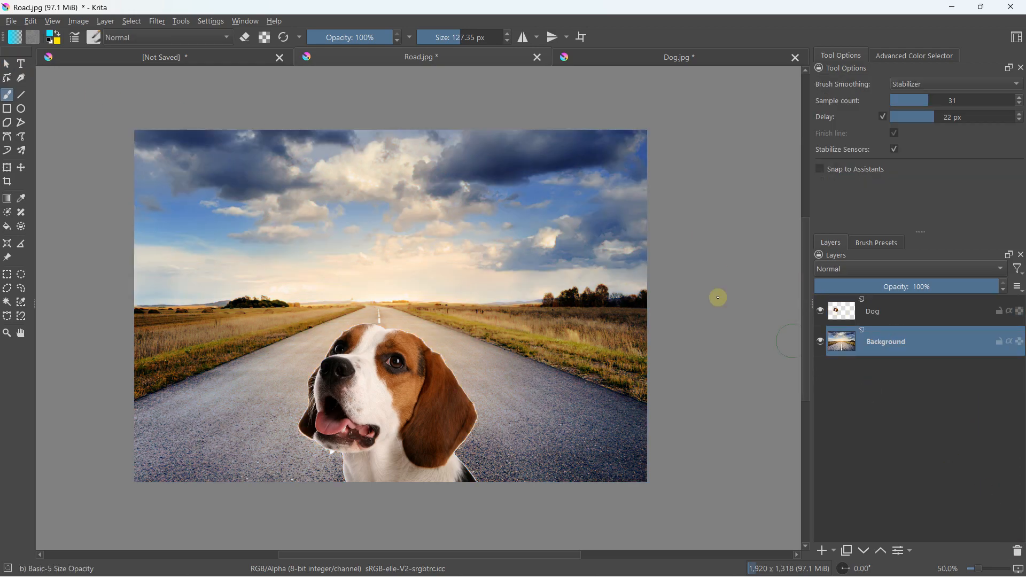